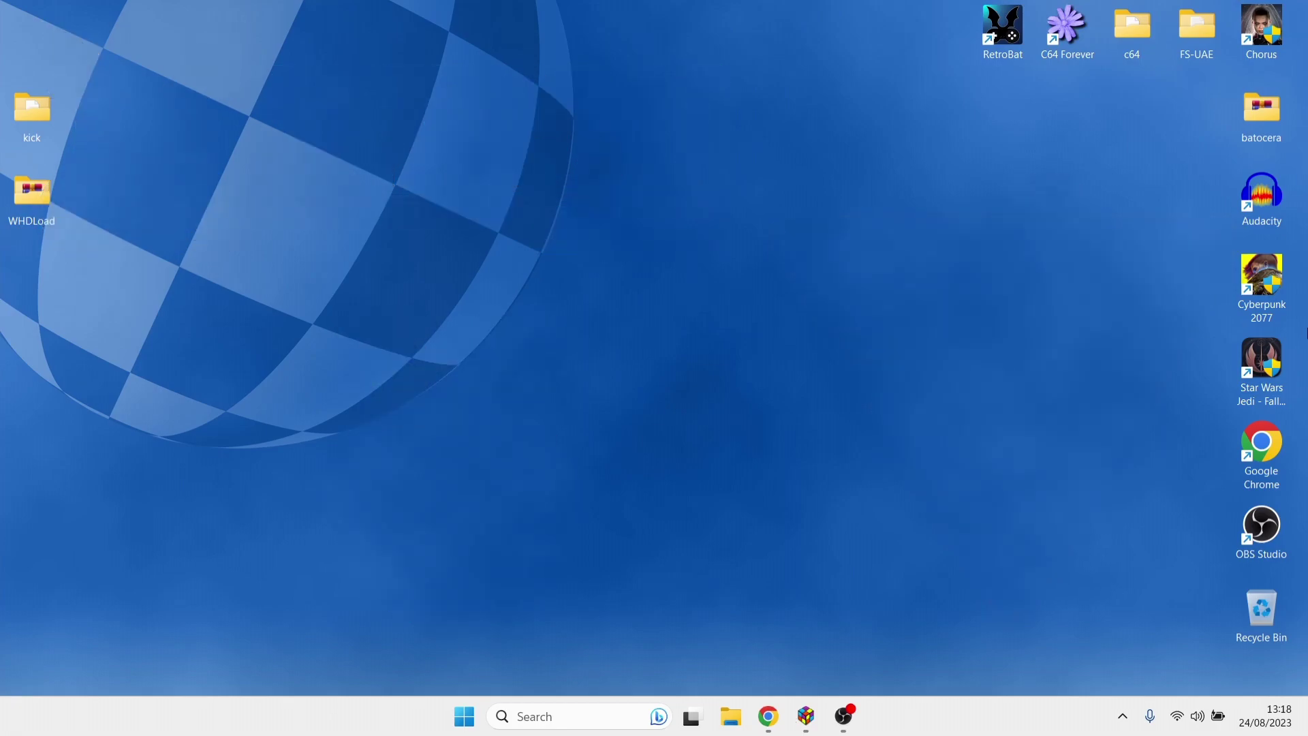
Open the kick folder on the desktop in a maximized window and review its Kickstart ROM files.
{"action": "double_click", "coordinate": [46, 119]}
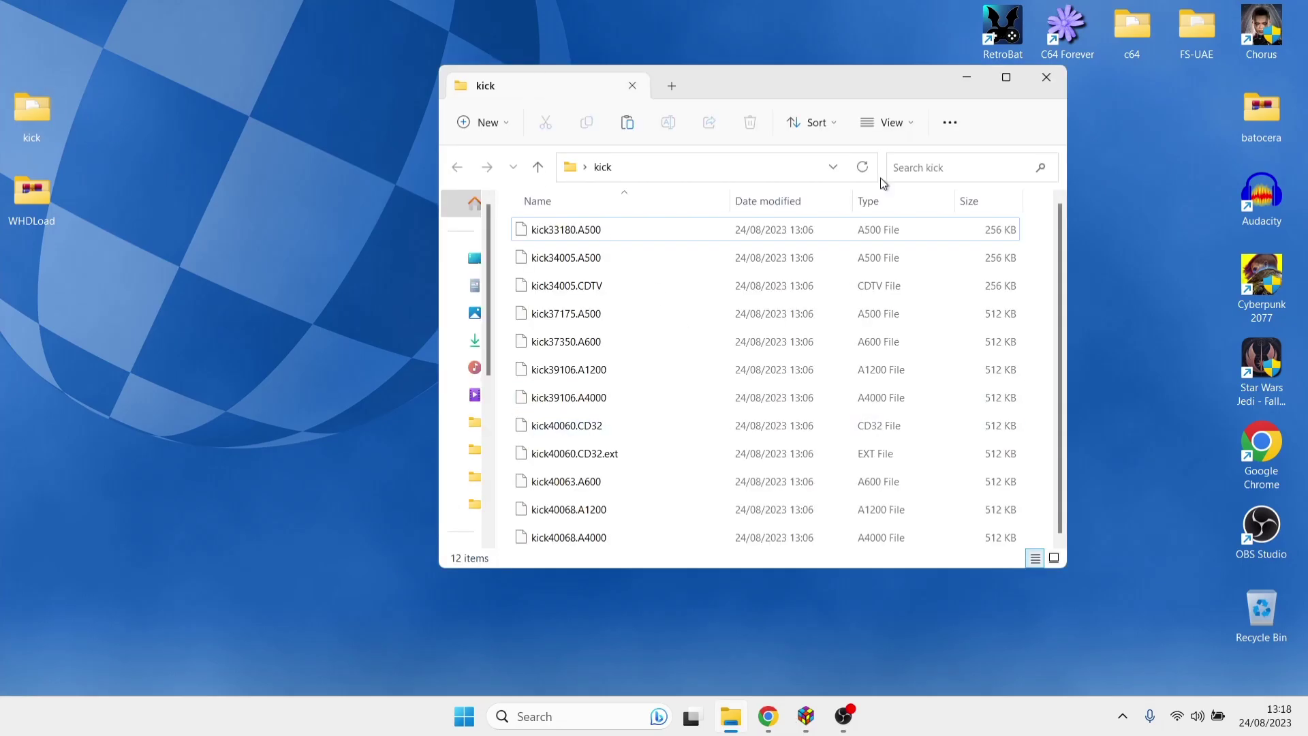
{"action": "double_click", "coordinate": [861, 84]}
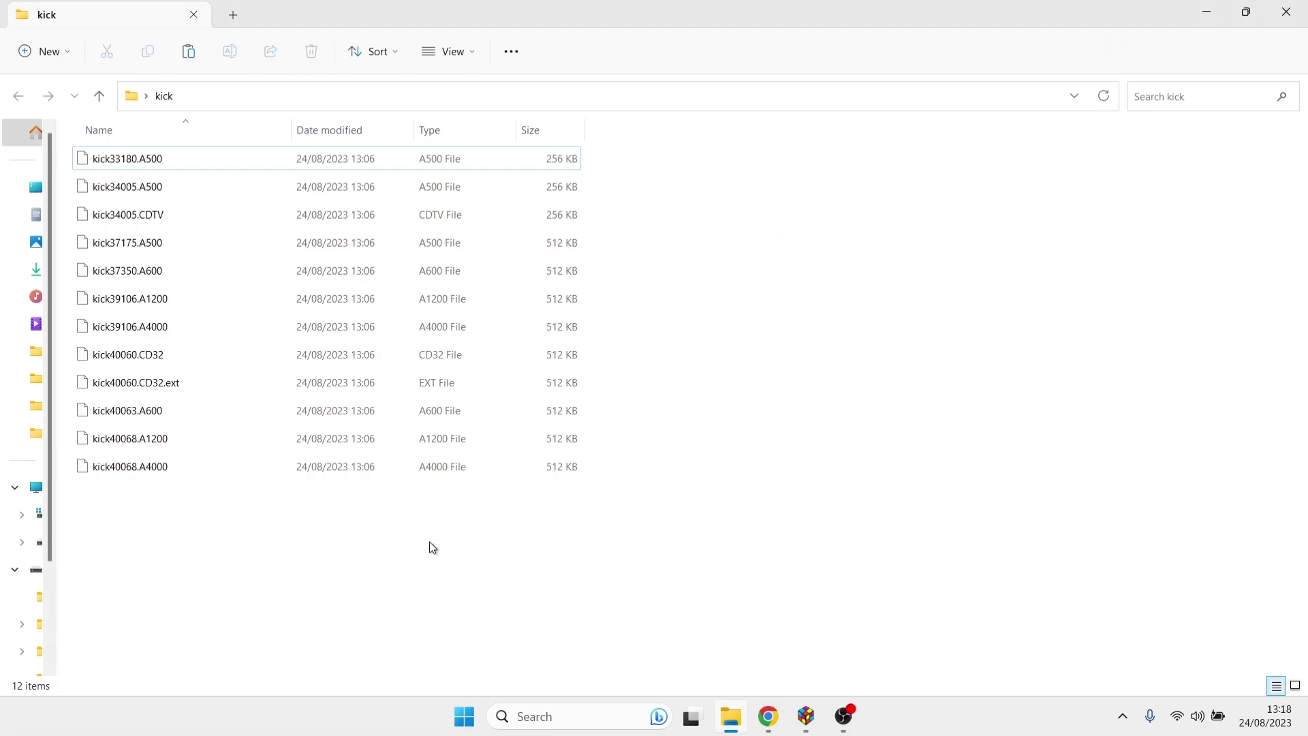
{"action": "left_click_drag", "start_coordinate": [433, 548], "coordinate": [263, 114]}
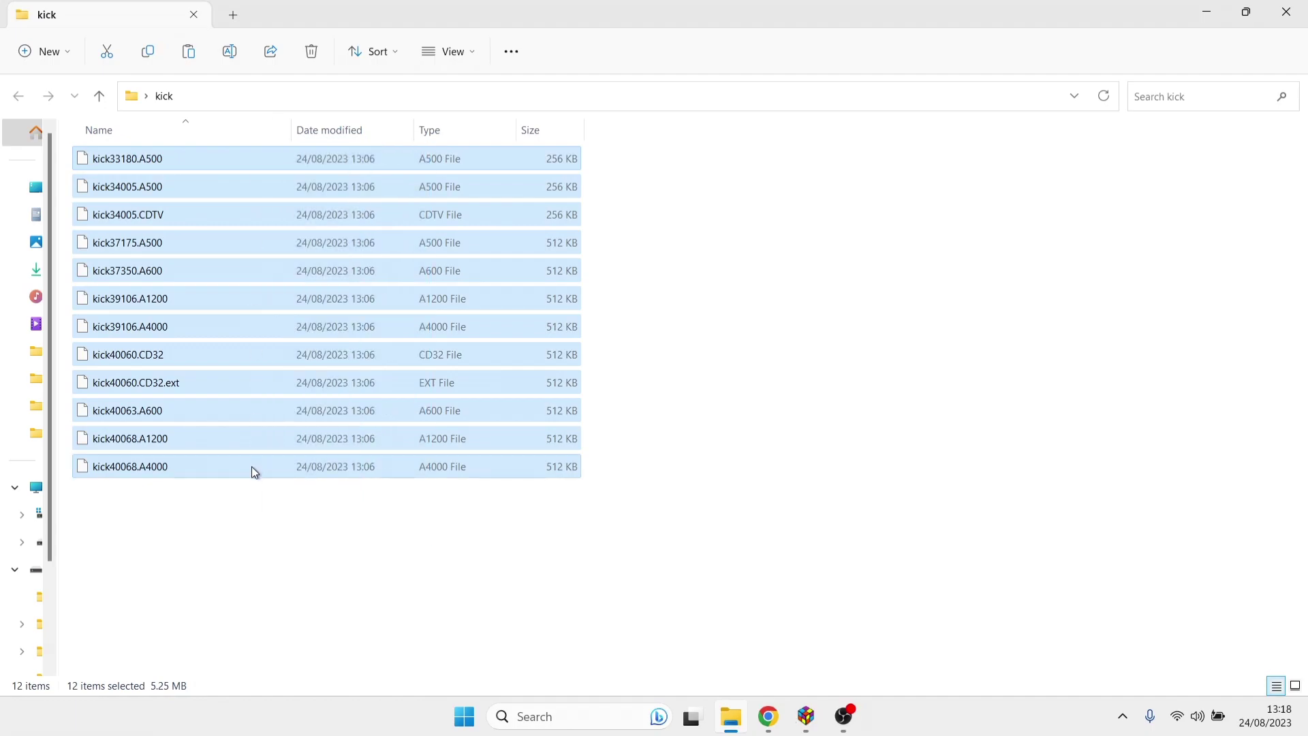
{"action": "left_click", "coordinate": [247, 551]}
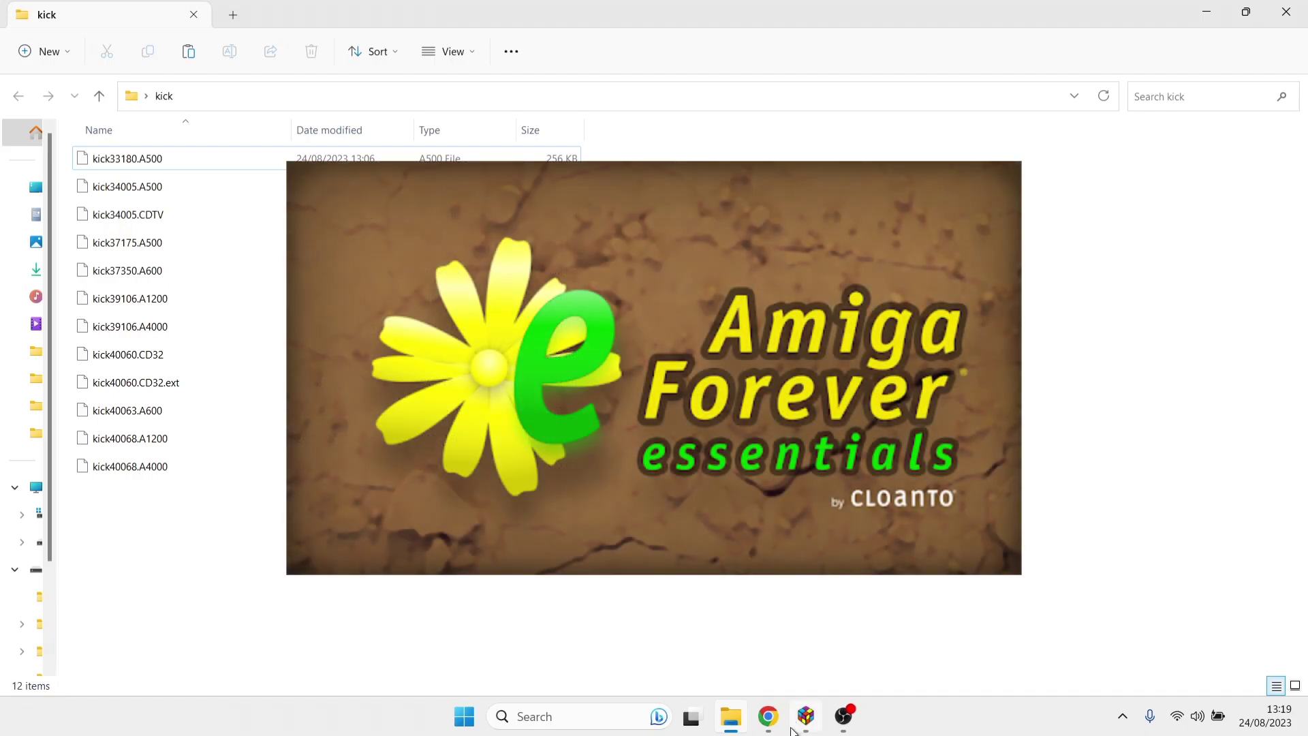
Switch to Chrome and examine the required Kickstart ROM filenames in the libretro-uae README table on GitHub.
{"action": "mouse_move", "coordinate": [772, 701]}
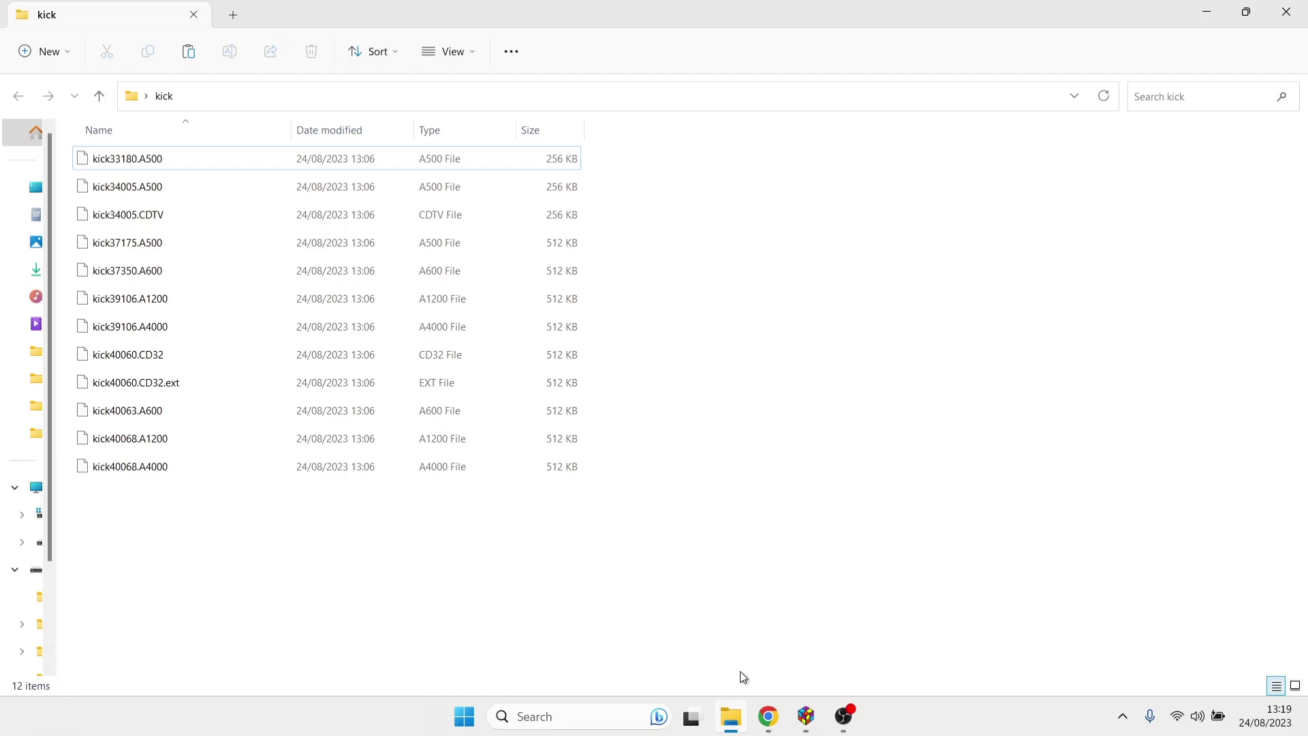
{"action": "left_click", "coordinate": [768, 717]}
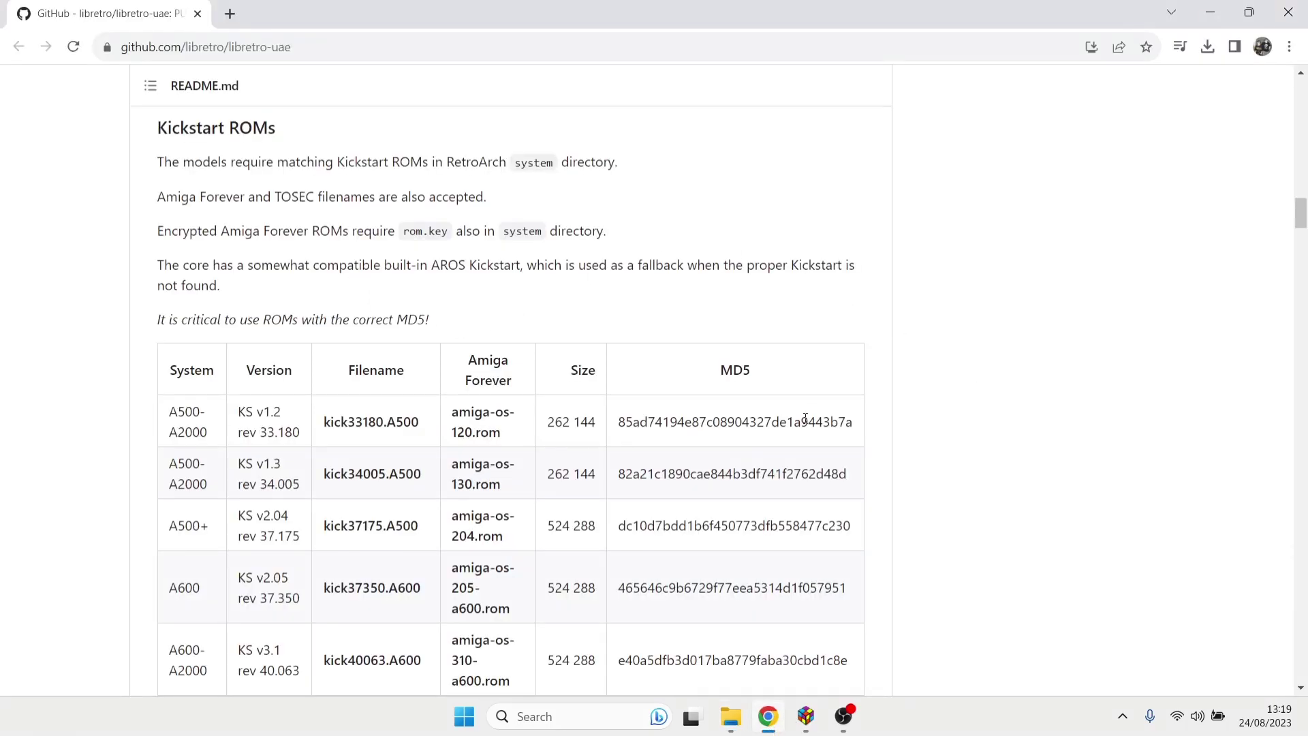
{"action": "mouse_move", "coordinate": [1302, 211]}
{"action": "left_mouse_down"}
{"action": "mouse_move", "coordinate": [1302, 233]}
{"action": "mouse_move", "coordinate": [1303, 220]}
{"action": "left_mouse_up"}
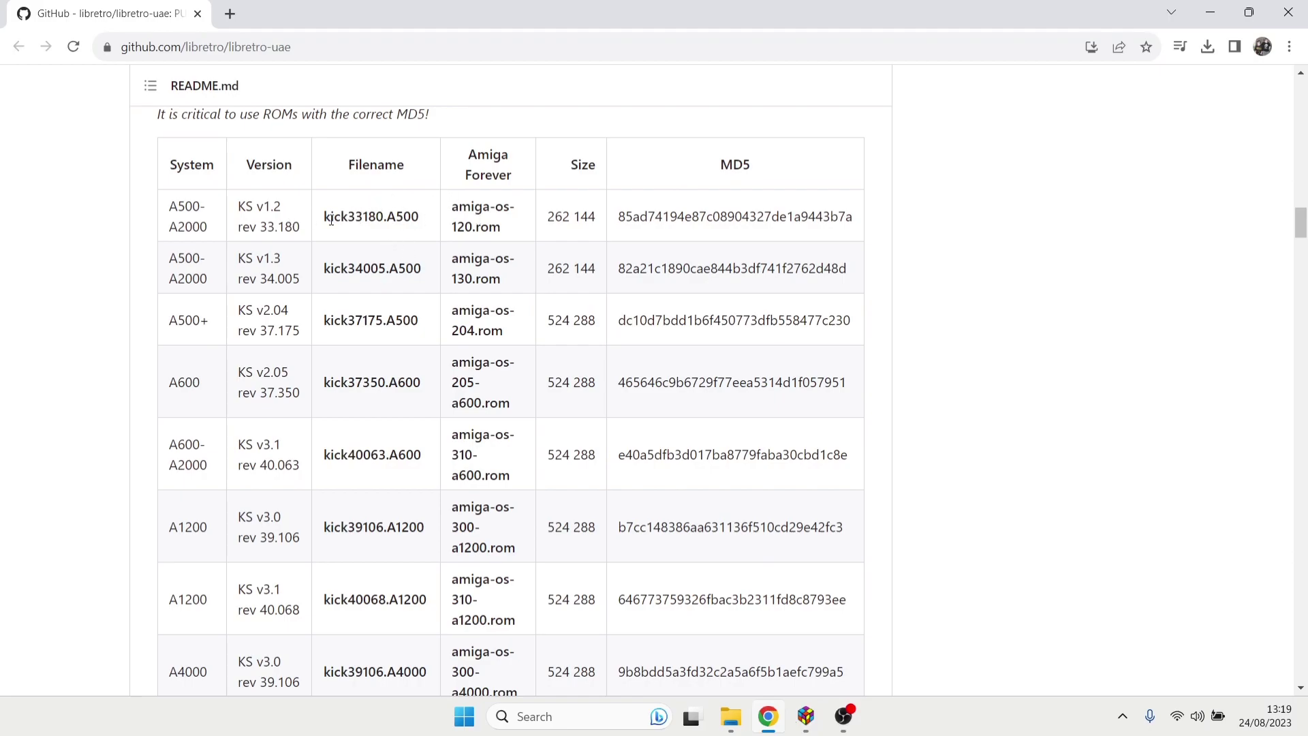
{"action": "left_click_drag", "start_coordinate": [331, 217], "coordinate": [411, 234]}
{"action": "left_click", "coordinate": [1048, 172]}
{"action": "left_click", "coordinate": [1210, 13]}
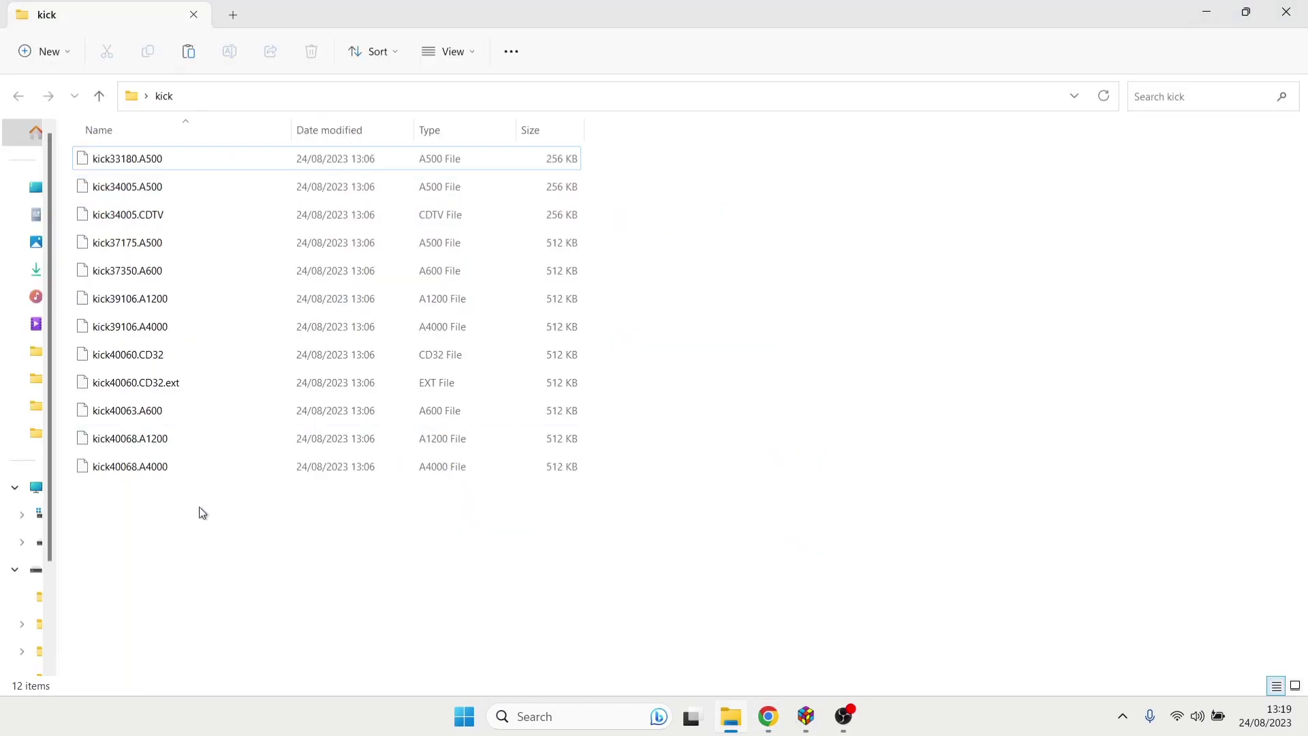
Close the kick folder and review the game archives in the desktop's WHDLoad folder.
{"action": "left_click", "coordinate": [1287, 12]}
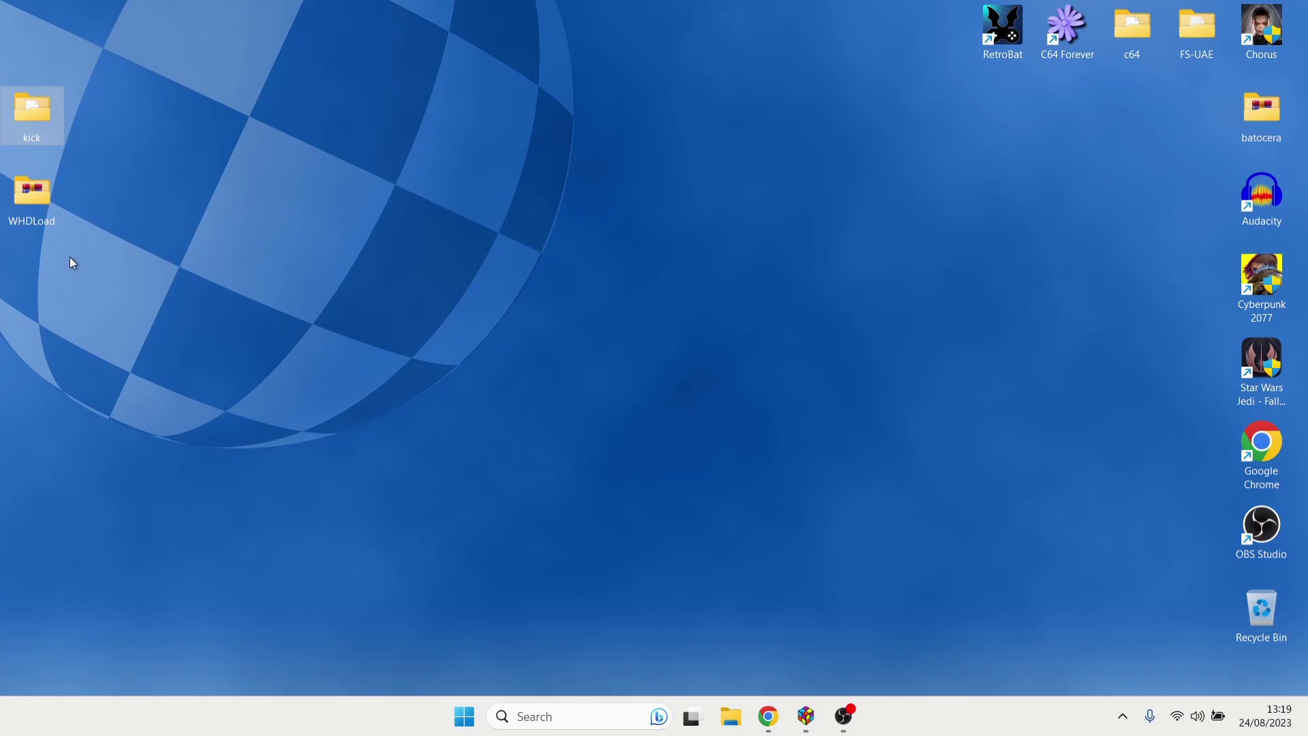
{"action": "double_click", "coordinate": [41, 201]}
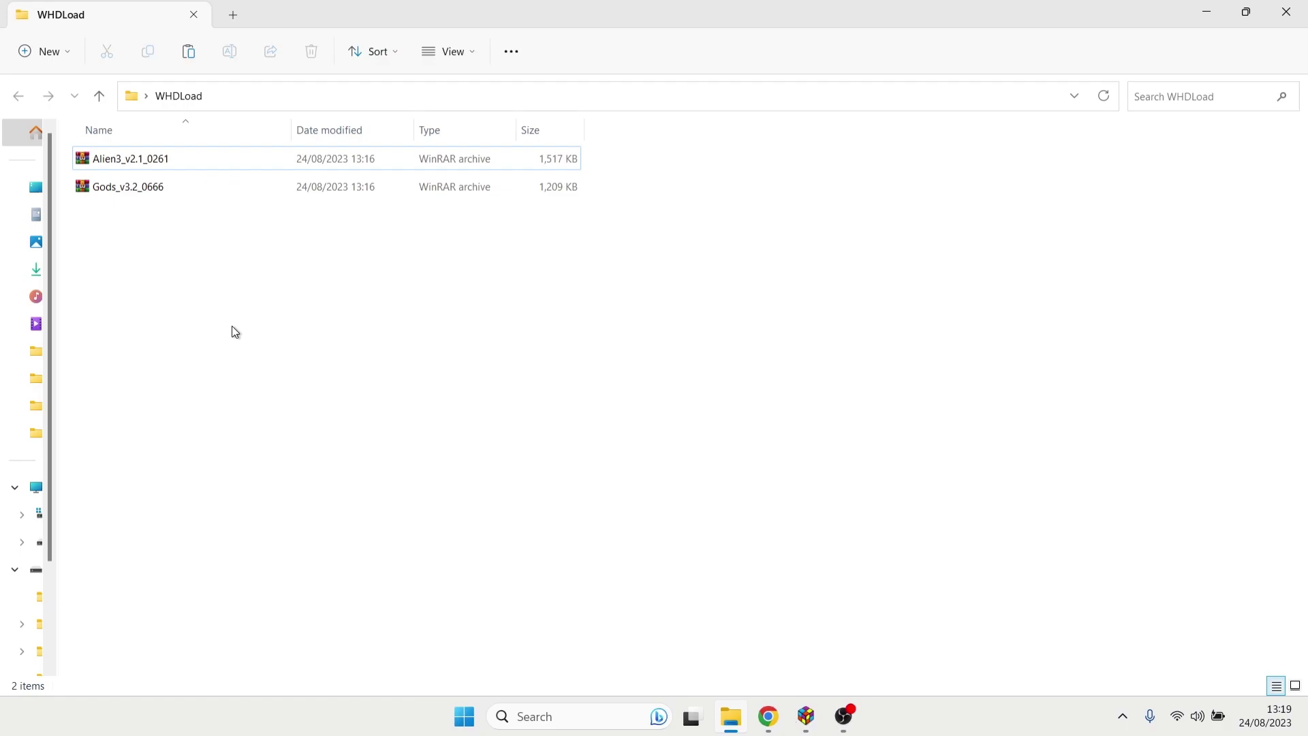
{"action": "left_click", "coordinate": [1287, 12]}
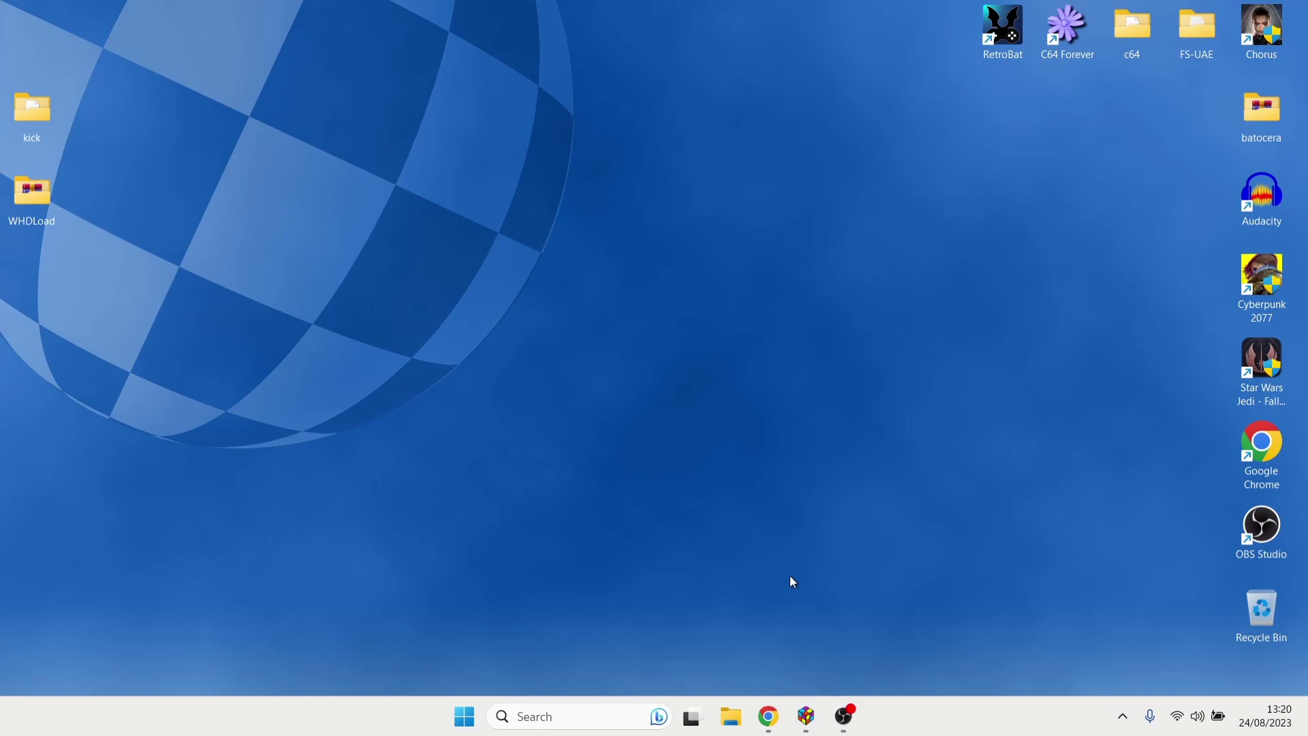
Switch to LaunchBox and download and install RetroArch from within it.
{"action": "left_click", "coordinate": [807, 716]}
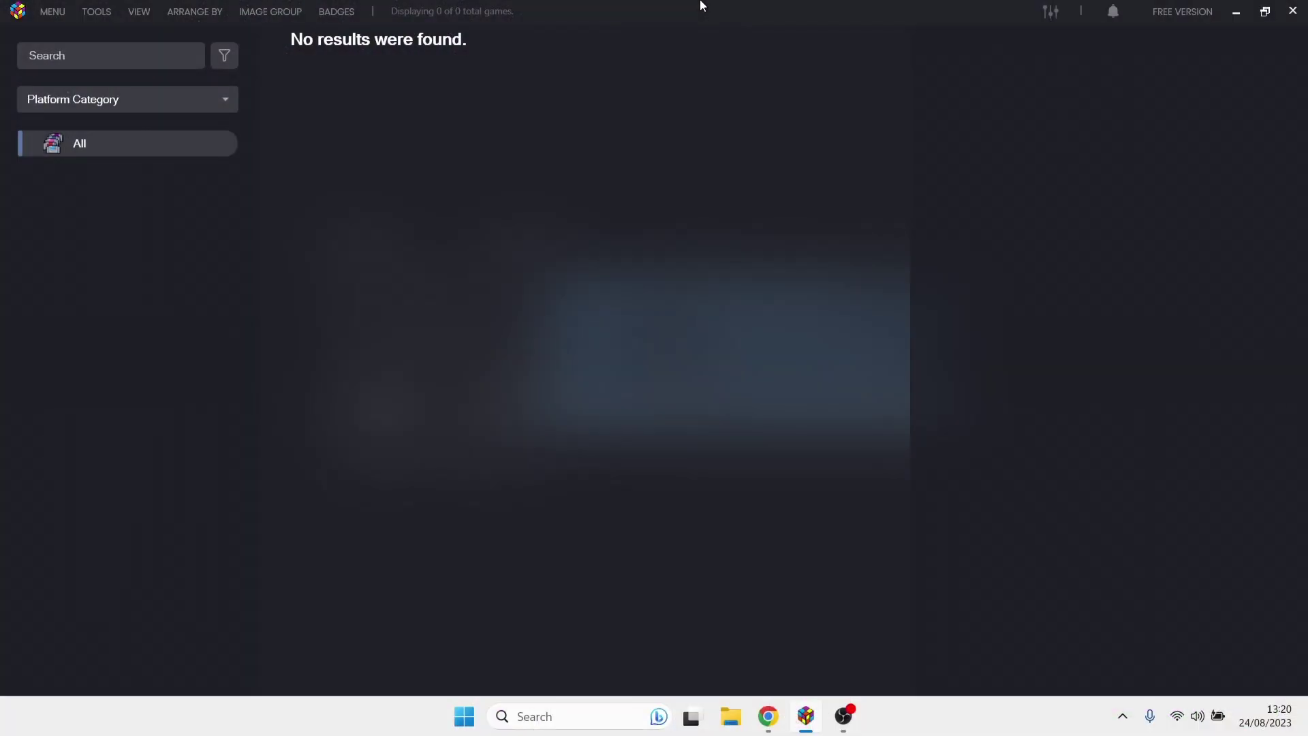
{"action": "left_click", "coordinate": [96, 13]}
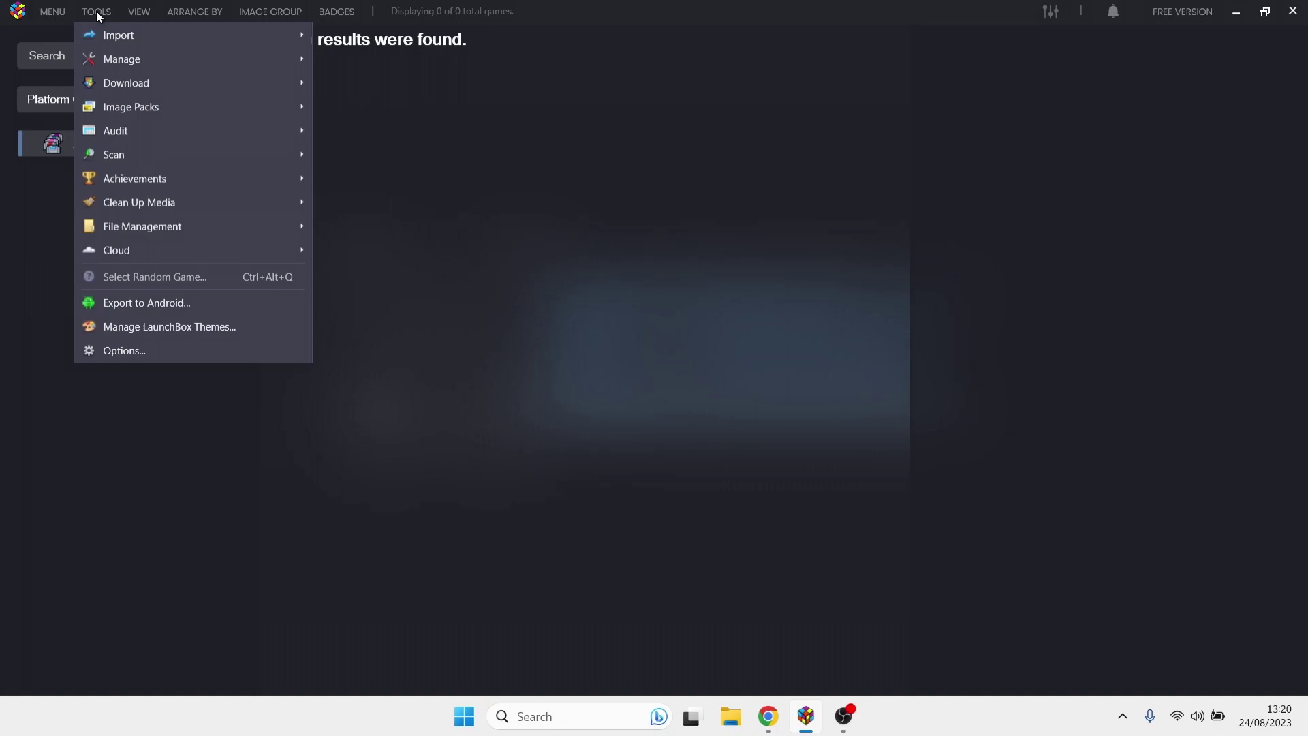
{"action": "mouse_move", "coordinate": [134, 57]}
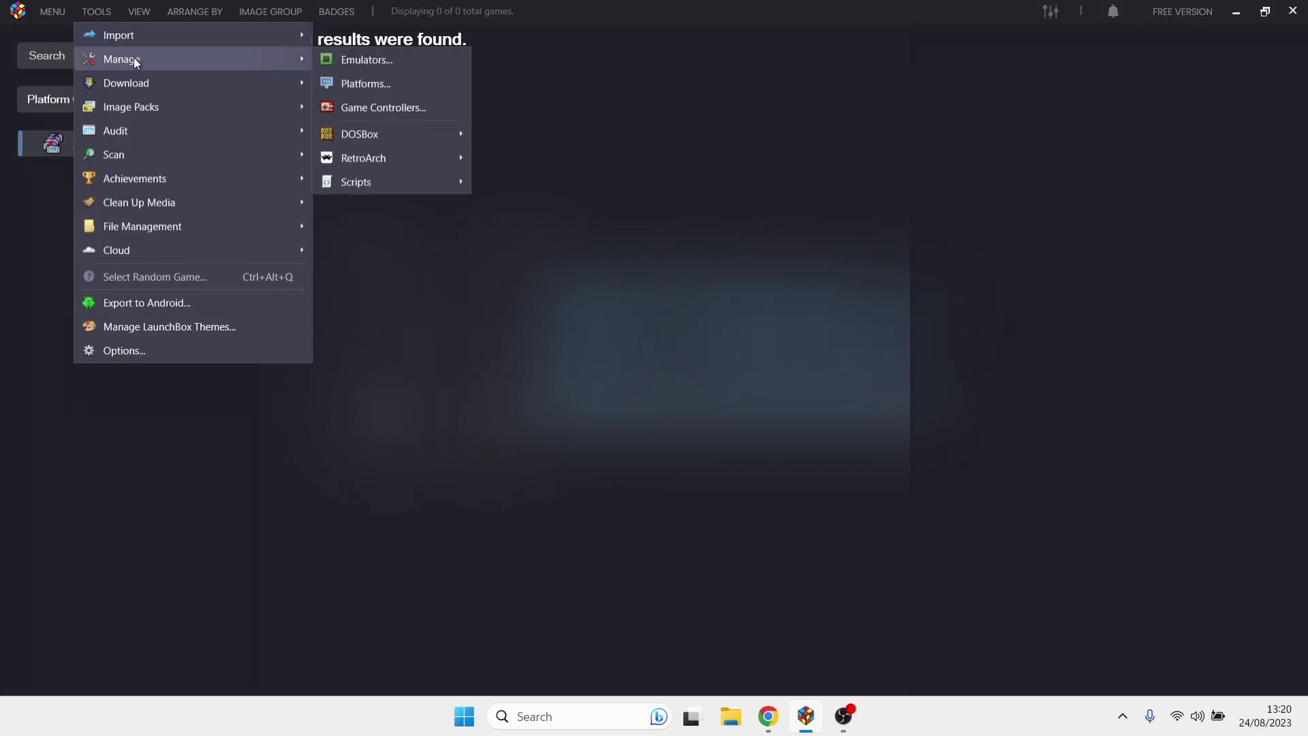
{"action": "mouse_move", "coordinate": [375, 161]}
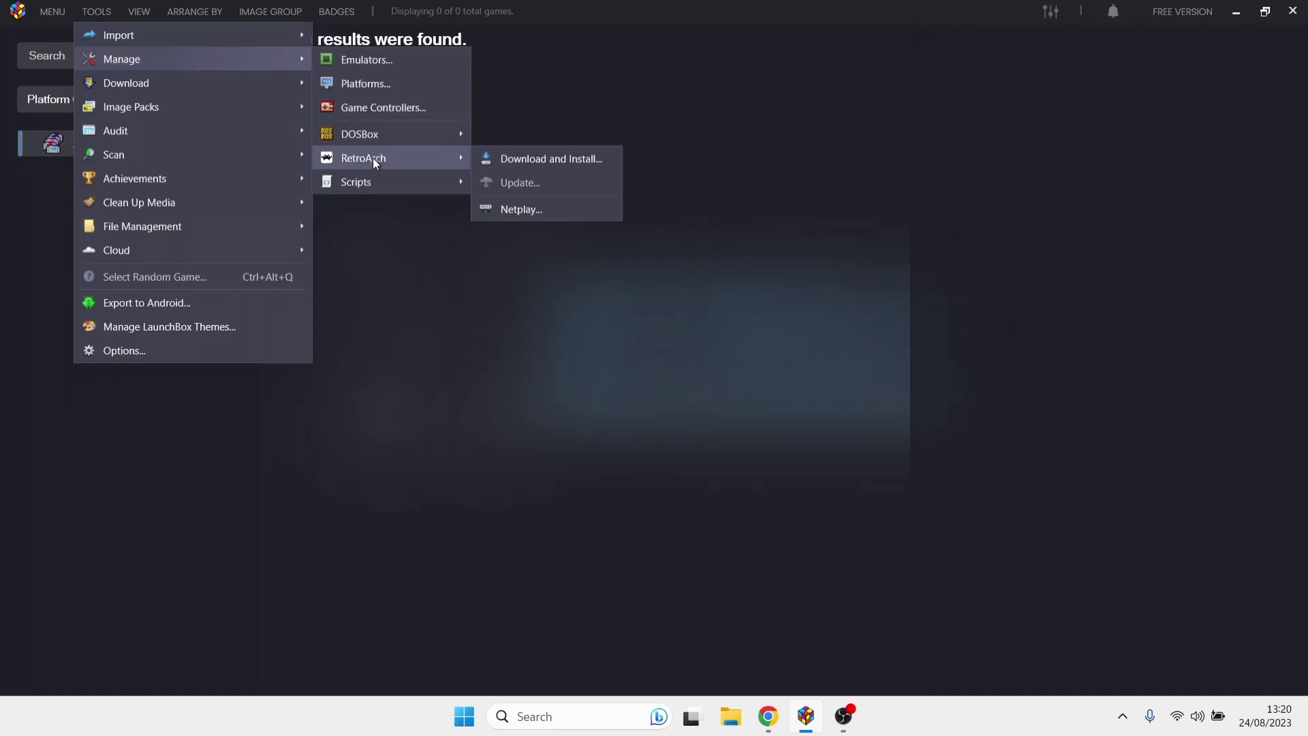
{"action": "left_click", "coordinate": [566, 159]}
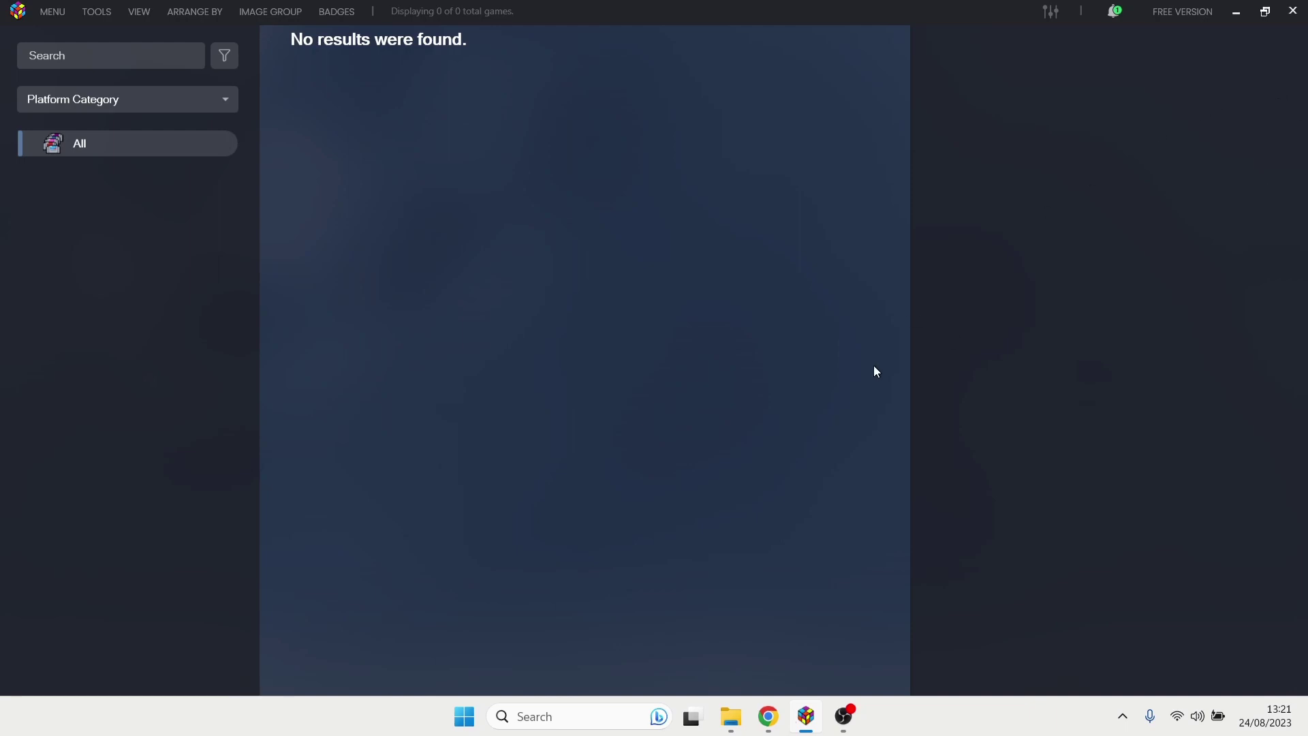
Switch to File Explorer and open the LaunchBox\Emulators\RetroArch\system folder in a non-maximized window.
{"action": "left_click", "coordinate": [731, 715]}
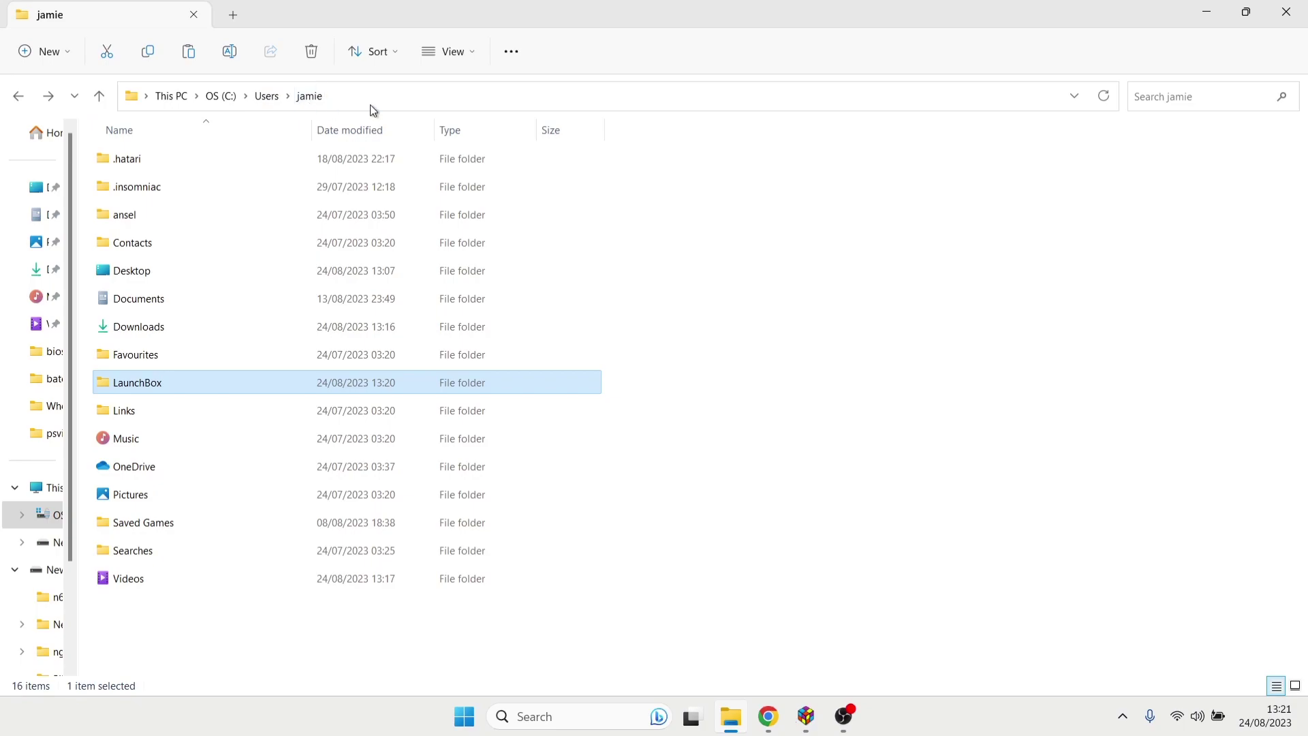
{"action": "double_click", "coordinate": [205, 385]}
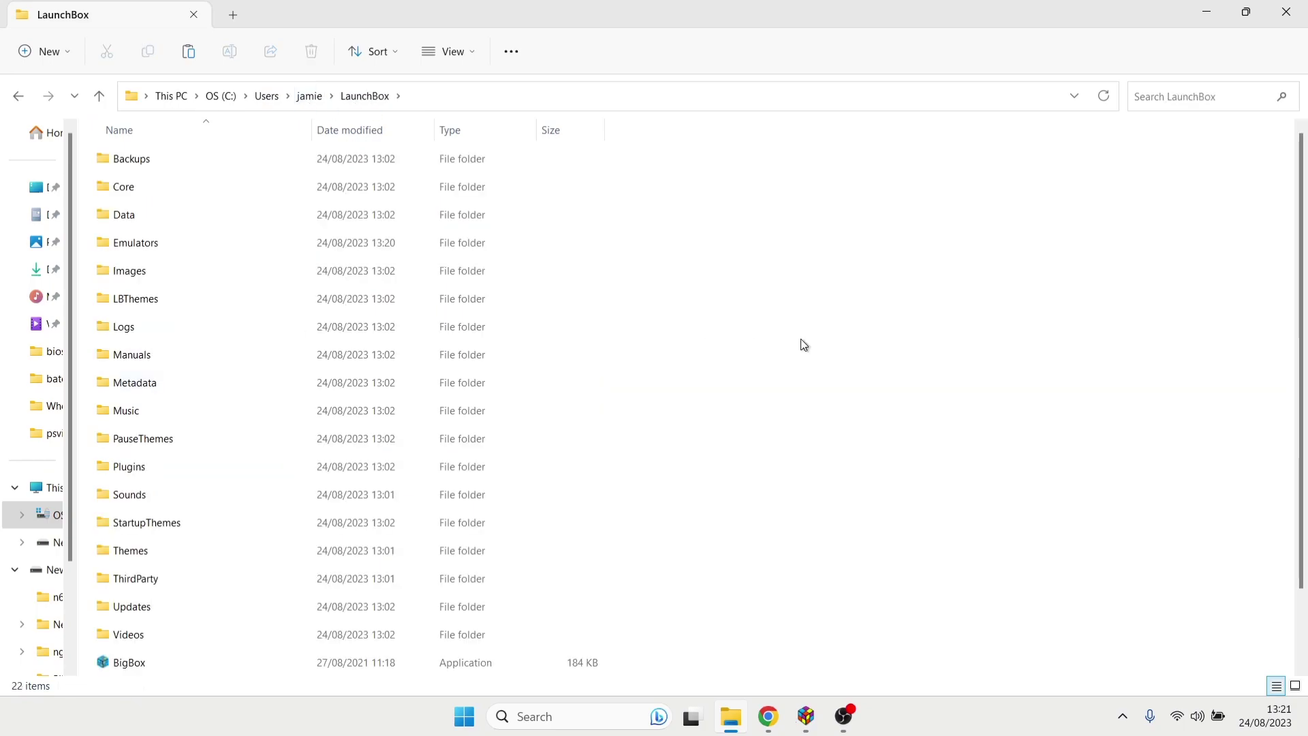
{"action": "double_click", "coordinate": [158, 244]}
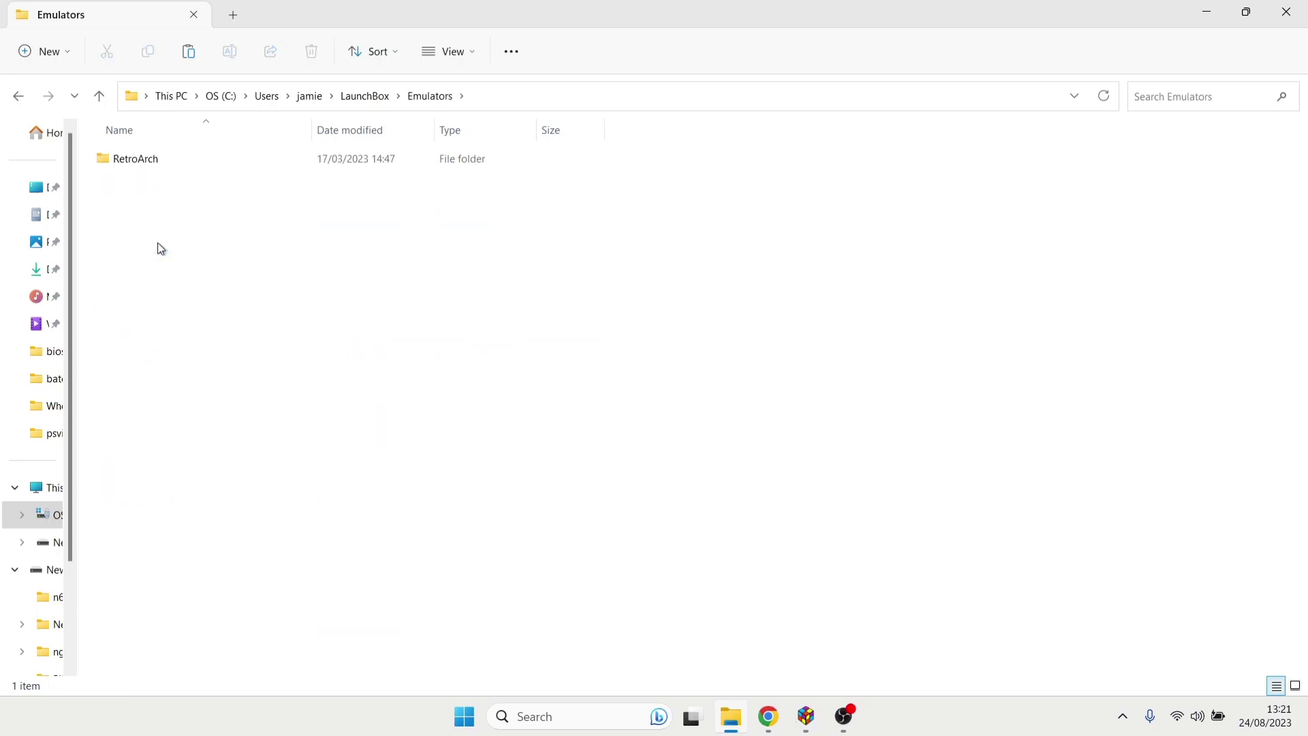
{"action": "double_click", "coordinate": [172, 168]}
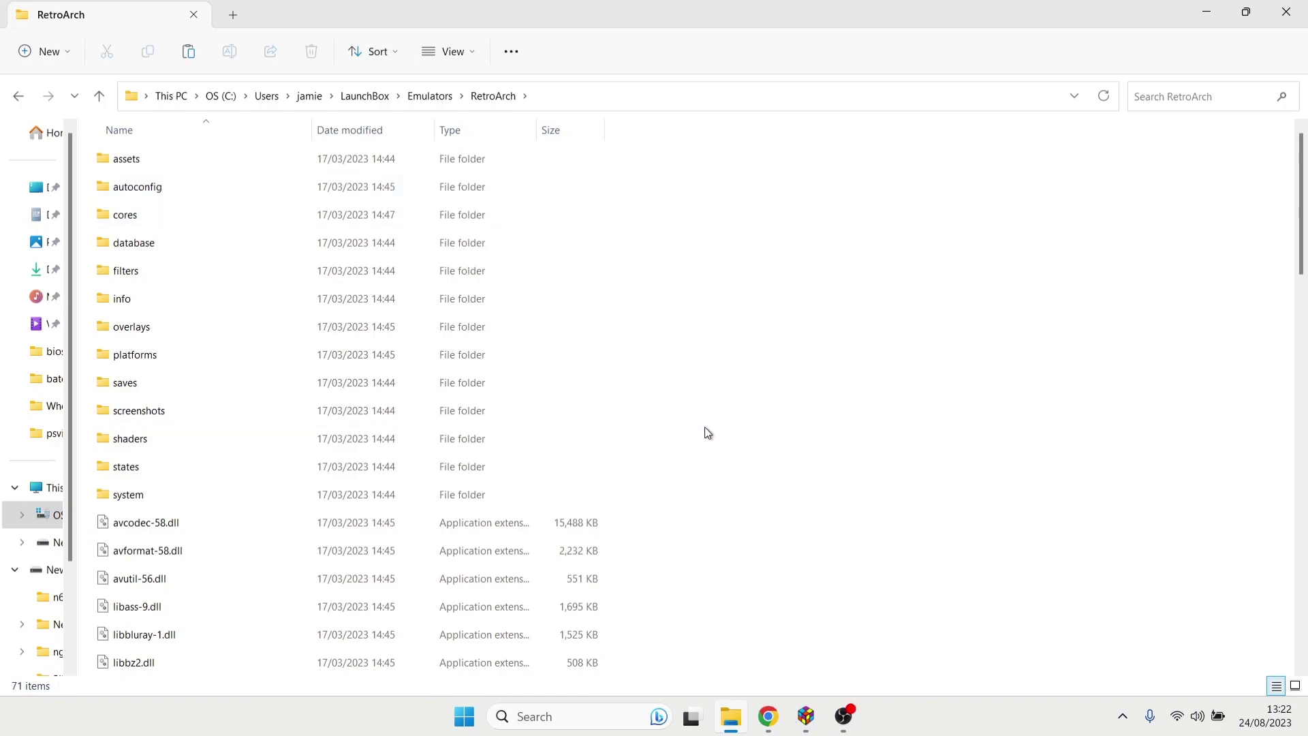
{"action": "double_click", "coordinate": [245, 493]}
{"action": "double_click", "coordinate": [579, 4]}
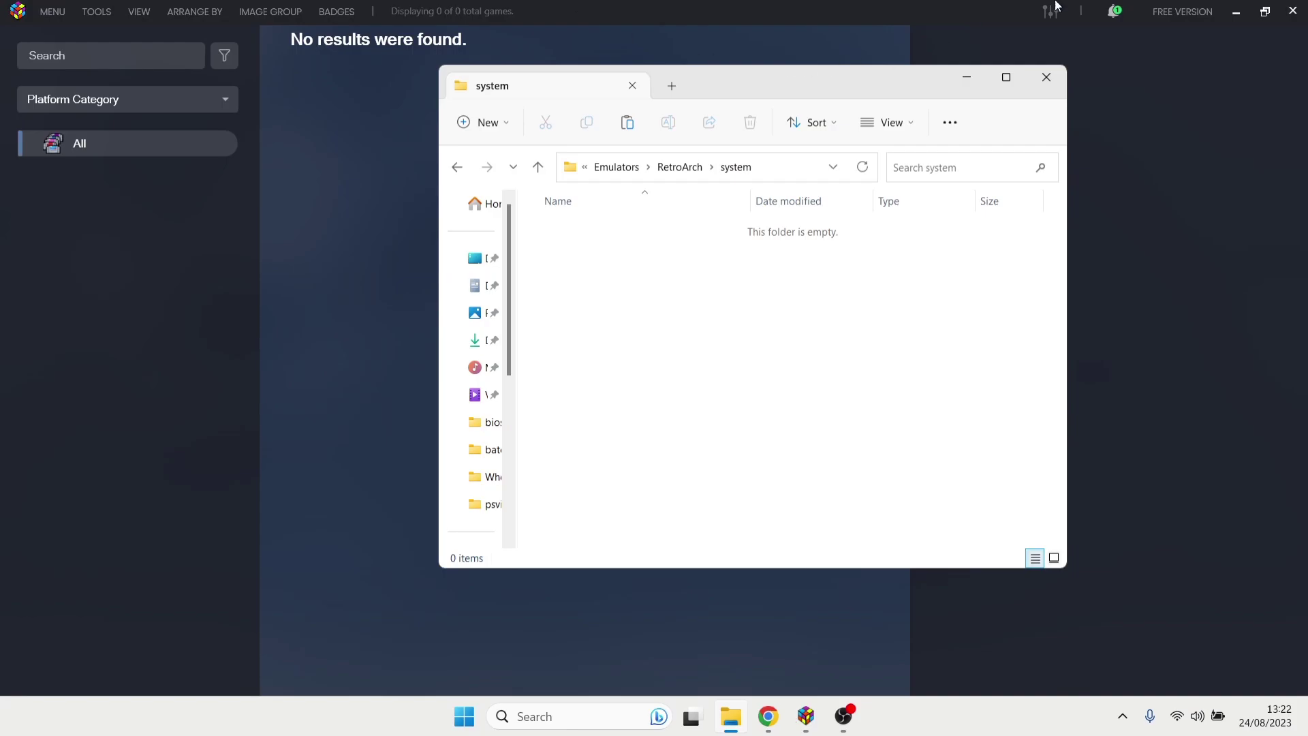
Move all the Kickstart ROM files from the desktop's kick folder into RetroArch's system folder, and close both folder windows.
{"action": "left_click", "coordinate": [1235, 12]}
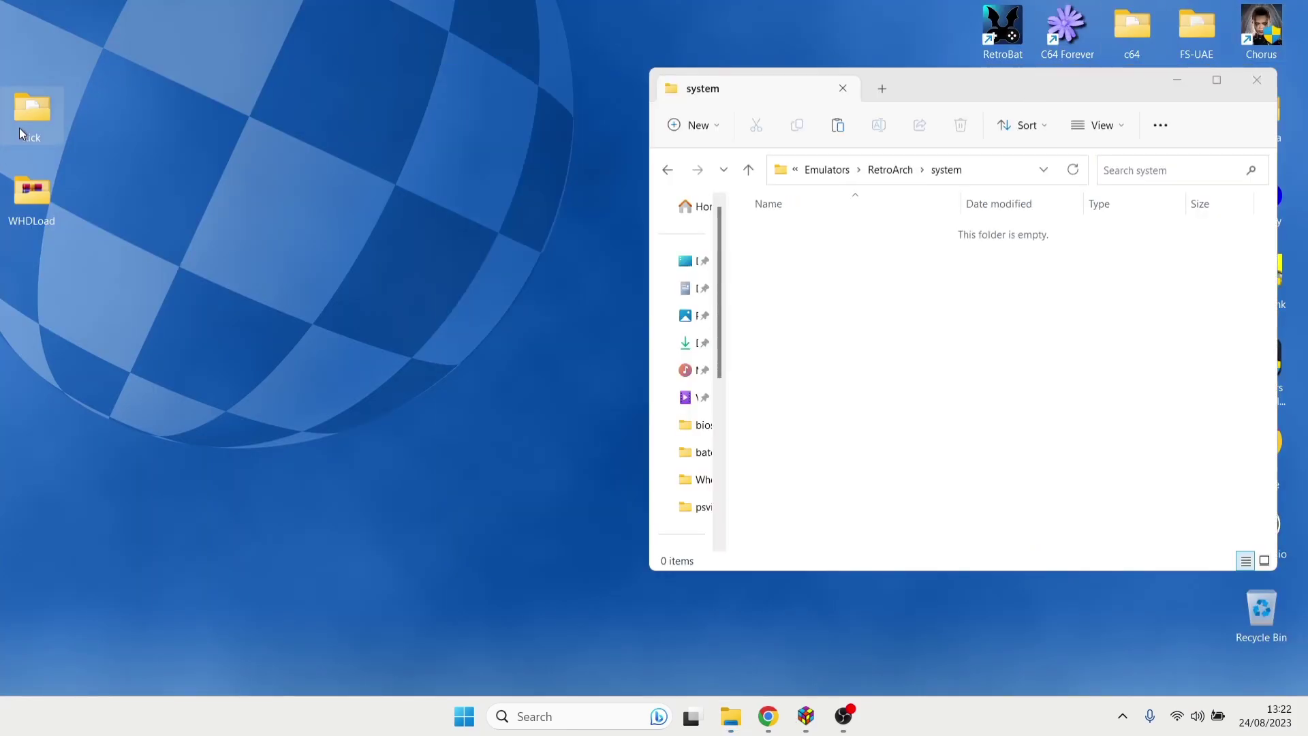
{"action": "double_click", "coordinate": [19, 128]}
{"action": "left_click_drag", "start_coordinate": [946, 100], "coordinate": [301, 80]}
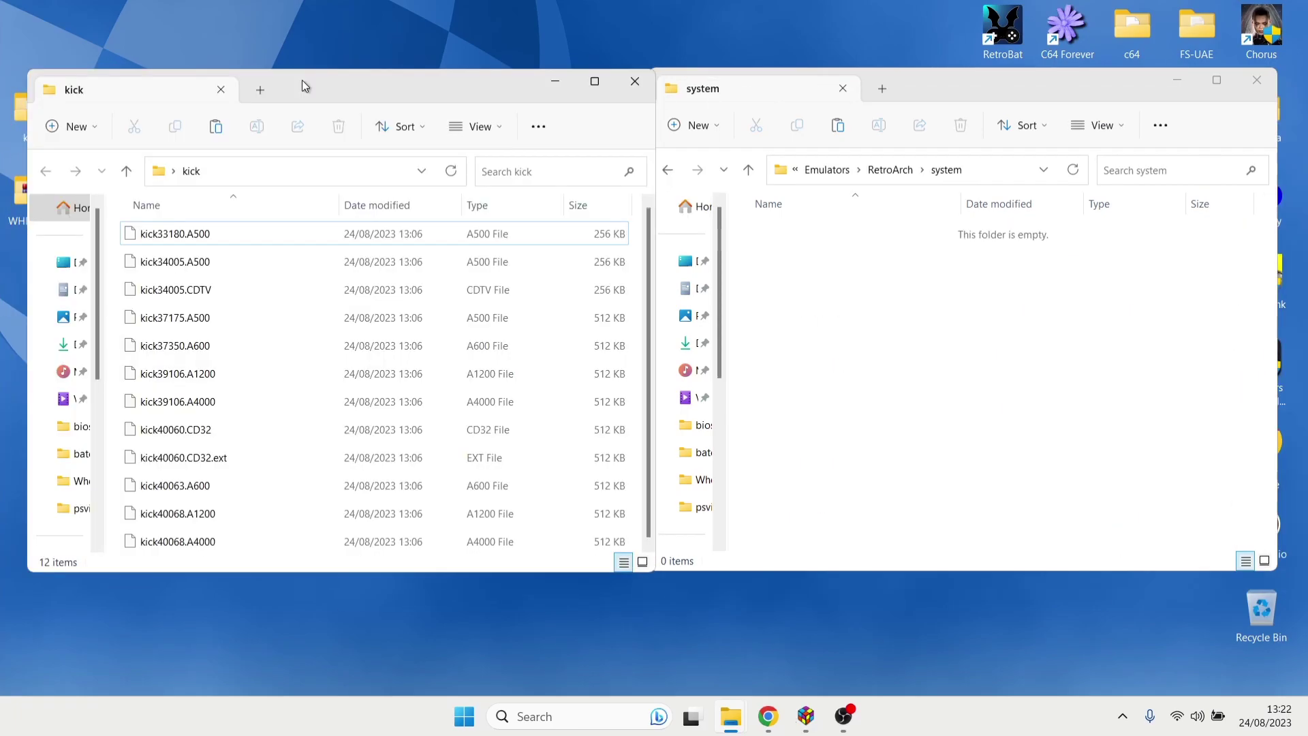
{"action": "left_click", "coordinate": [239, 244]}
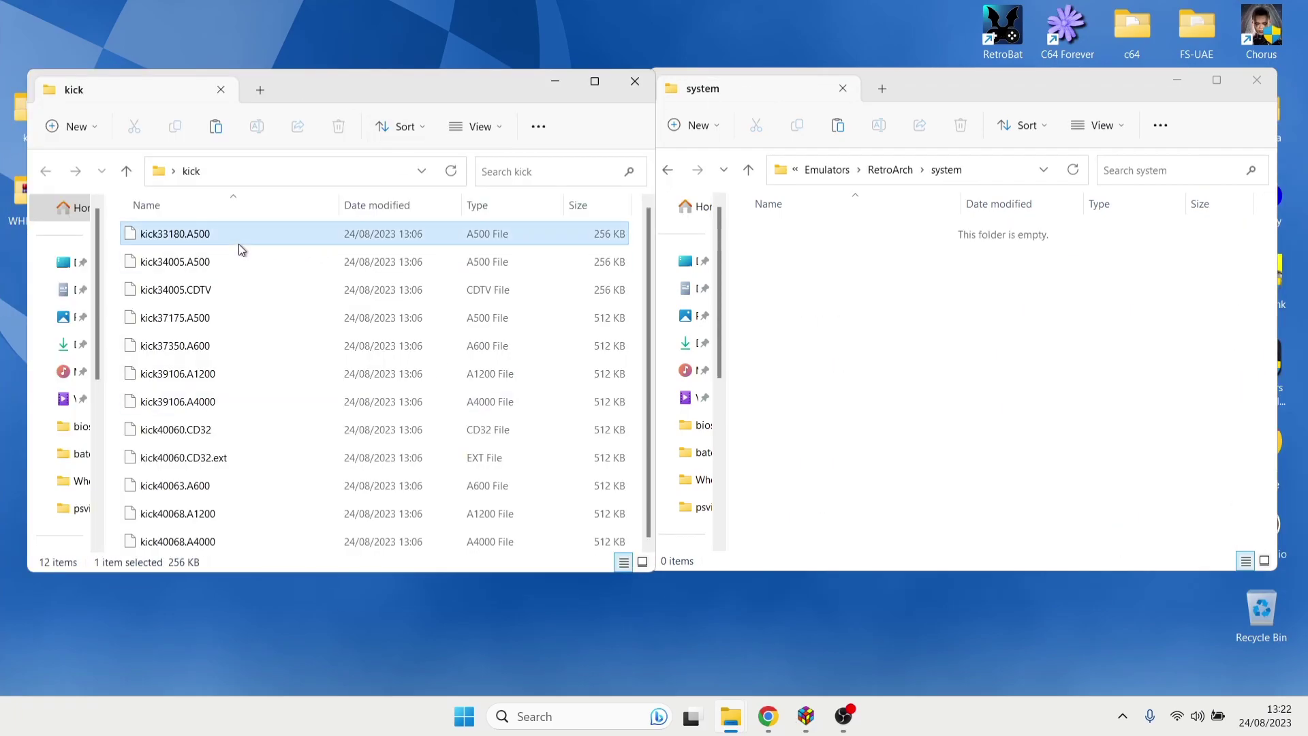
{"action": "key", "text": "ctrl+a"}
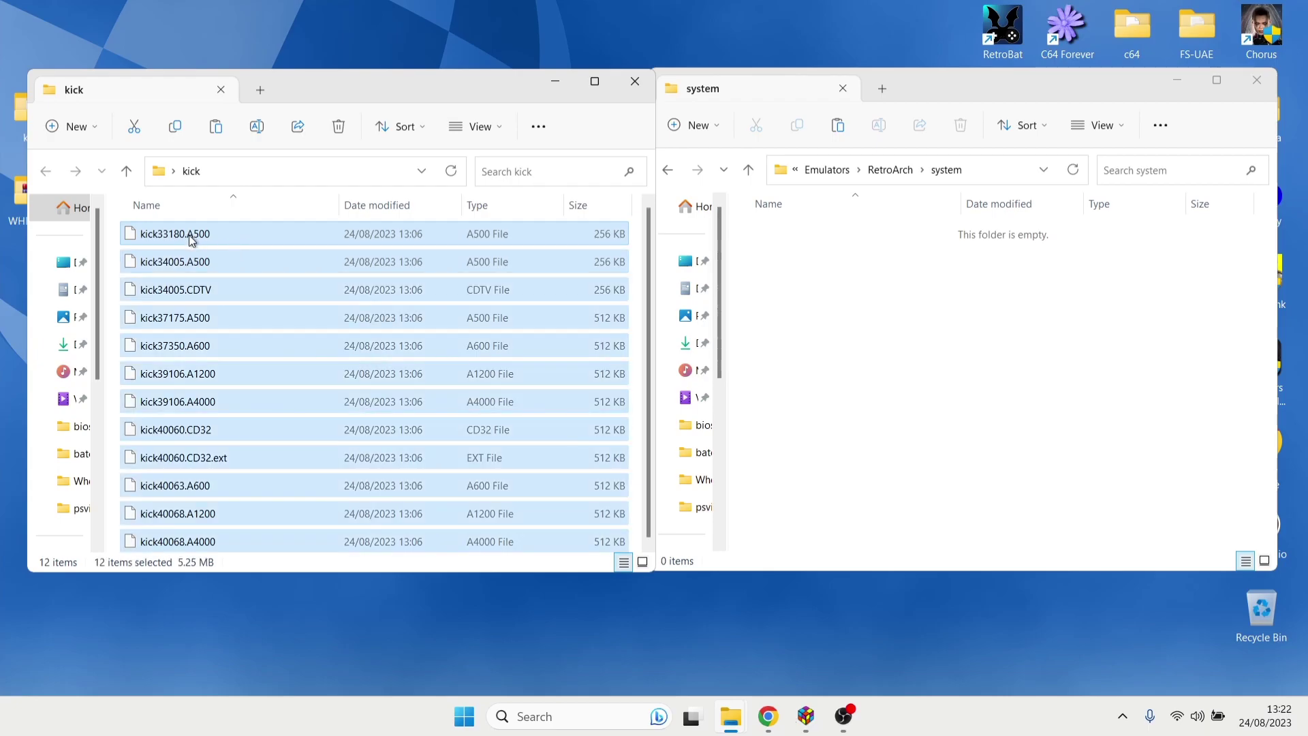
{"action": "left_click_drag", "start_coordinate": [191, 241], "coordinate": [894, 360]}
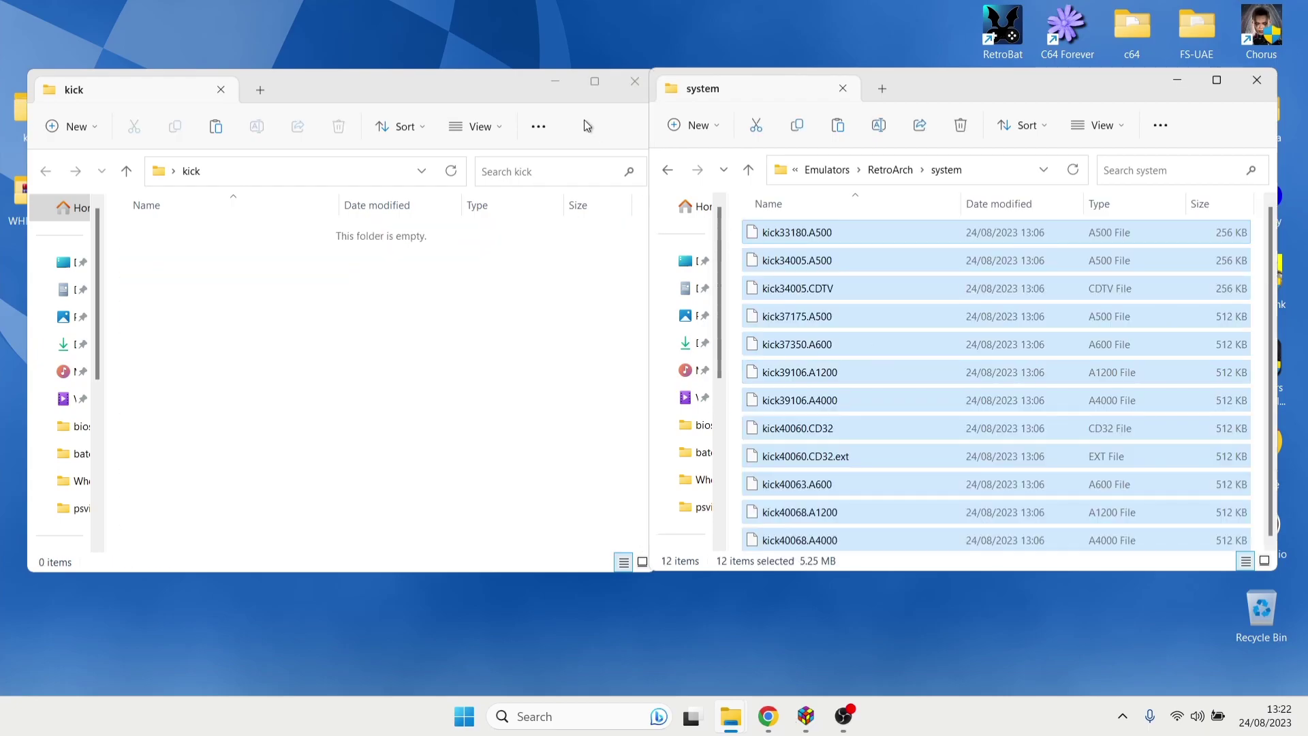
{"action": "left_click", "coordinate": [636, 85]}
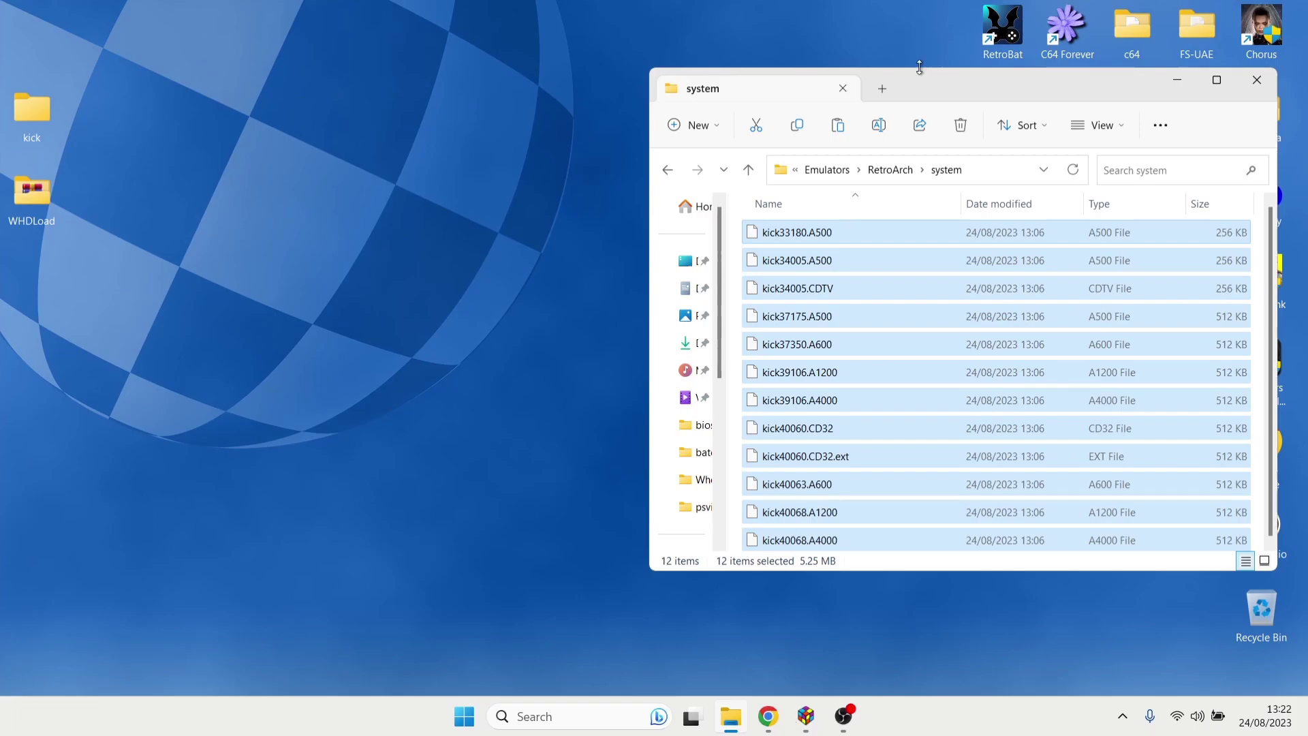
{"action": "left_click", "coordinate": [1257, 79]}
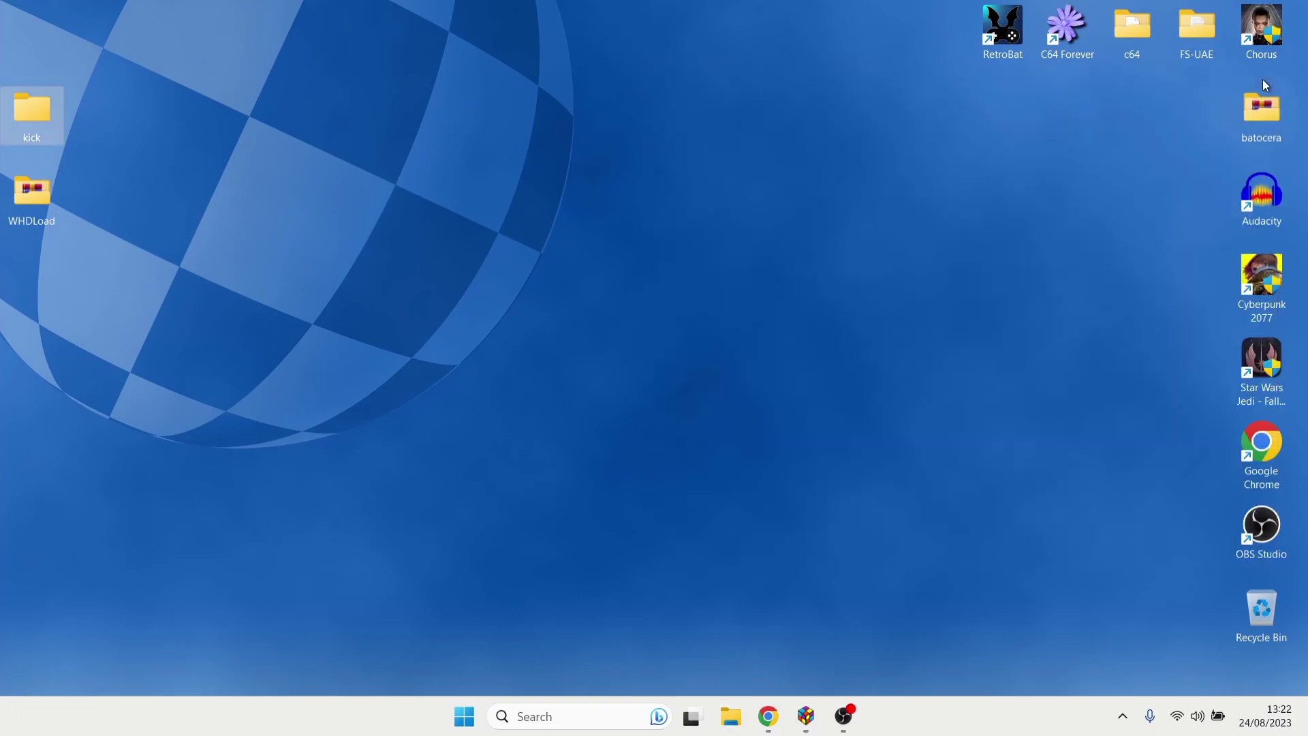
Switch to LaunchBox, start the Import ROMs from Files wizard and advance to its file selection page.
{"action": "left_click", "coordinate": [806, 715]}
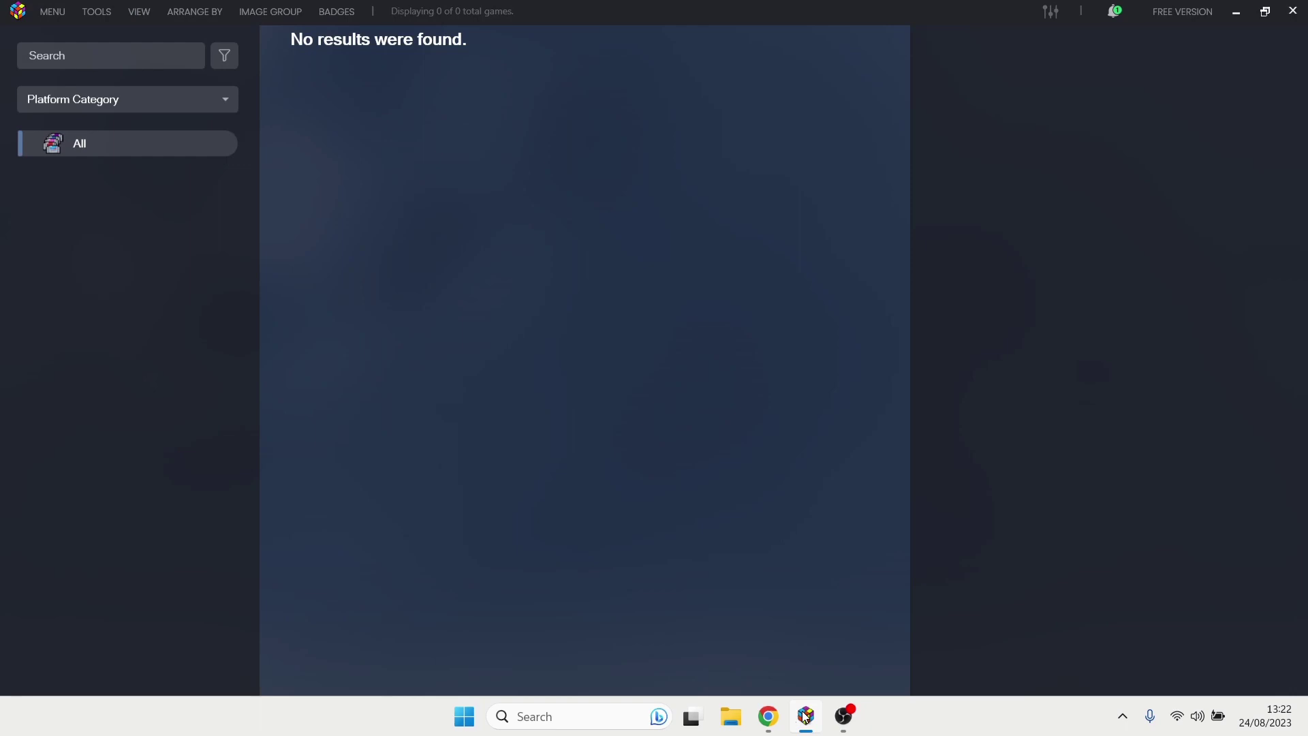
{"action": "left_click", "coordinate": [89, 13]}
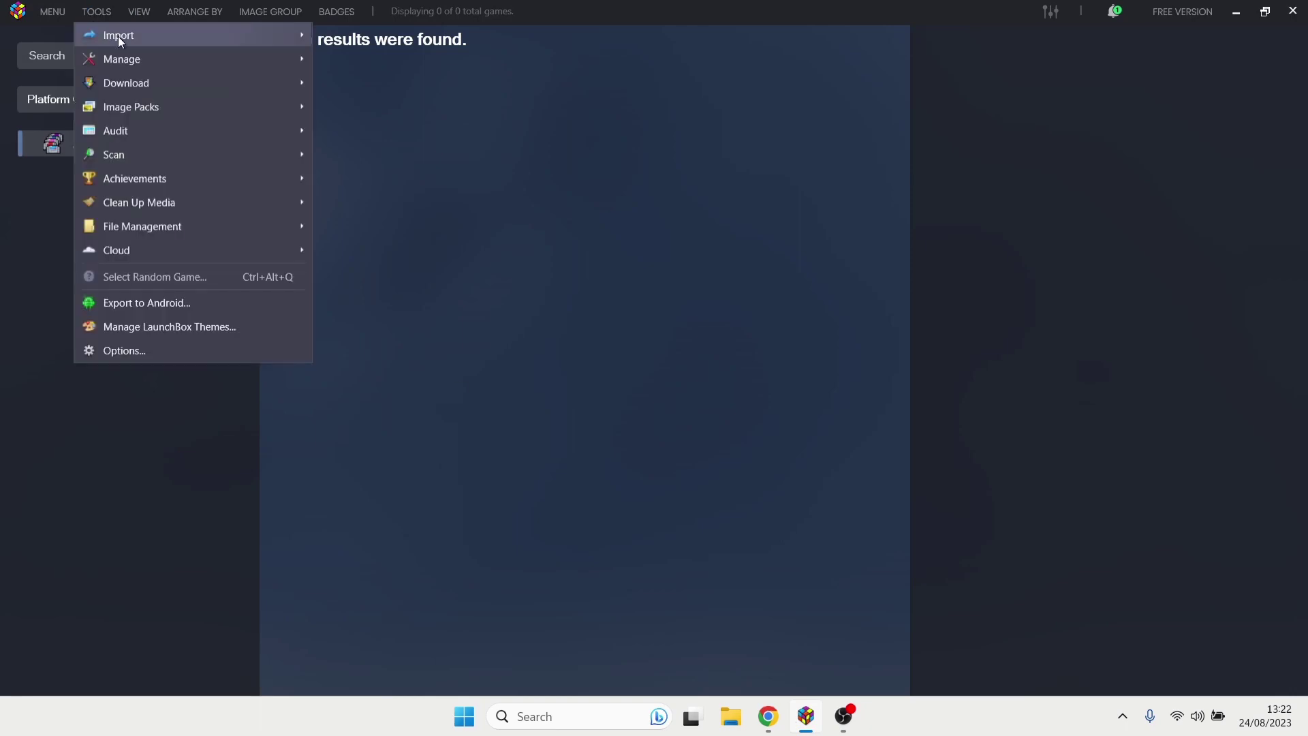
{"action": "mouse_move", "coordinate": [118, 35]}
{"action": "left_click", "coordinate": [399, 41]}
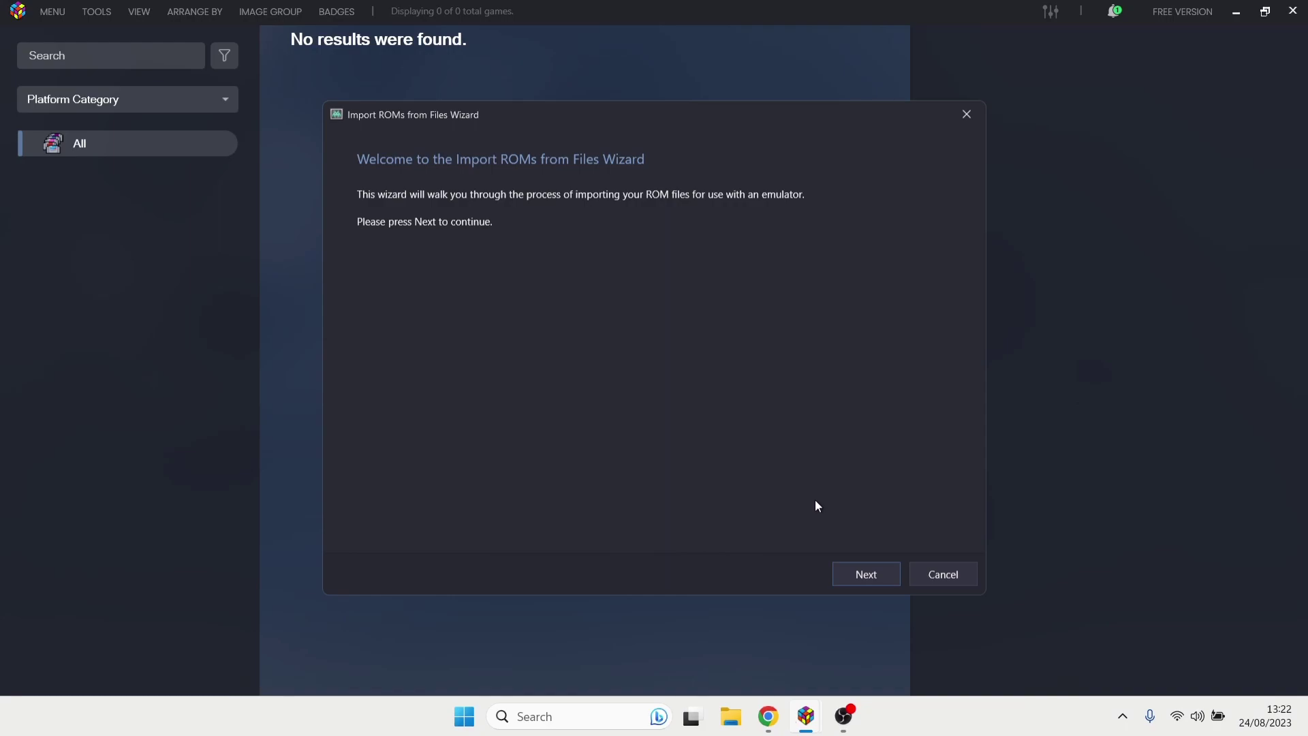
{"action": "left_click", "coordinate": [868, 577]}
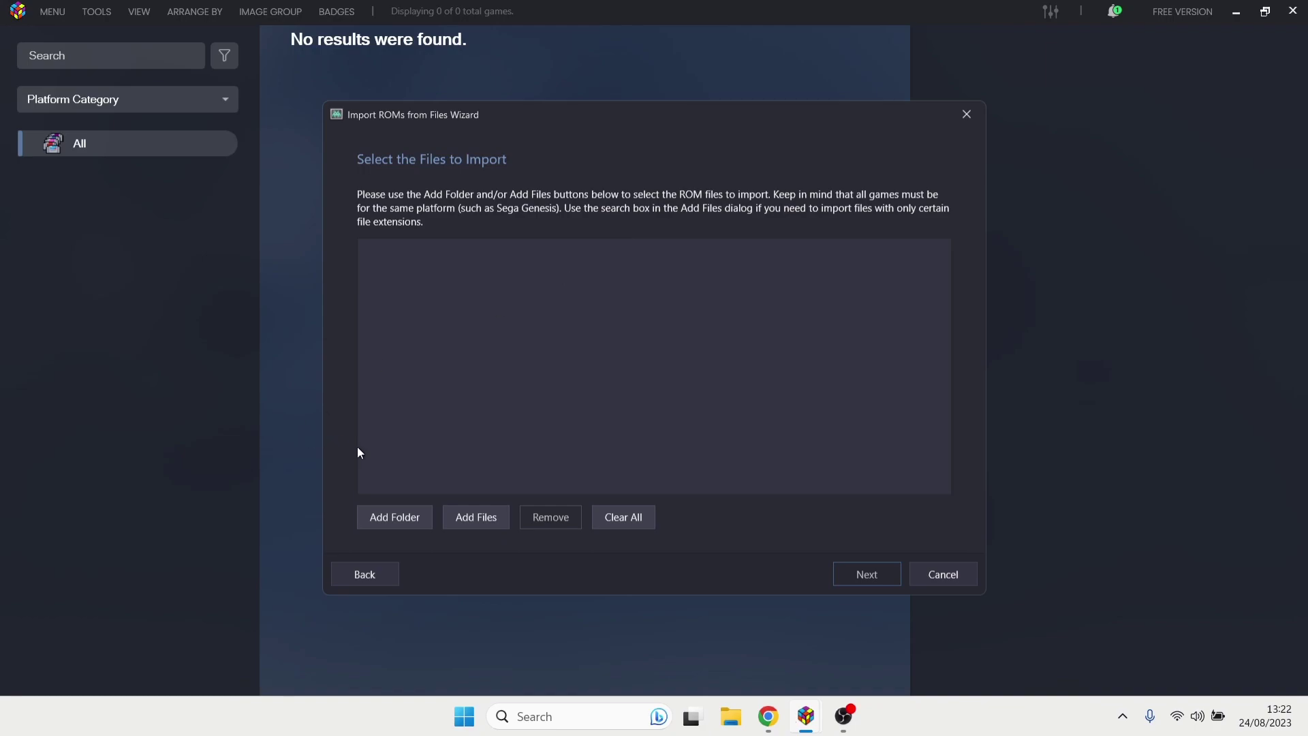
Add the desktop's WHDLoad folder as the import source and continue to the platform page.
{"action": "left_click", "coordinate": [399, 519]}
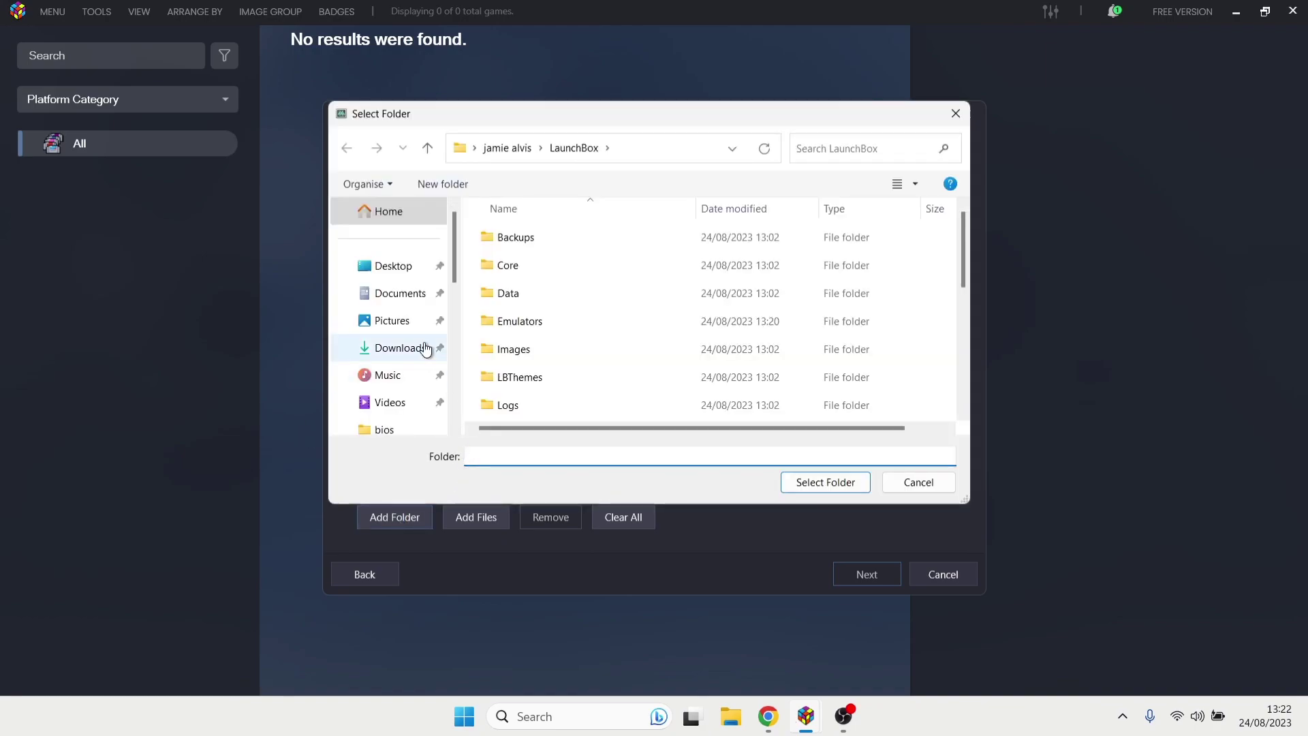
{"action": "left_click", "coordinate": [394, 267]}
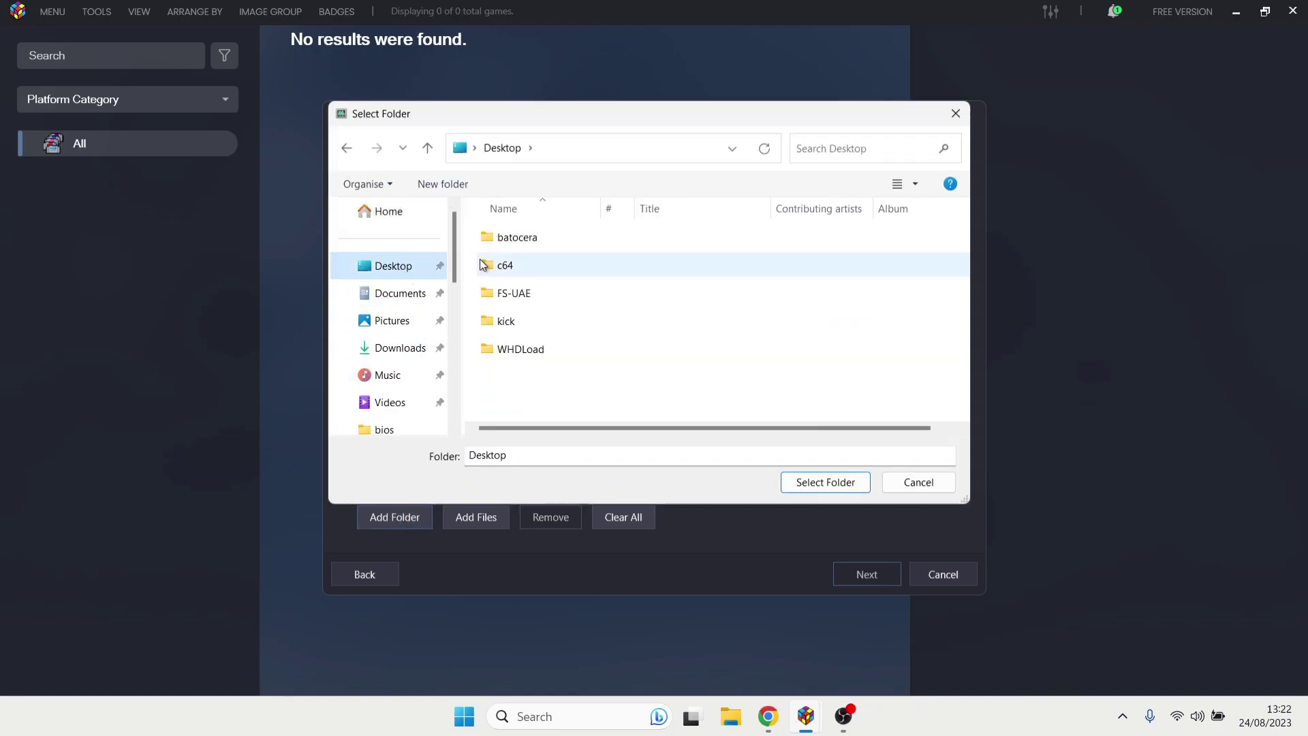
{"action": "left_click", "coordinate": [544, 349]}
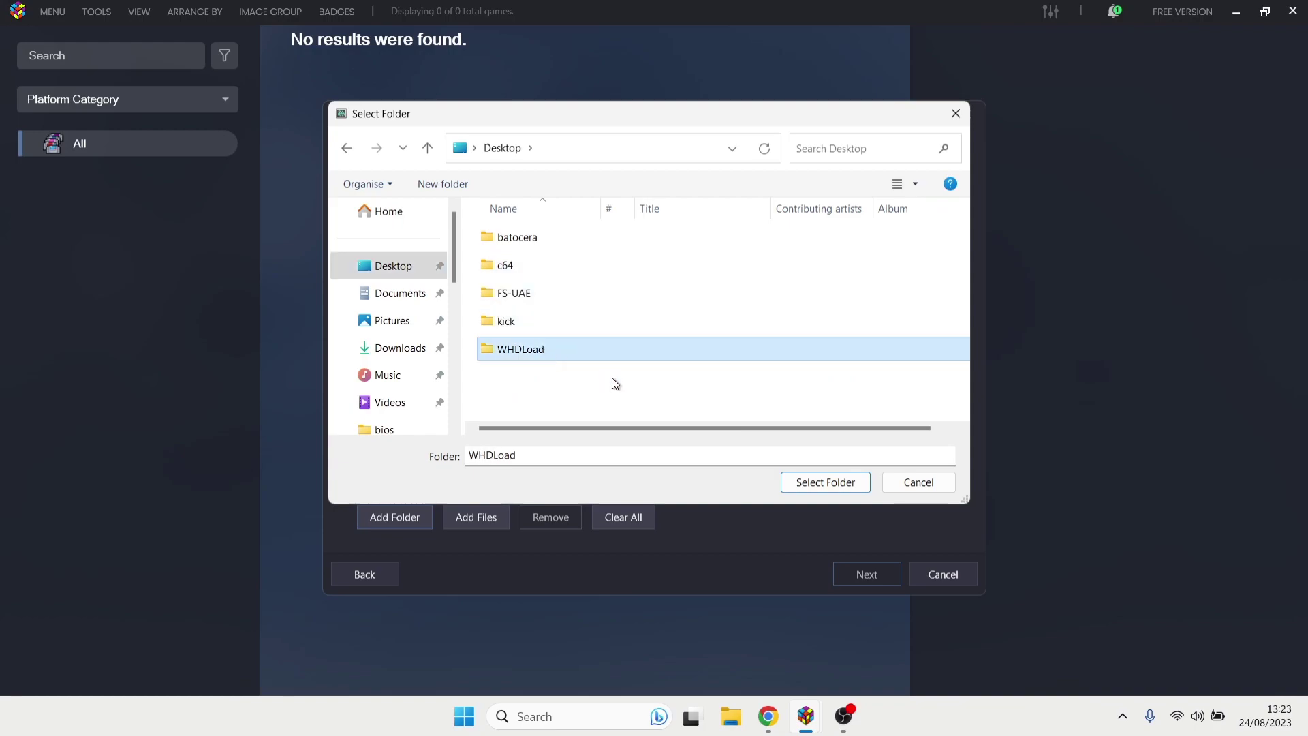
{"action": "double_click", "coordinate": [549, 354]}
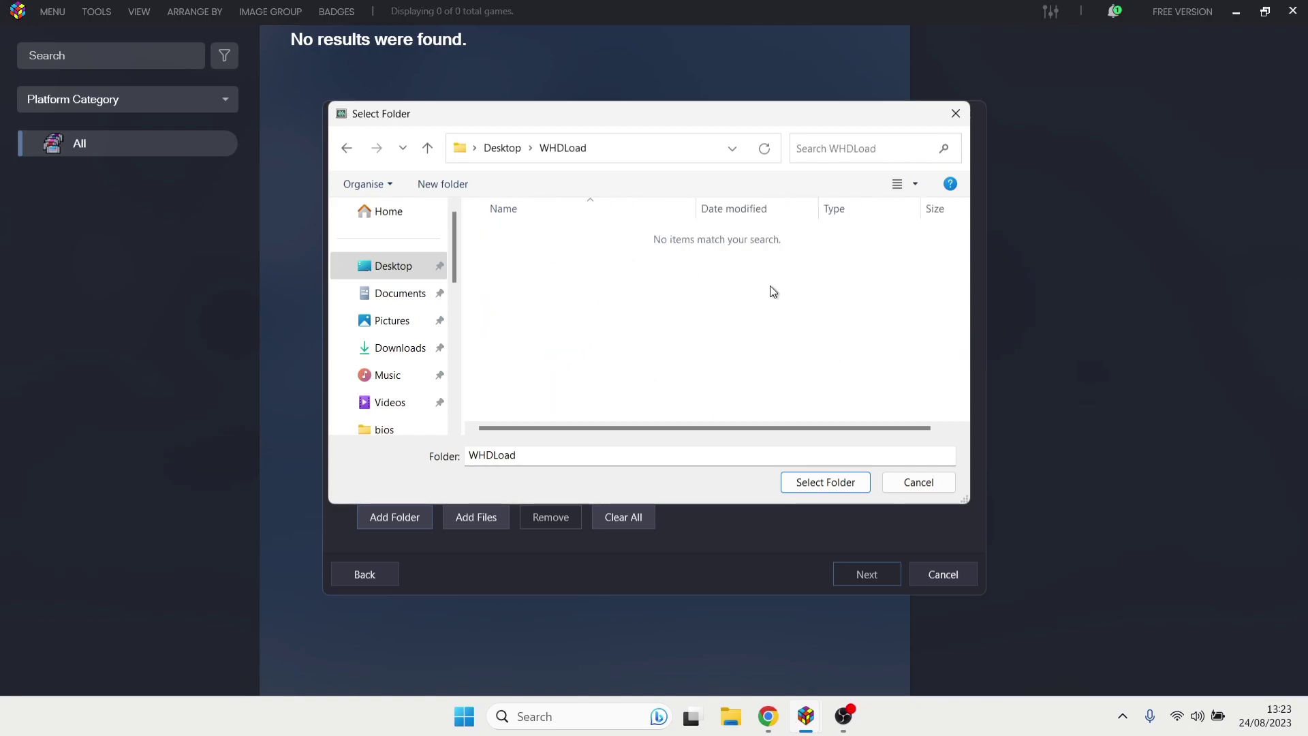
{"action": "left_click", "coordinate": [347, 150]}
{"action": "left_click", "coordinate": [820, 480]}
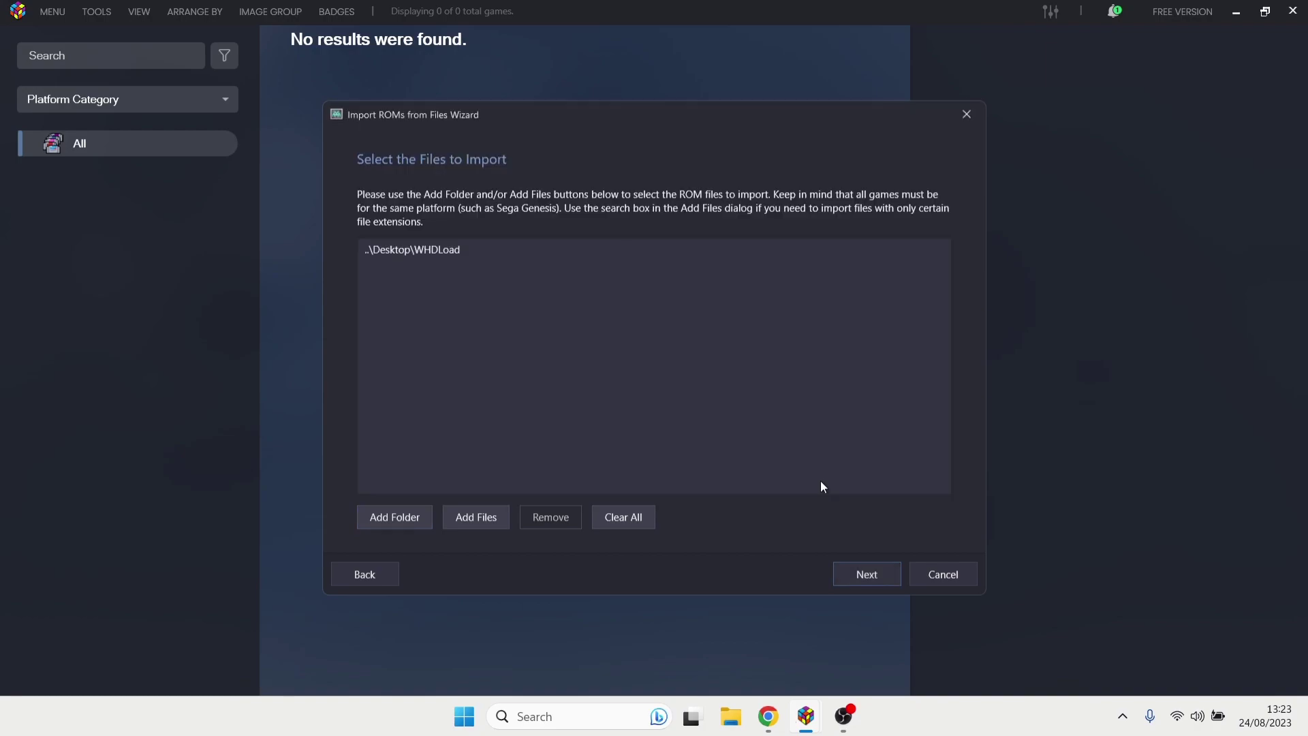
{"action": "left_click", "coordinate": [881, 576]}
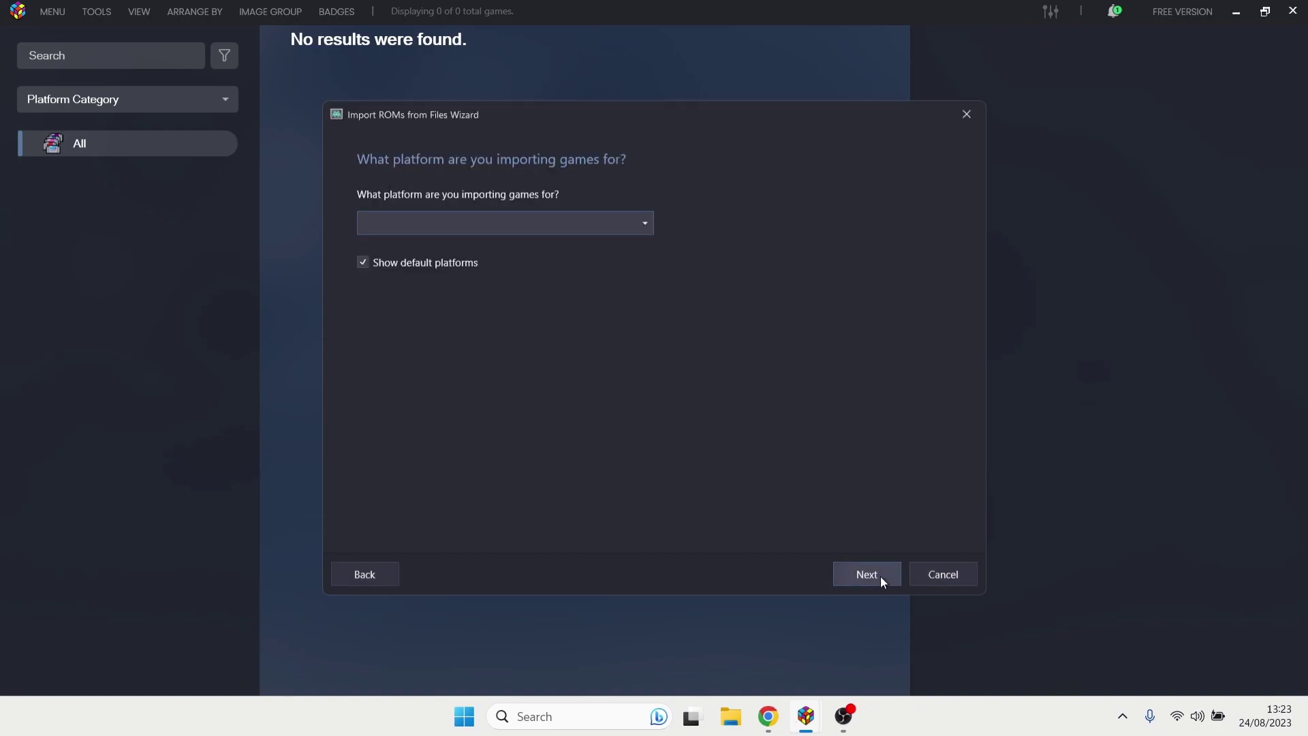
Set the platform for the imported games to Commodore Amiga and continue to the emulator page.
{"action": "left_click", "coordinate": [644, 223]}
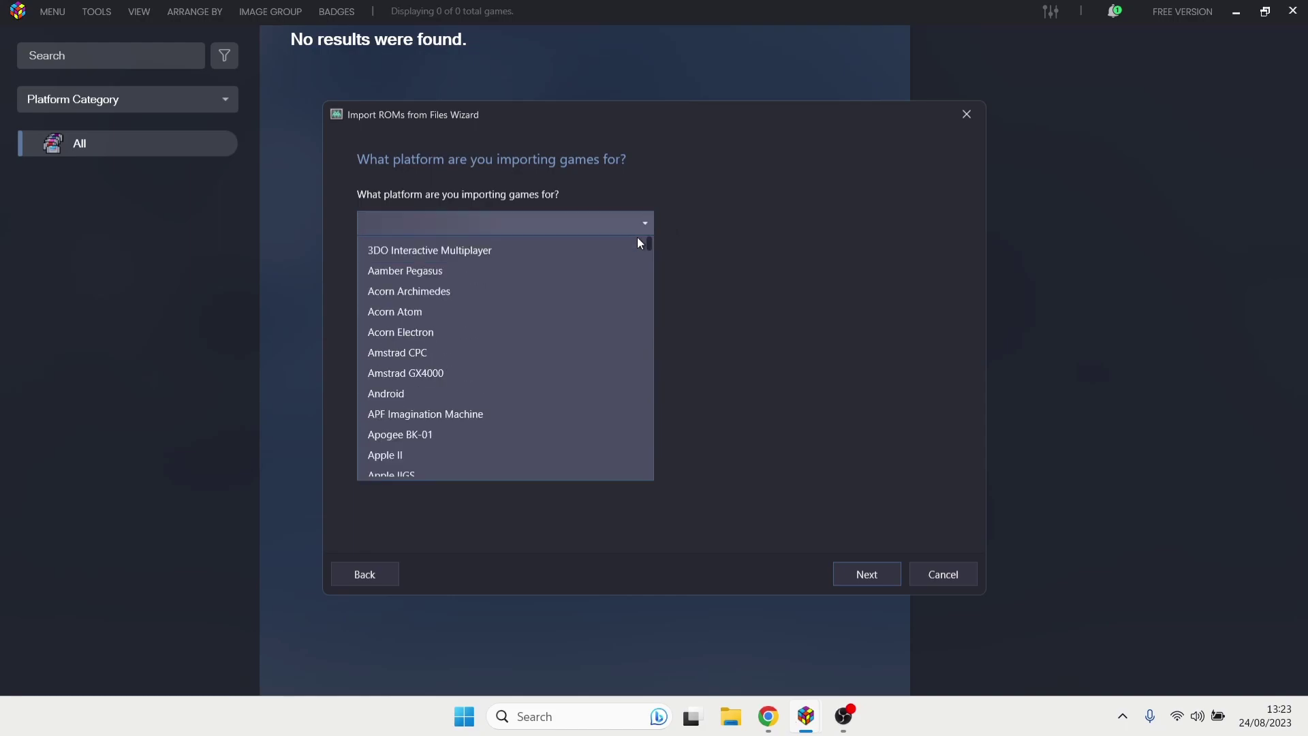
{"action": "left_click_drag", "start_coordinate": [648, 256], "coordinate": [673, 288]}
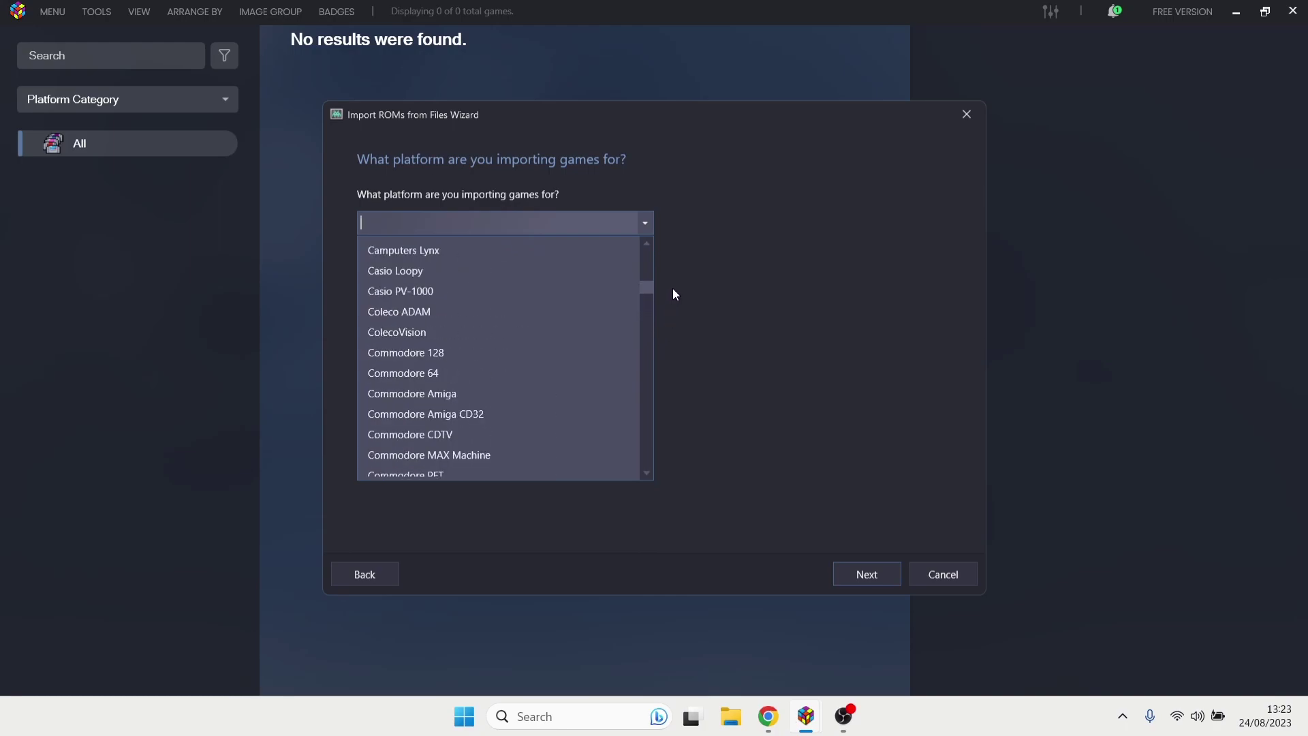
{"action": "left_click", "coordinate": [497, 393]}
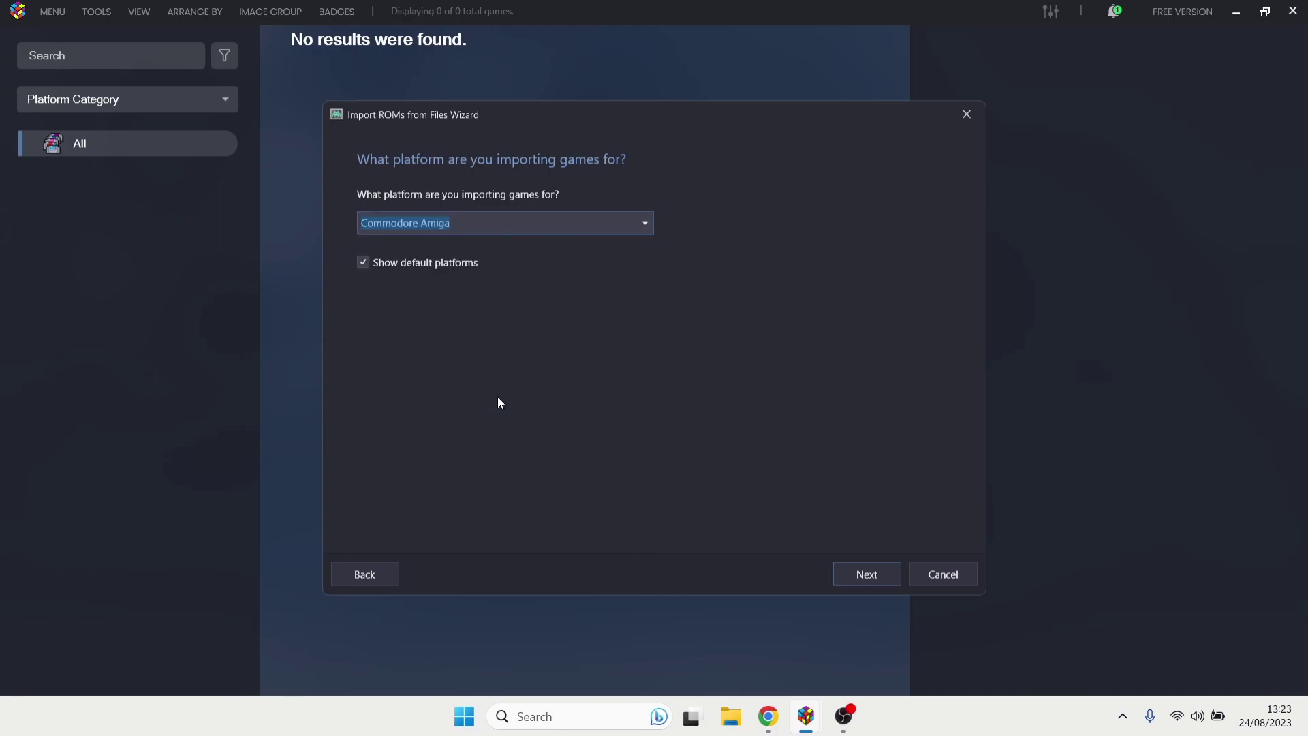
{"action": "left_click", "coordinate": [870, 568]}
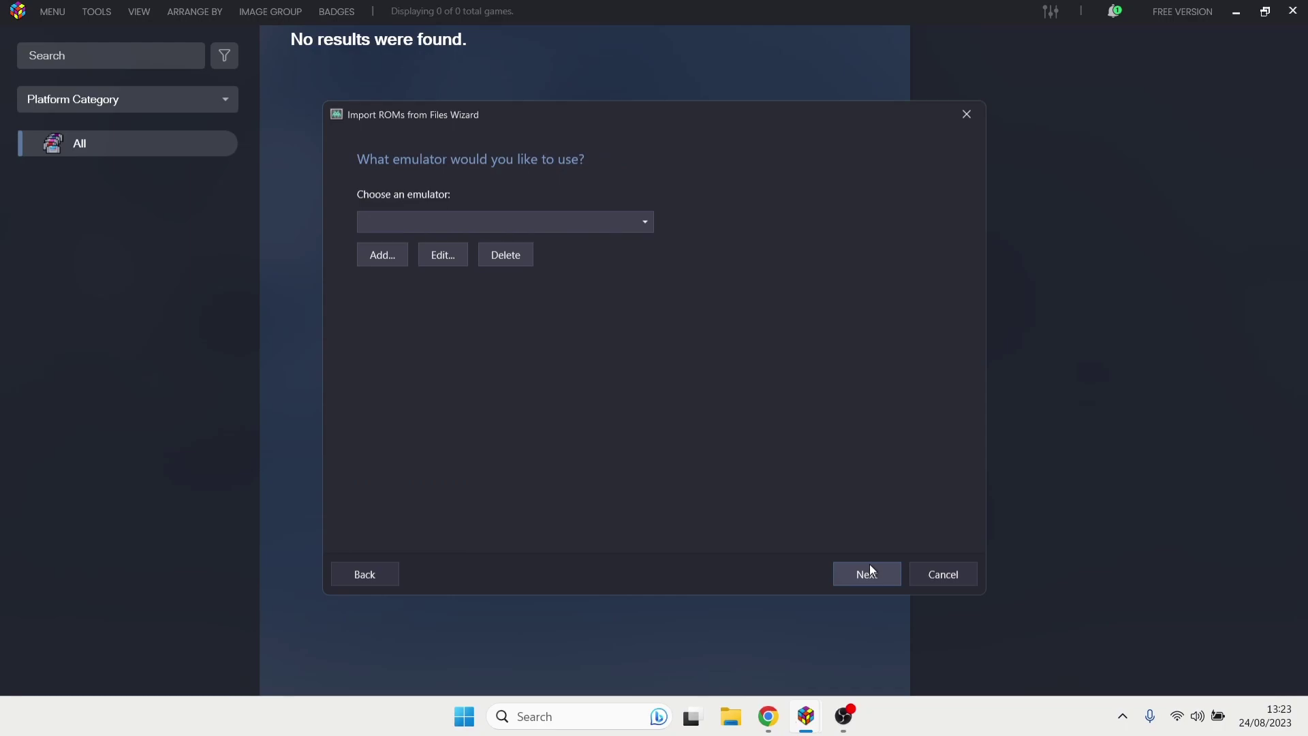
Choose RetroArch as the emulator with the puae_libretro core and continue to the file placement page.
{"action": "left_click", "coordinate": [646, 226]}
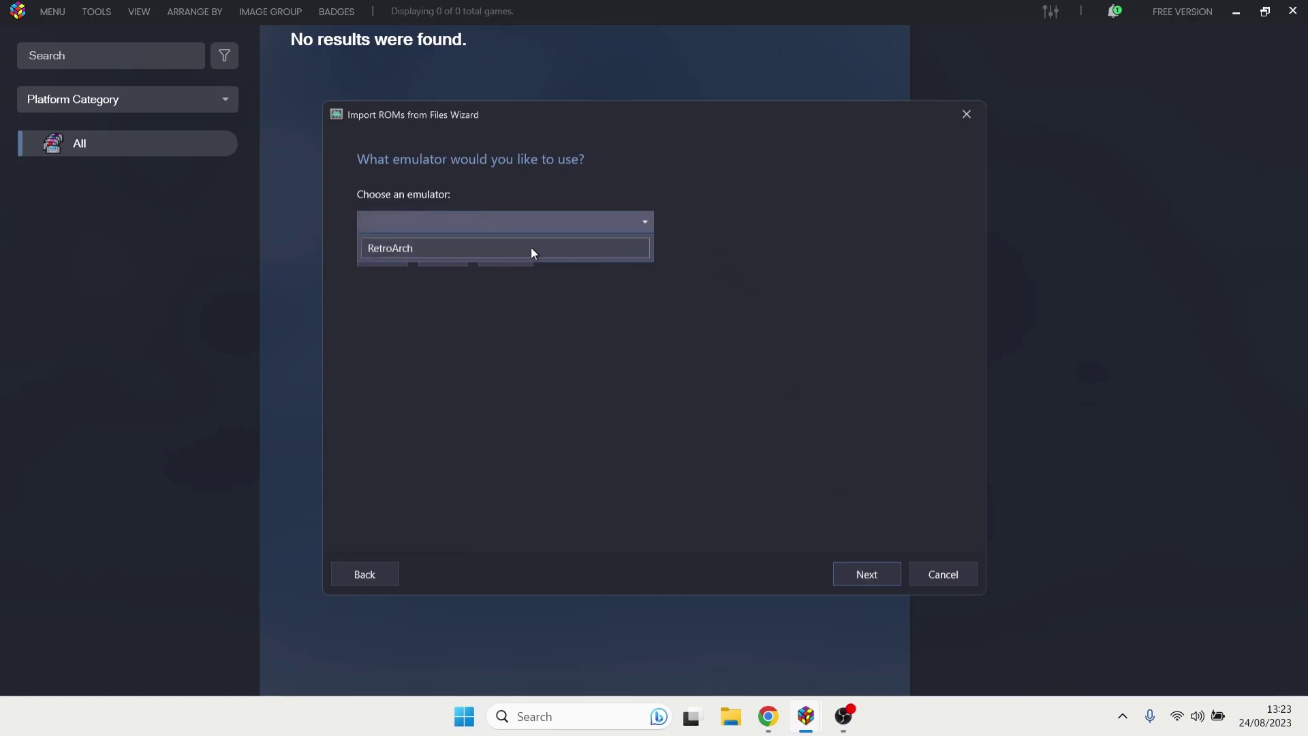
{"action": "left_click", "coordinate": [533, 250]}
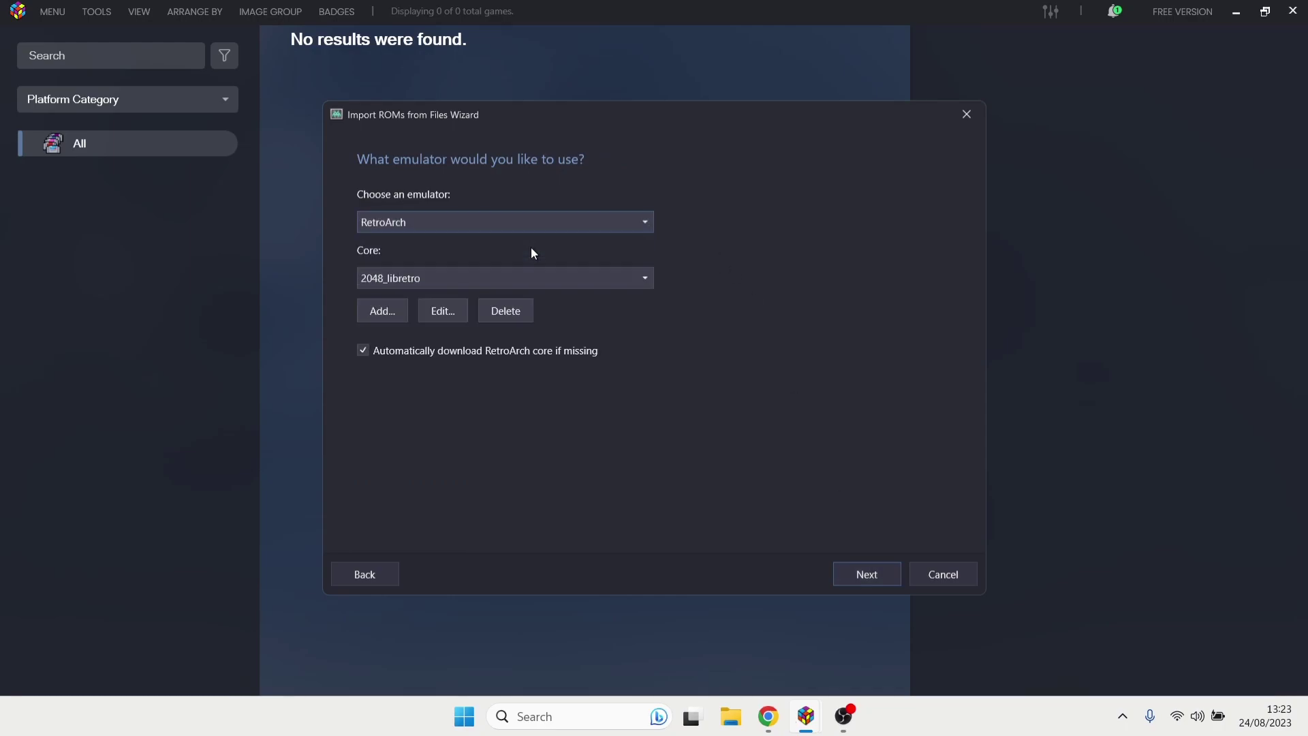
{"action": "left_click", "coordinate": [633, 285]}
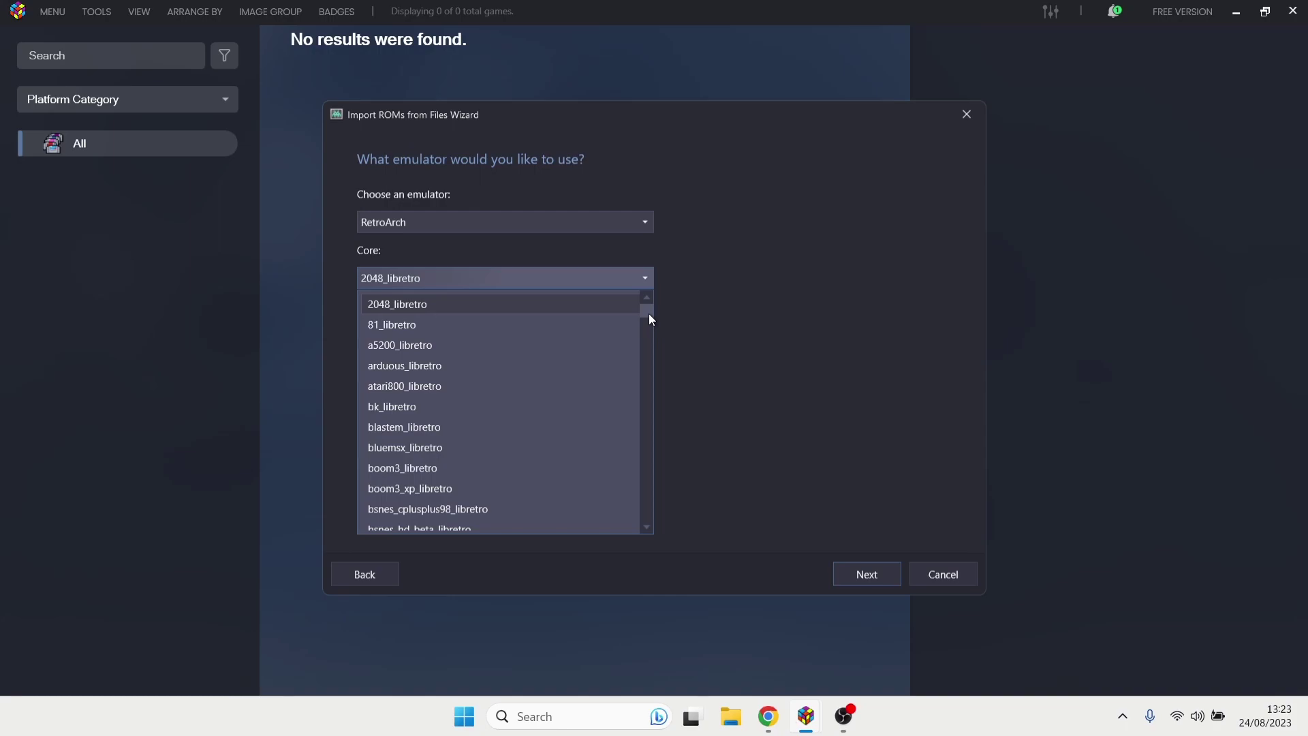
{"action": "left_click_drag", "start_coordinate": [649, 314], "coordinate": [650, 458]}
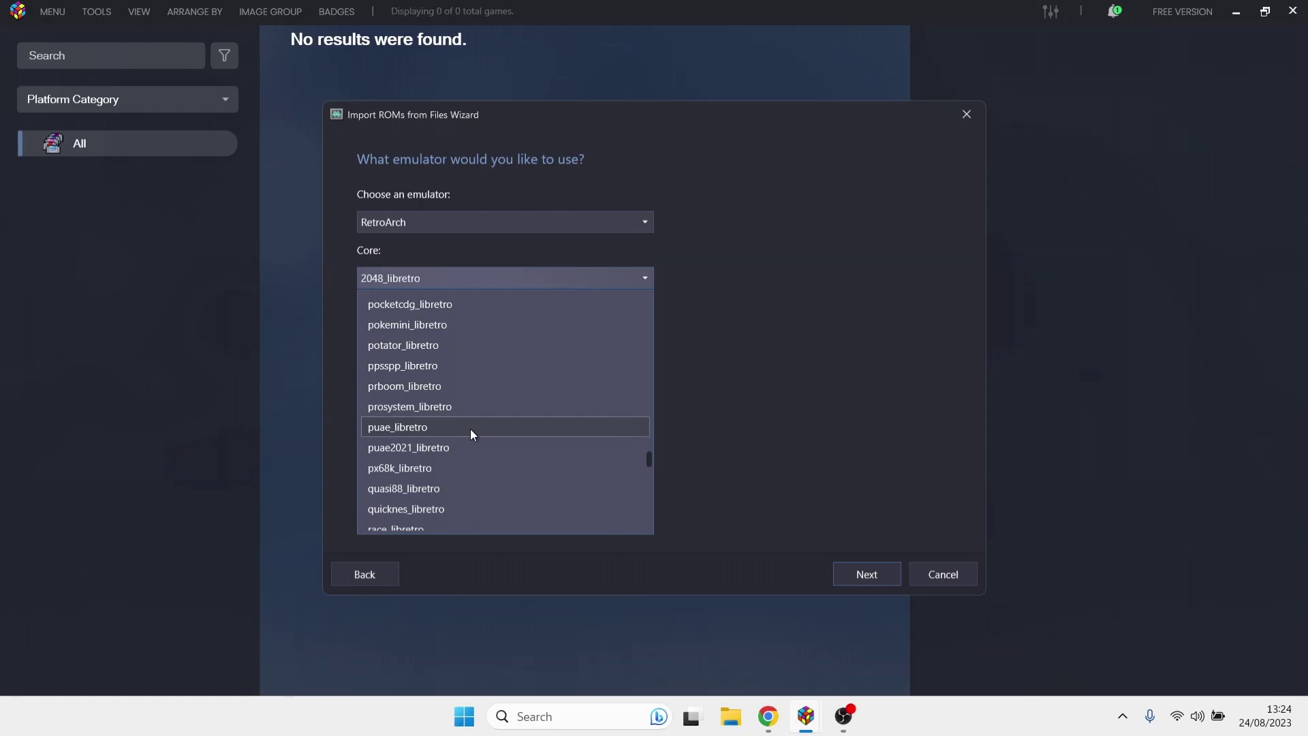
{"action": "left_click", "coordinate": [470, 428]}
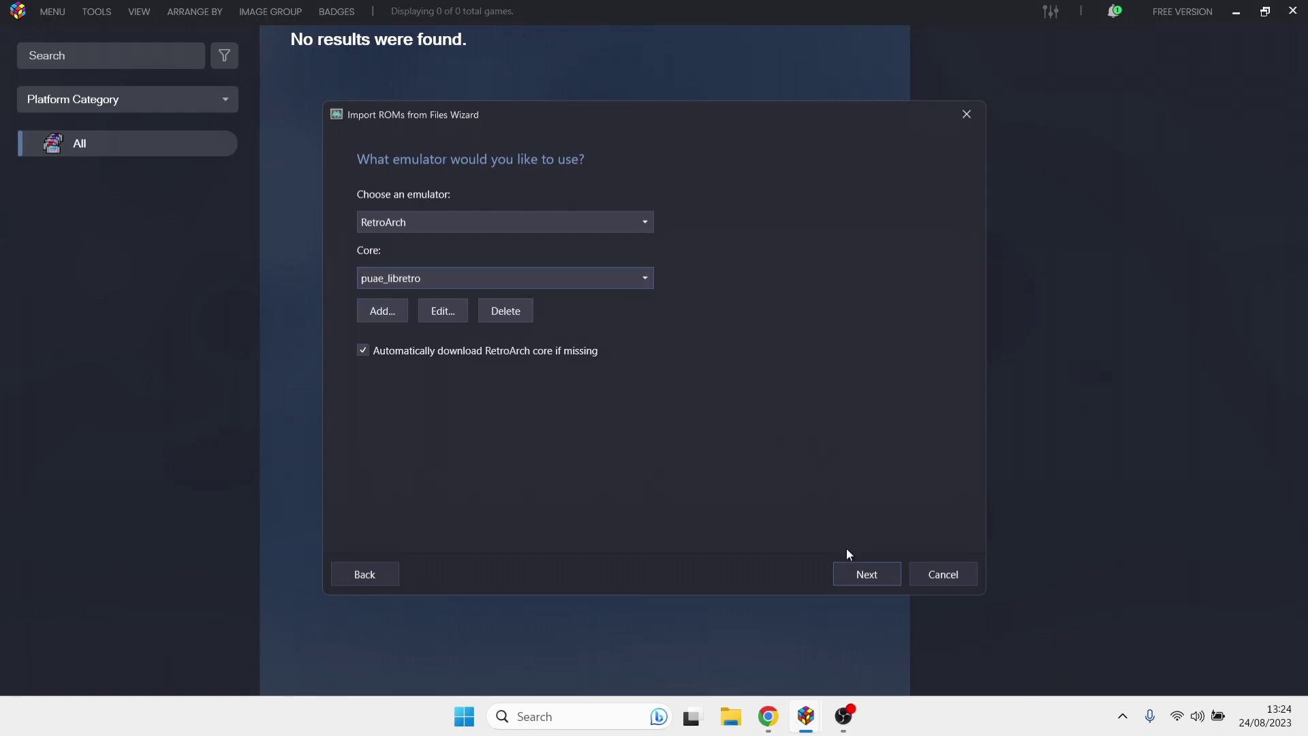
{"action": "left_click", "coordinate": [863, 574]}
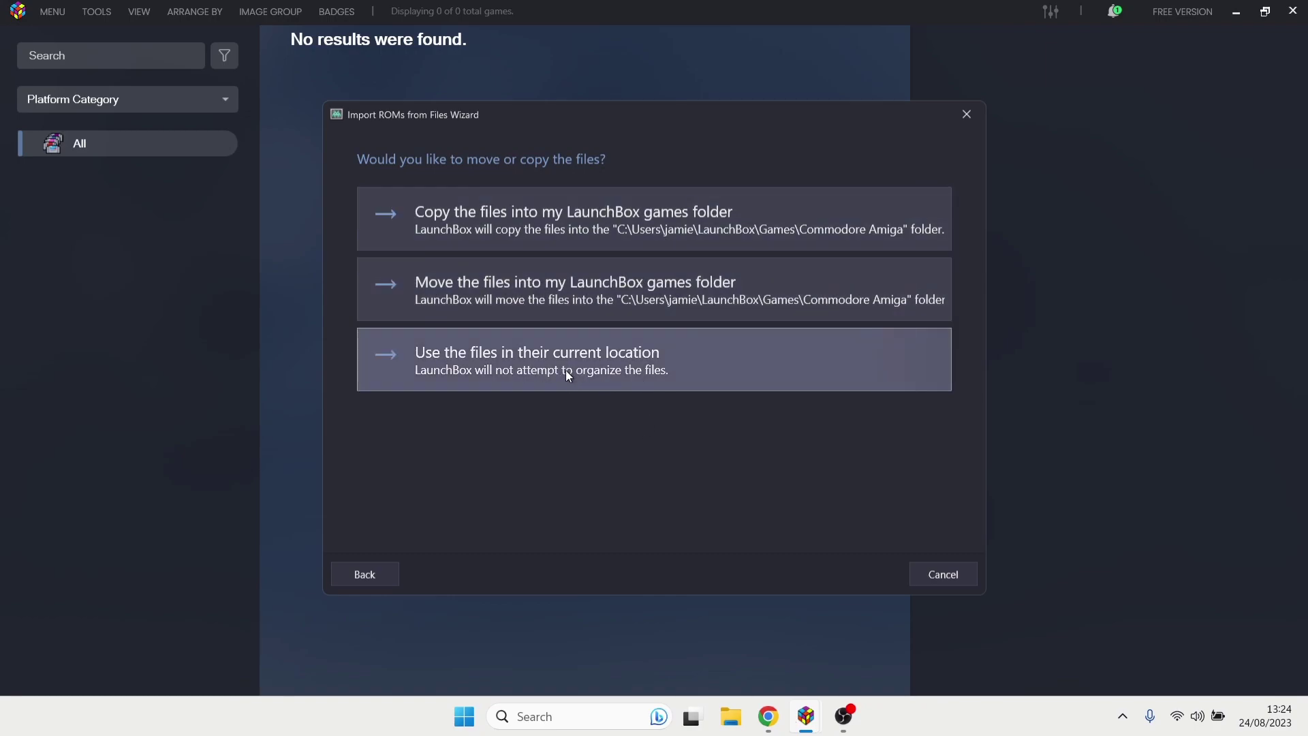
Use the game files in their current location, accepting the default metadata search and image download settings.
{"action": "left_click", "coordinate": [604, 369]}
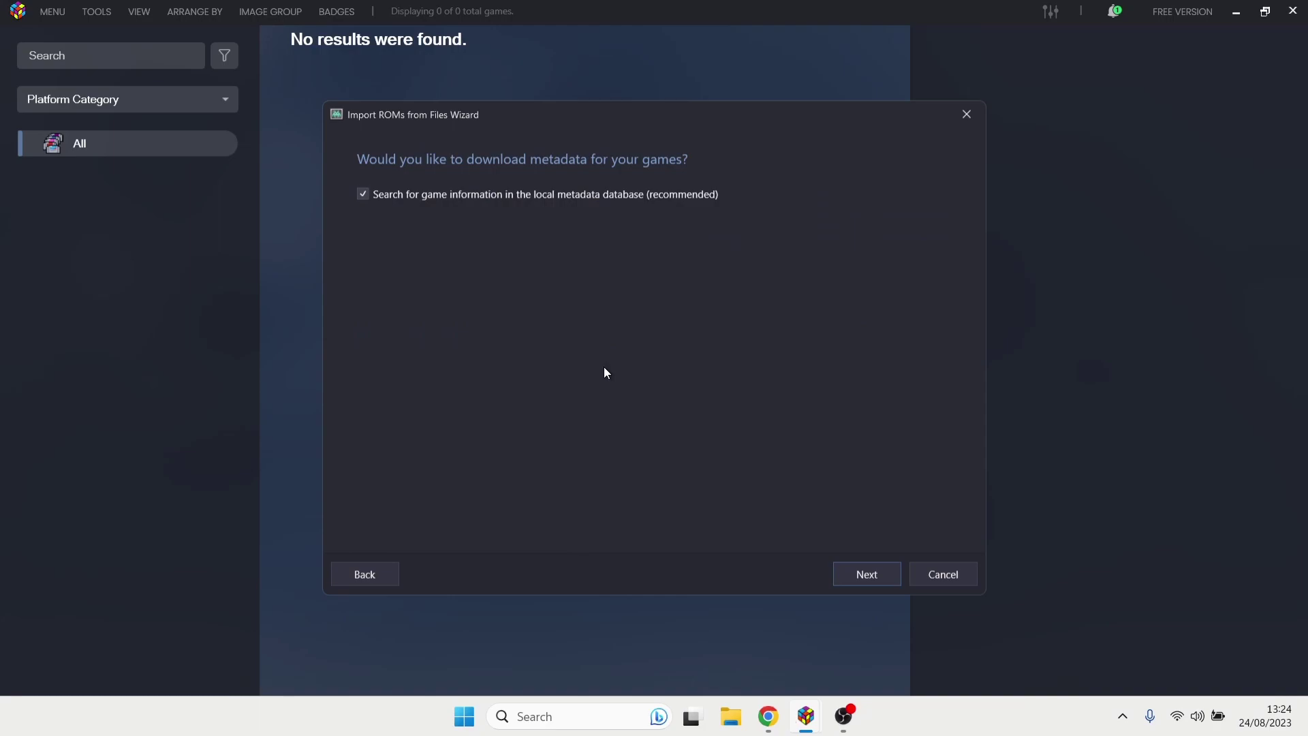
{"action": "left_click", "coordinate": [876, 576]}
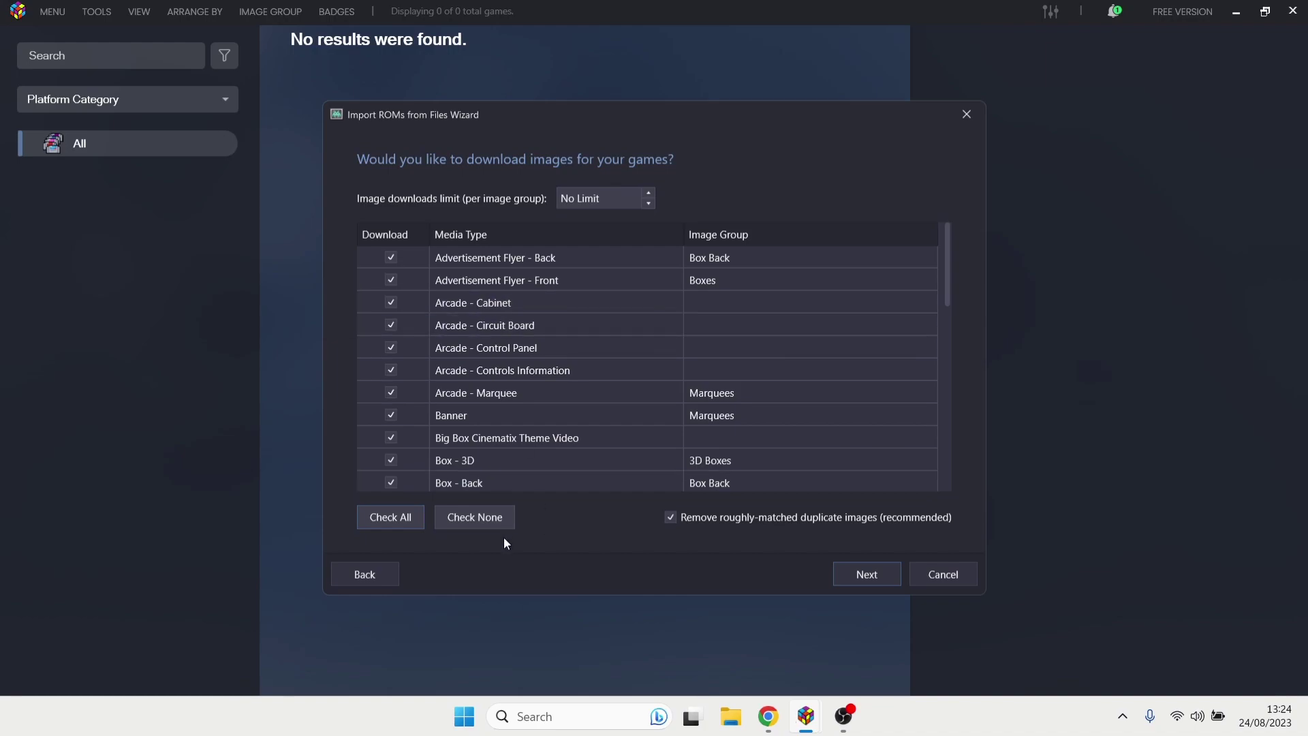
{"action": "left_click", "coordinate": [858, 584]}
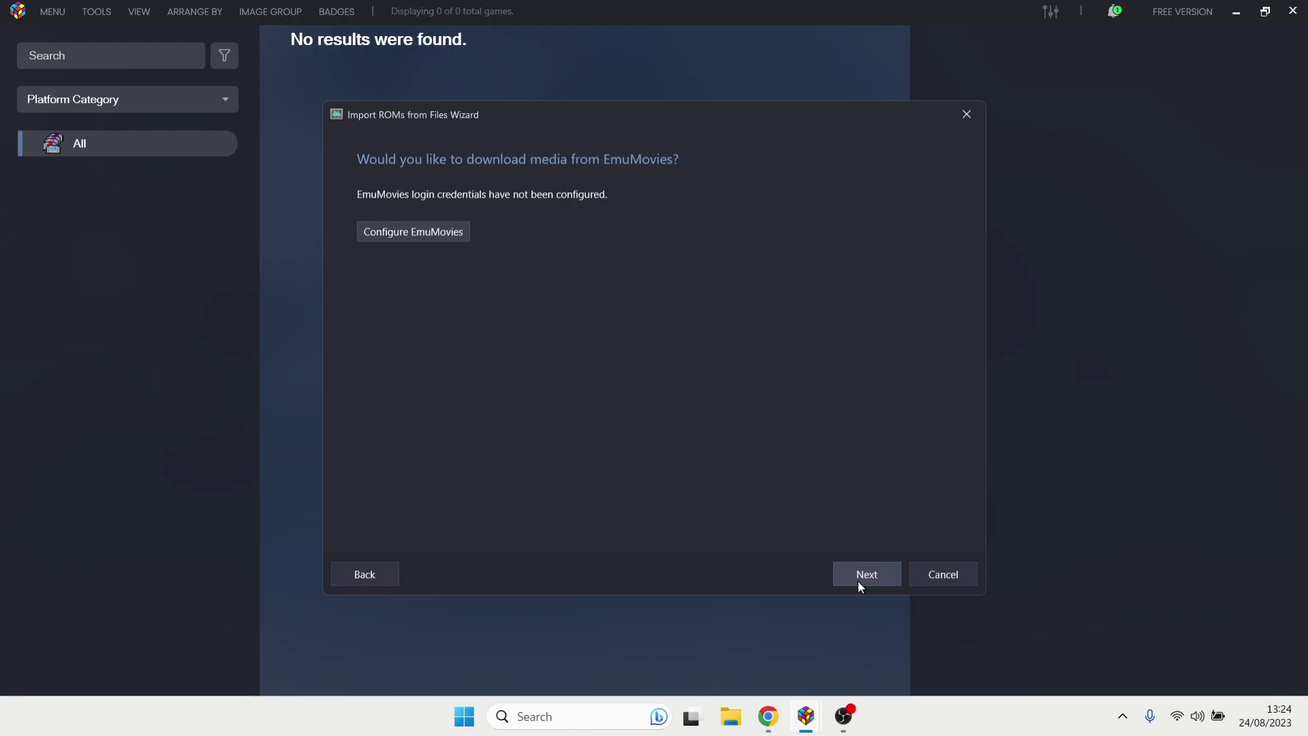
View the EmuMovies login configuration and close it with the credentials left blank.
{"action": "left_click", "coordinate": [433, 232]}
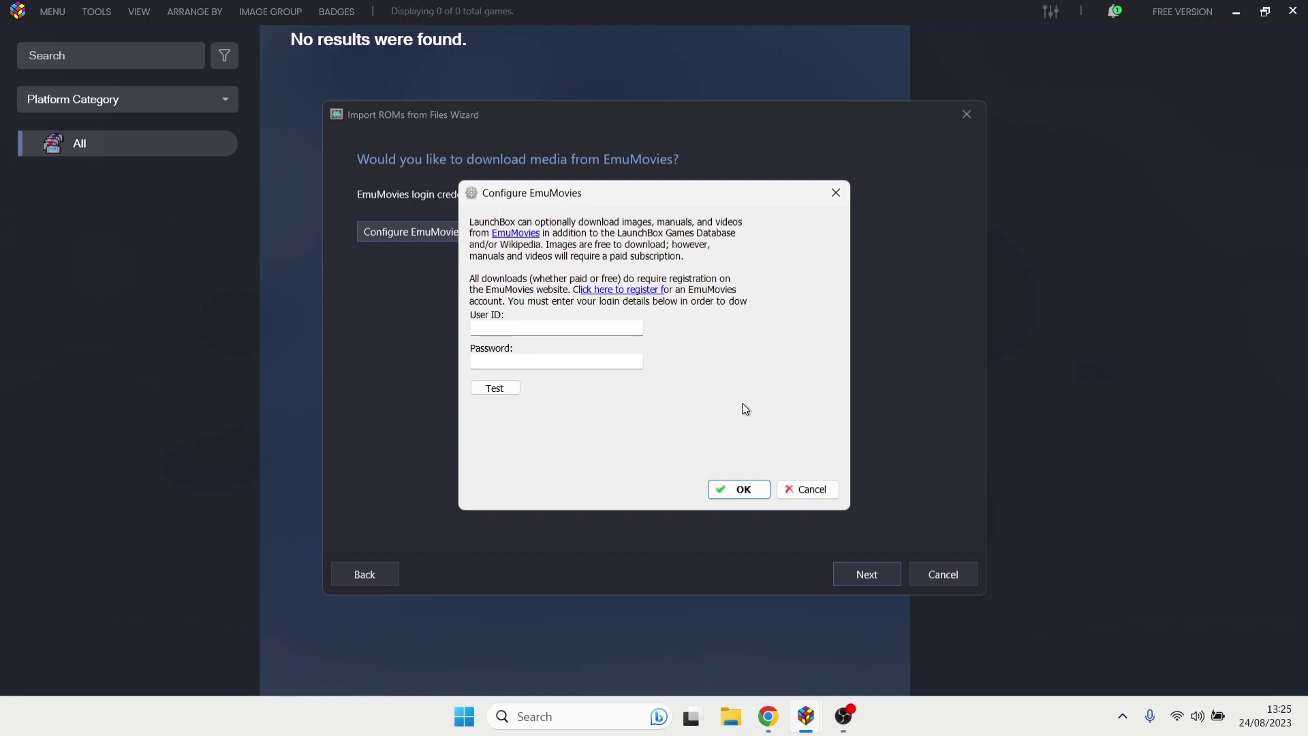
{"action": "left_click", "coordinate": [560, 329]}
{"action": "left_click", "coordinate": [751, 490]}
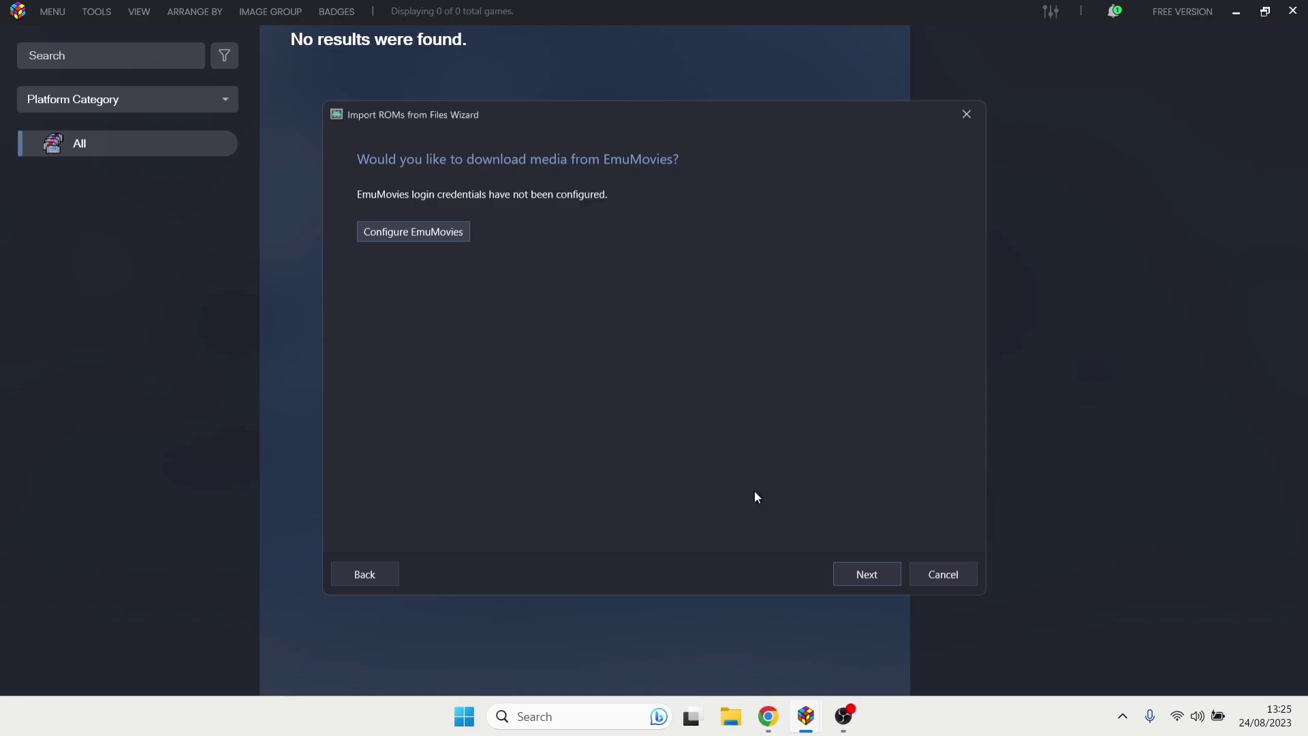
Skip the EmuMovies media and bezel downloads, keep the default custom options and finish importing the listed games.
{"action": "left_click", "coordinate": [862, 577]}
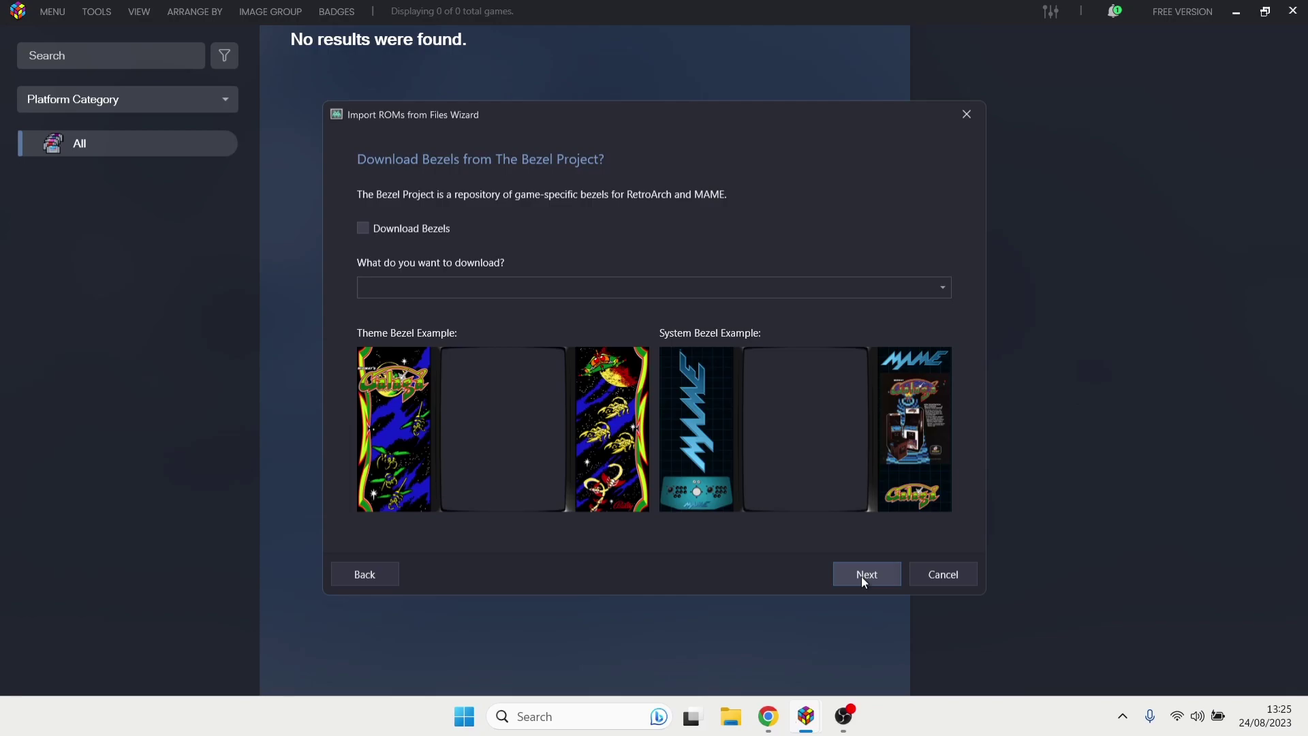
{"action": "left_click", "coordinate": [862, 577]}
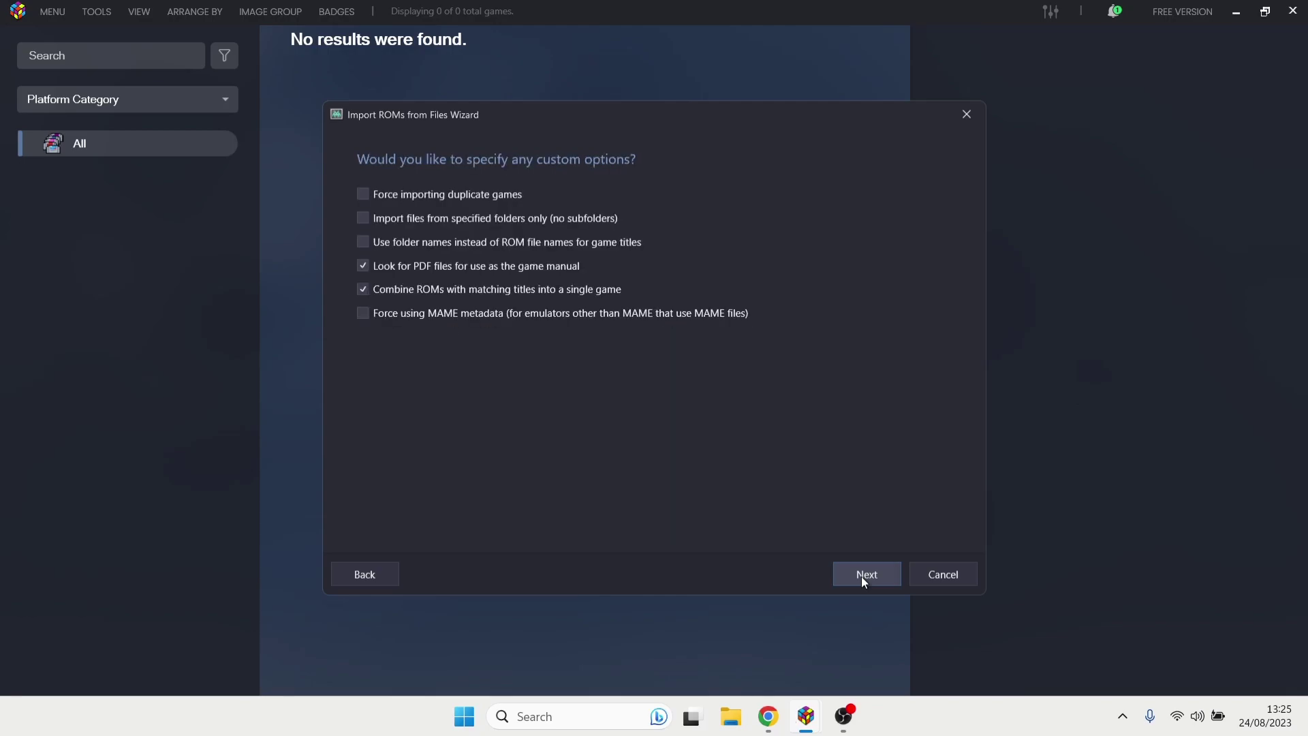
{"action": "left_click", "coordinate": [862, 577]}
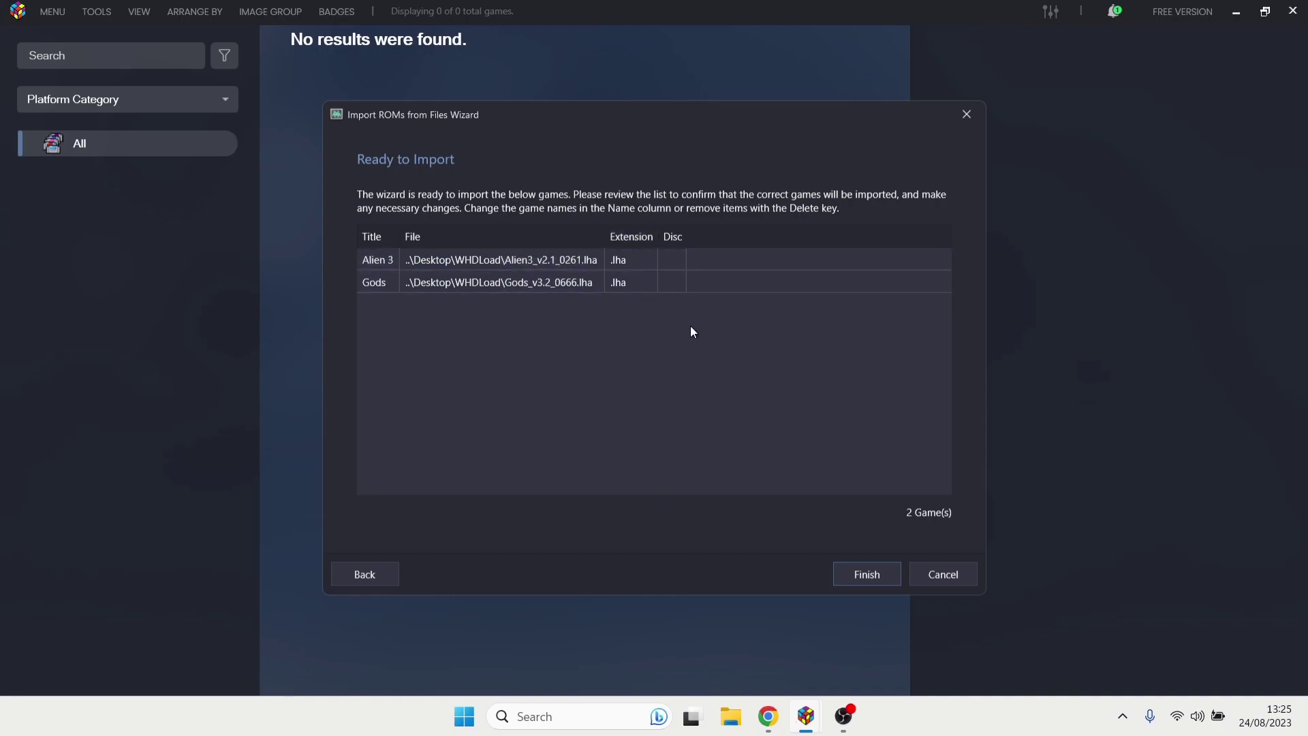
{"action": "left_click", "coordinate": [866, 574]}
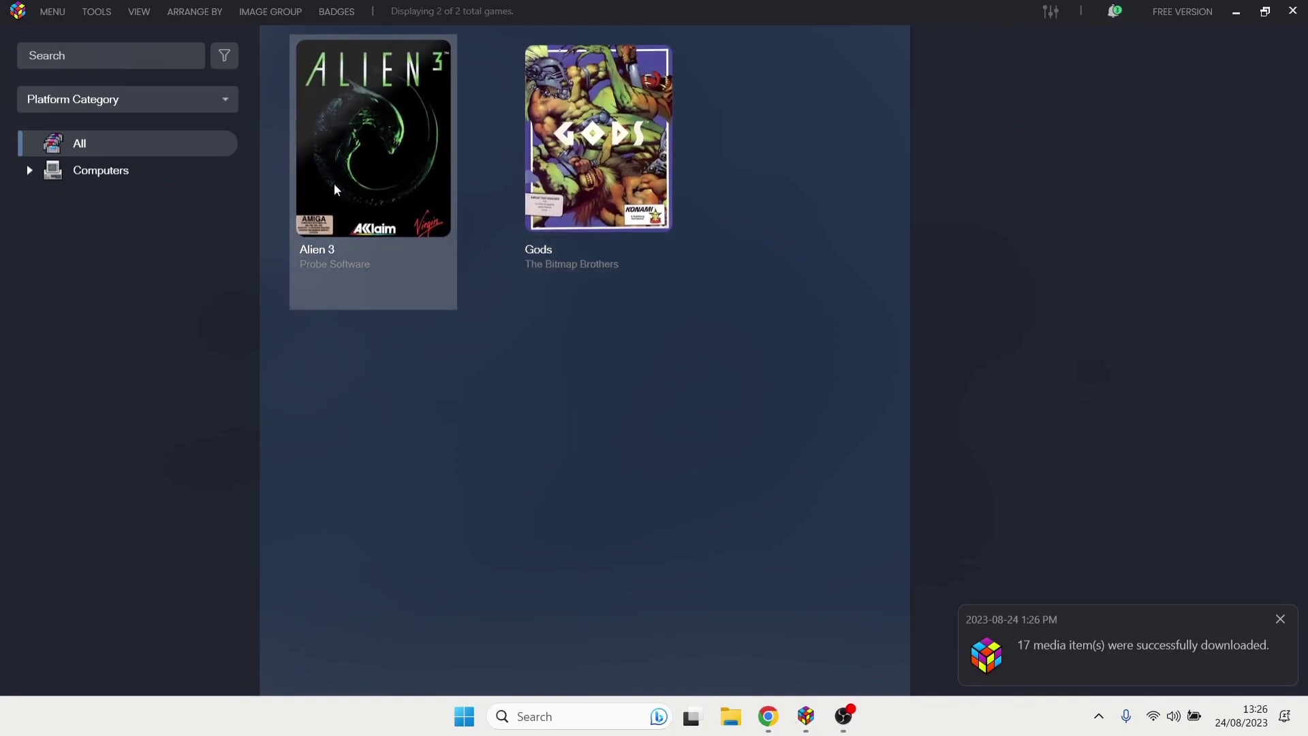
Switch the game library's image group to 3D Boxes.
{"action": "left_click", "coordinate": [139, 12]}
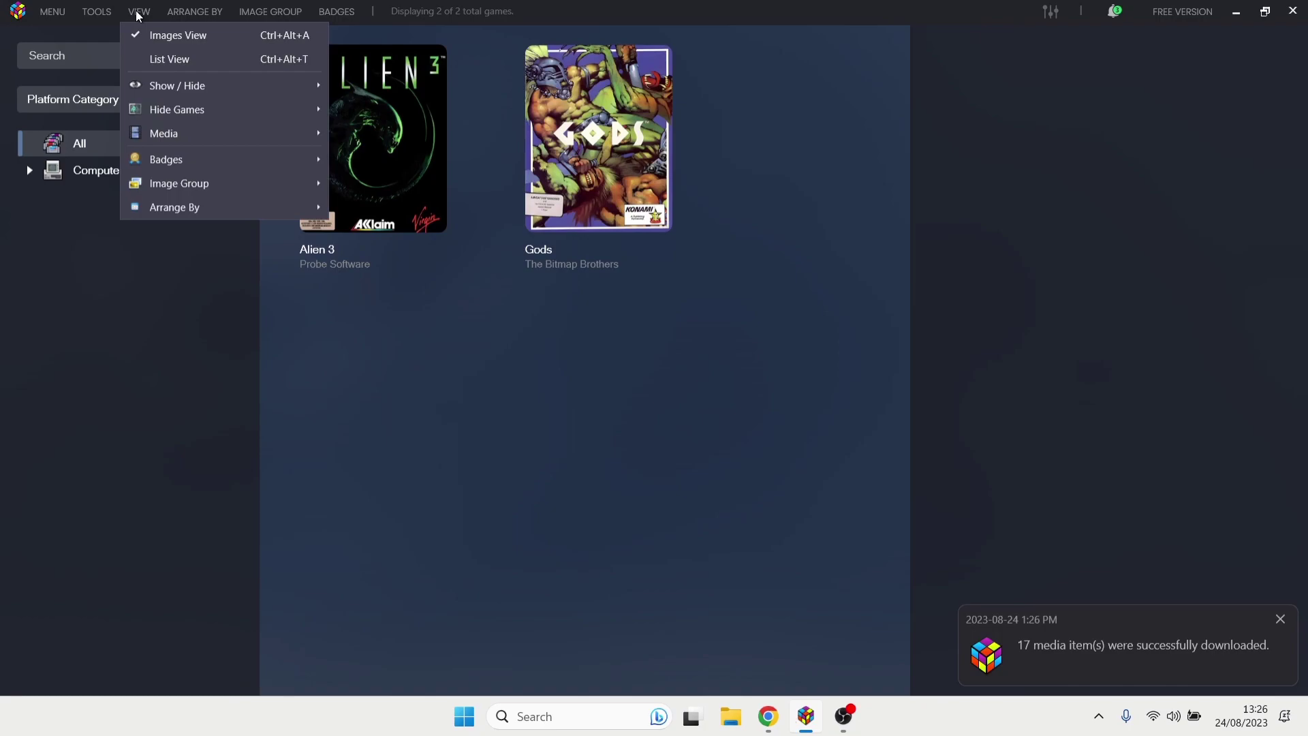
{"action": "mouse_move", "coordinate": [205, 194]}
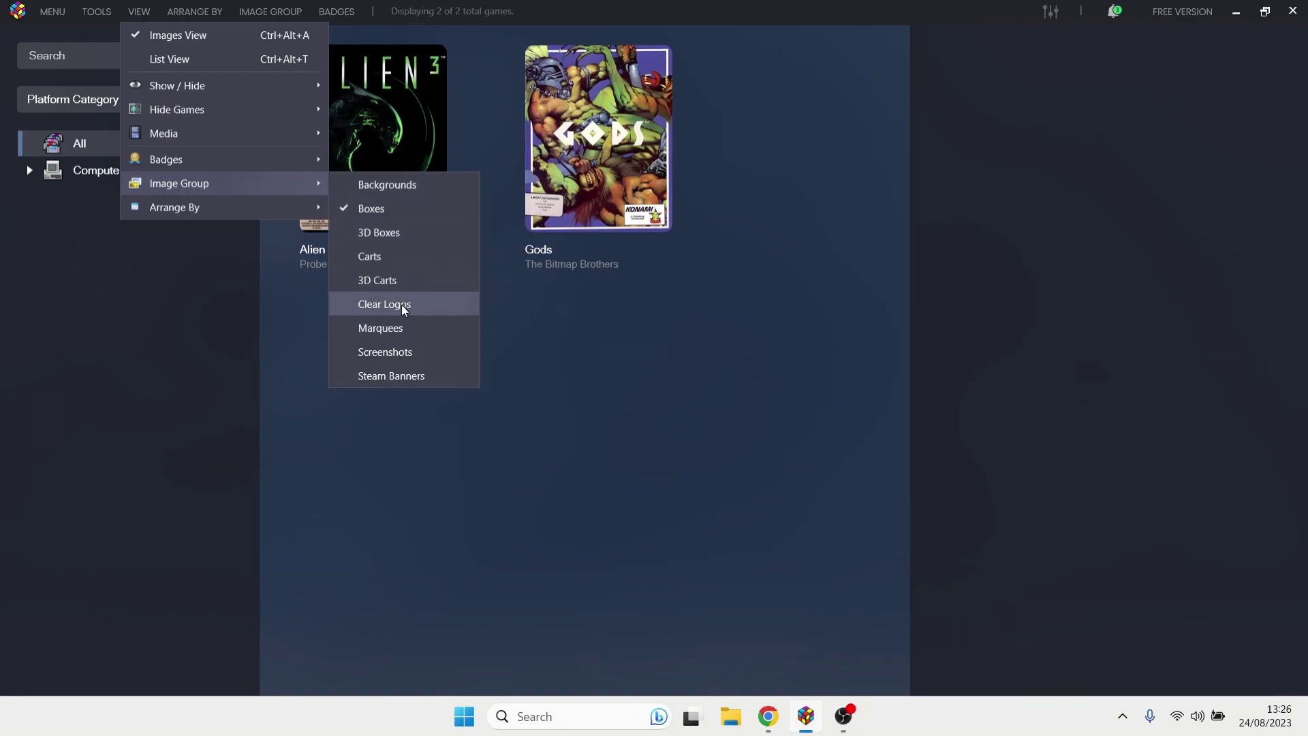
{"action": "left_click", "coordinate": [412, 237]}
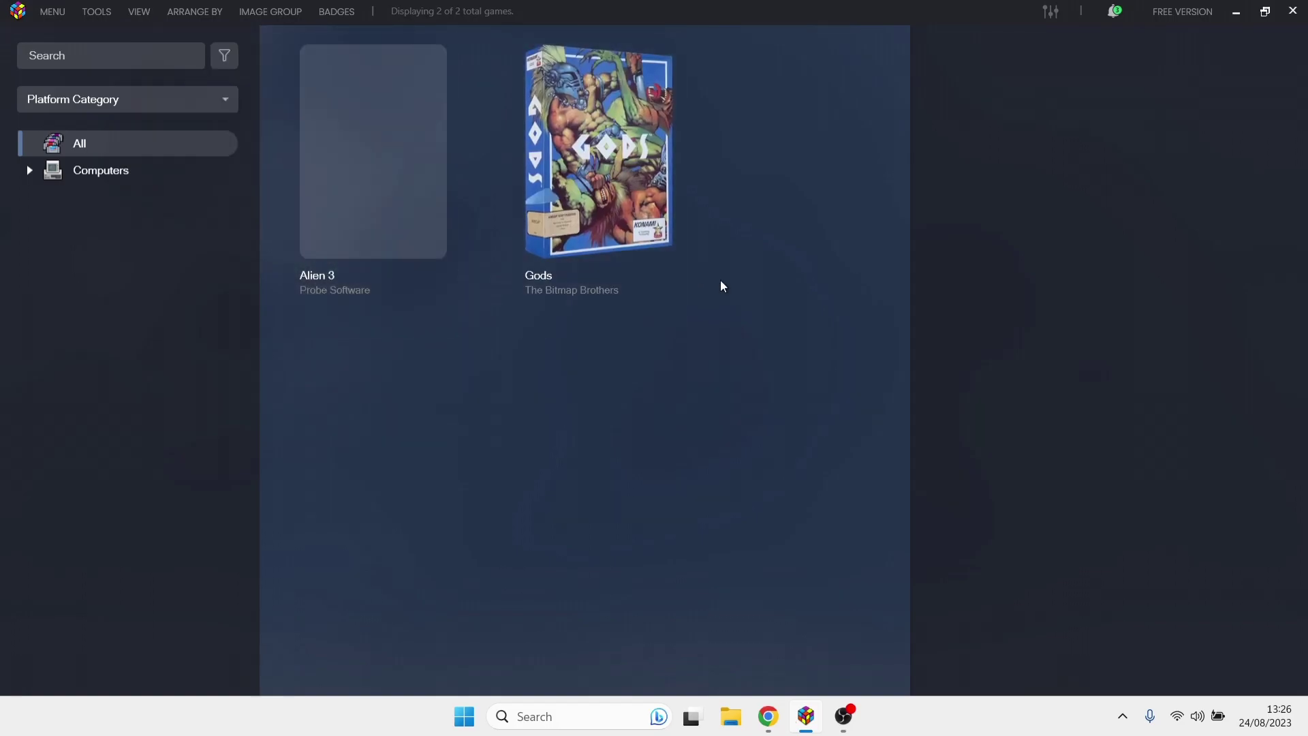
Show the details of Alien 3 in the library, and launch Gods.
{"action": "left_click", "coordinate": [642, 202]}
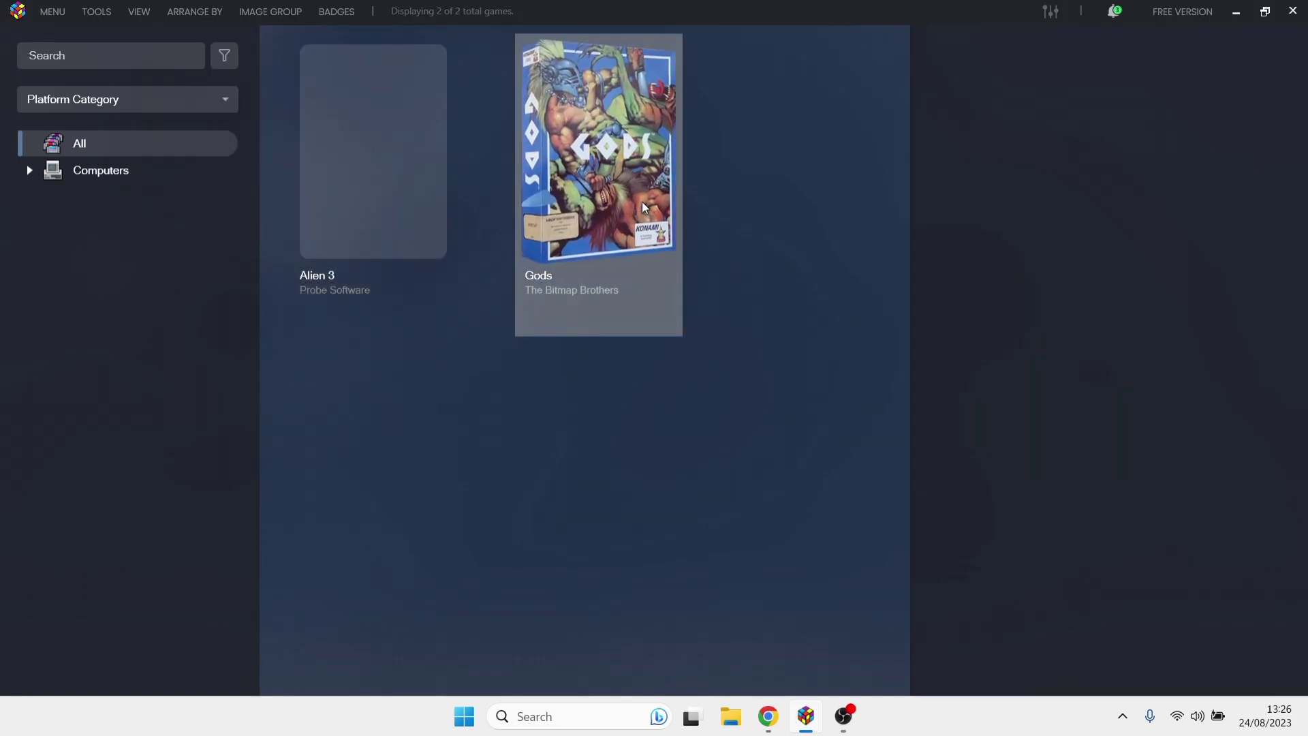
{"action": "left_click", "coordinate": [373, 205]}
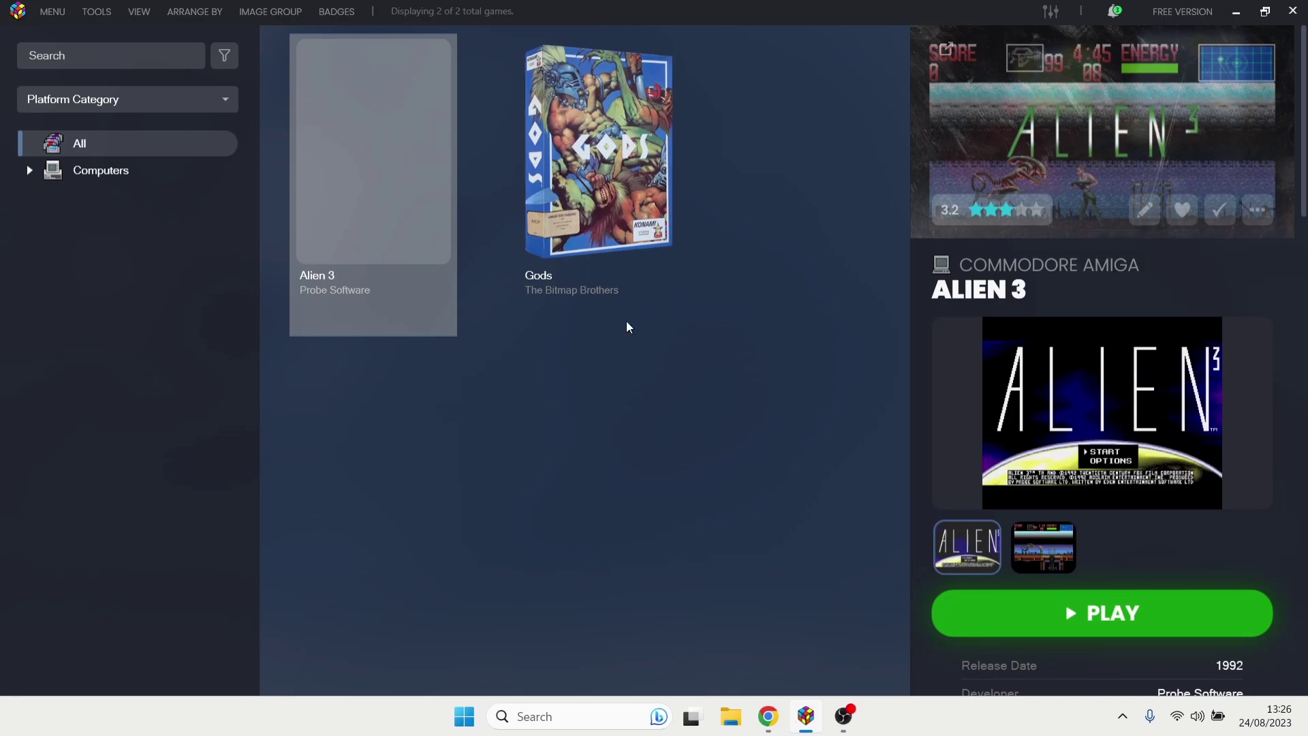
{"action": "left_click", "coordinate": [611, 171]}
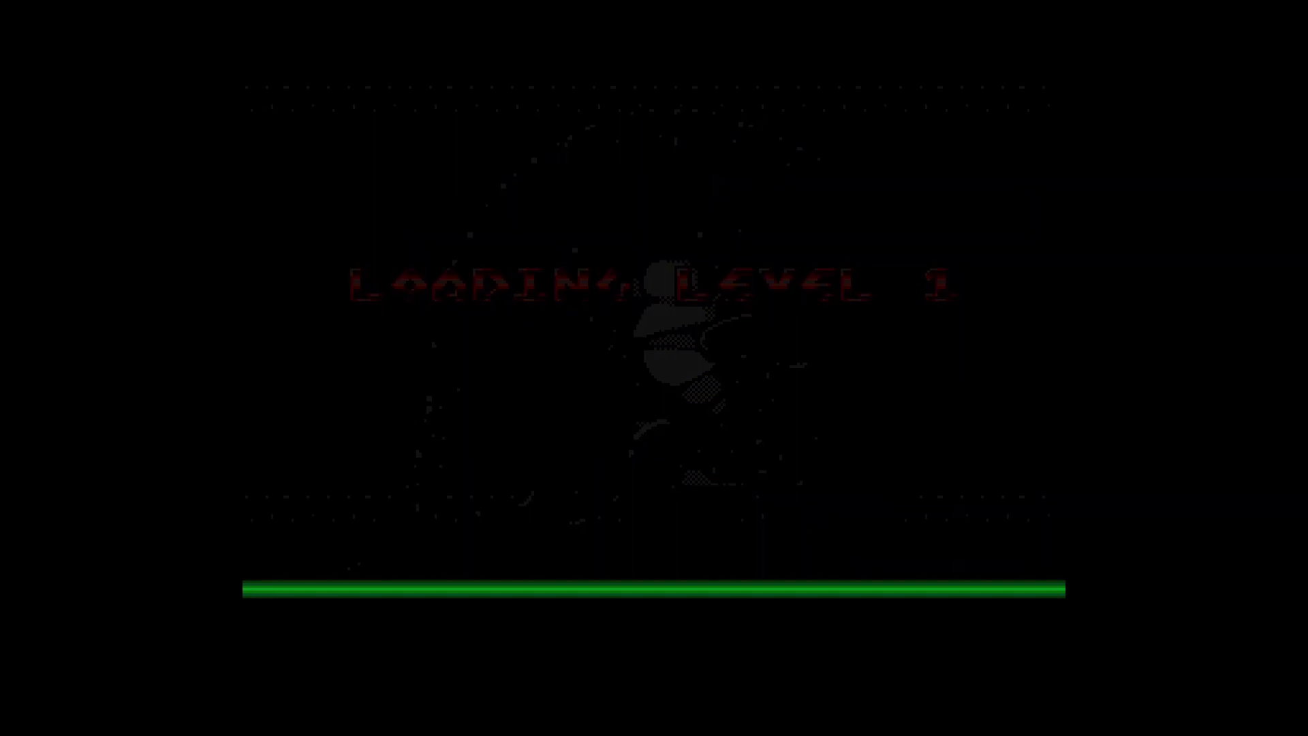
{"action": "key", "text": "Right"}
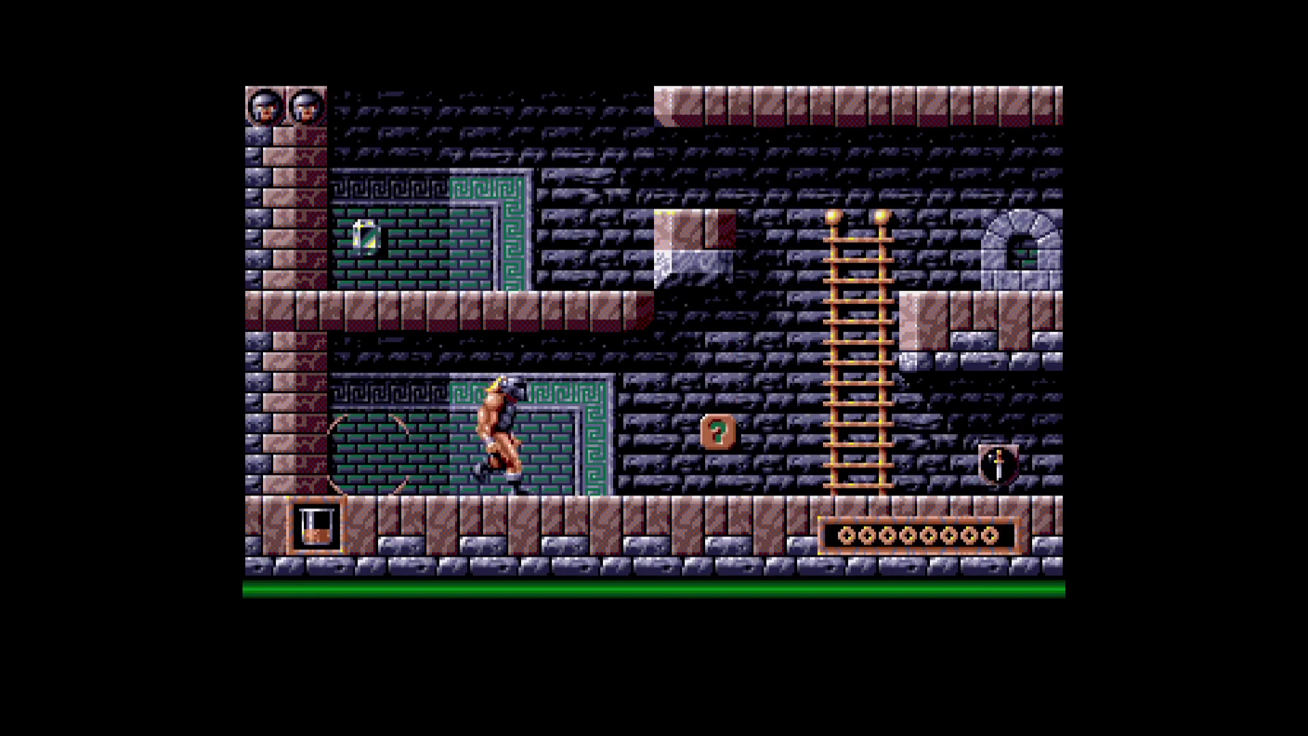
{"action": "key", "text": "Right"}
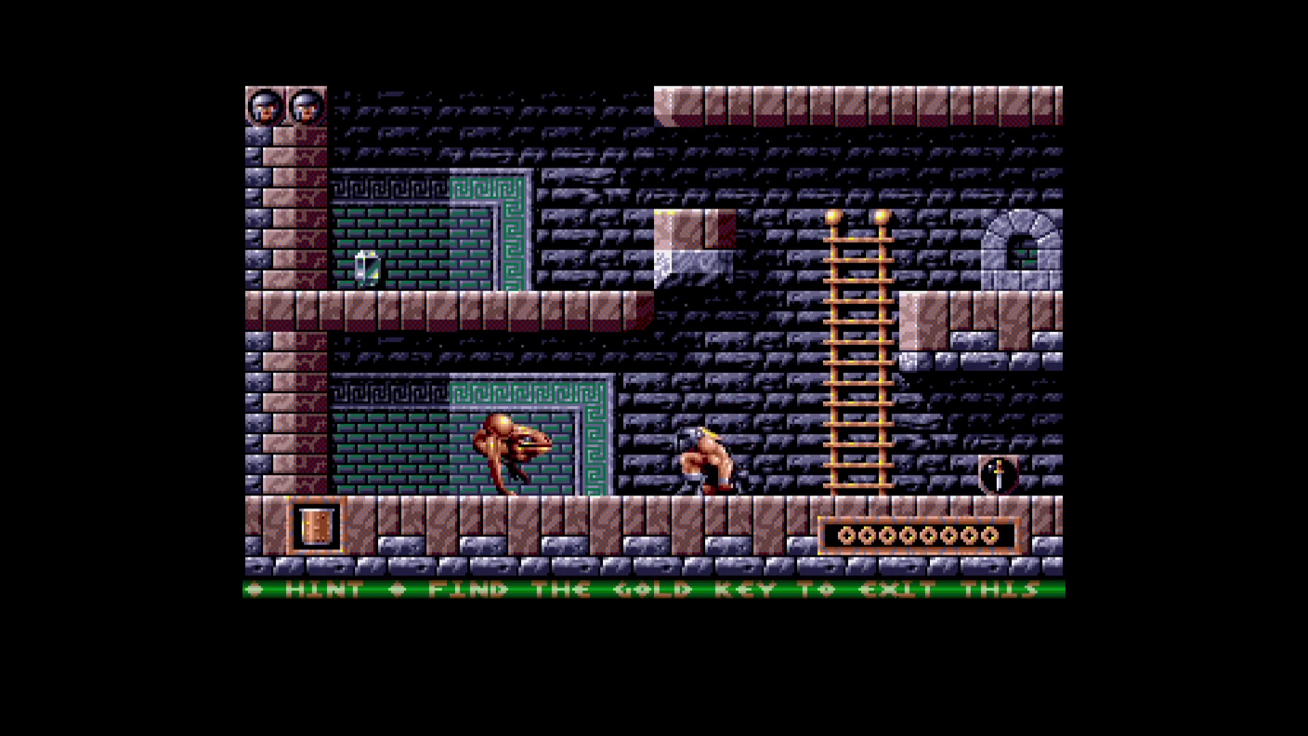
{"action": "key", "text": "Right"}
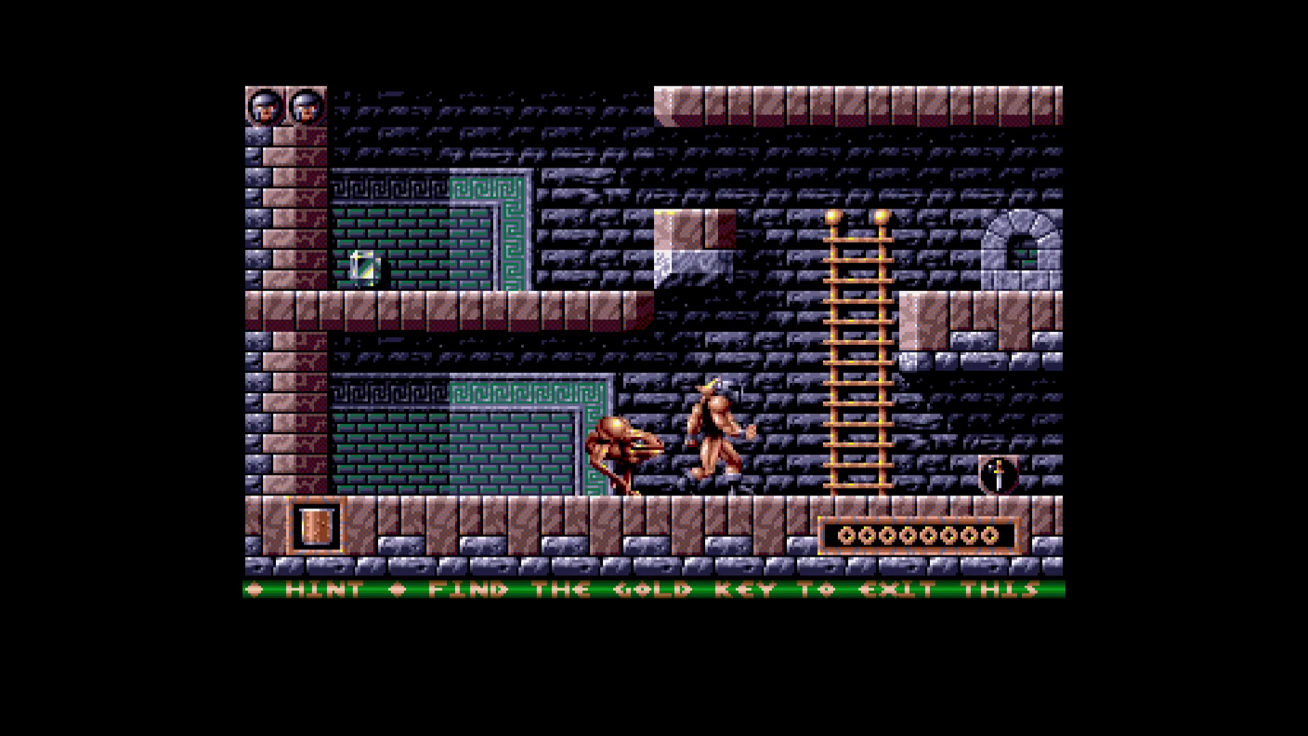
{"action": "key", "text": "Right"}
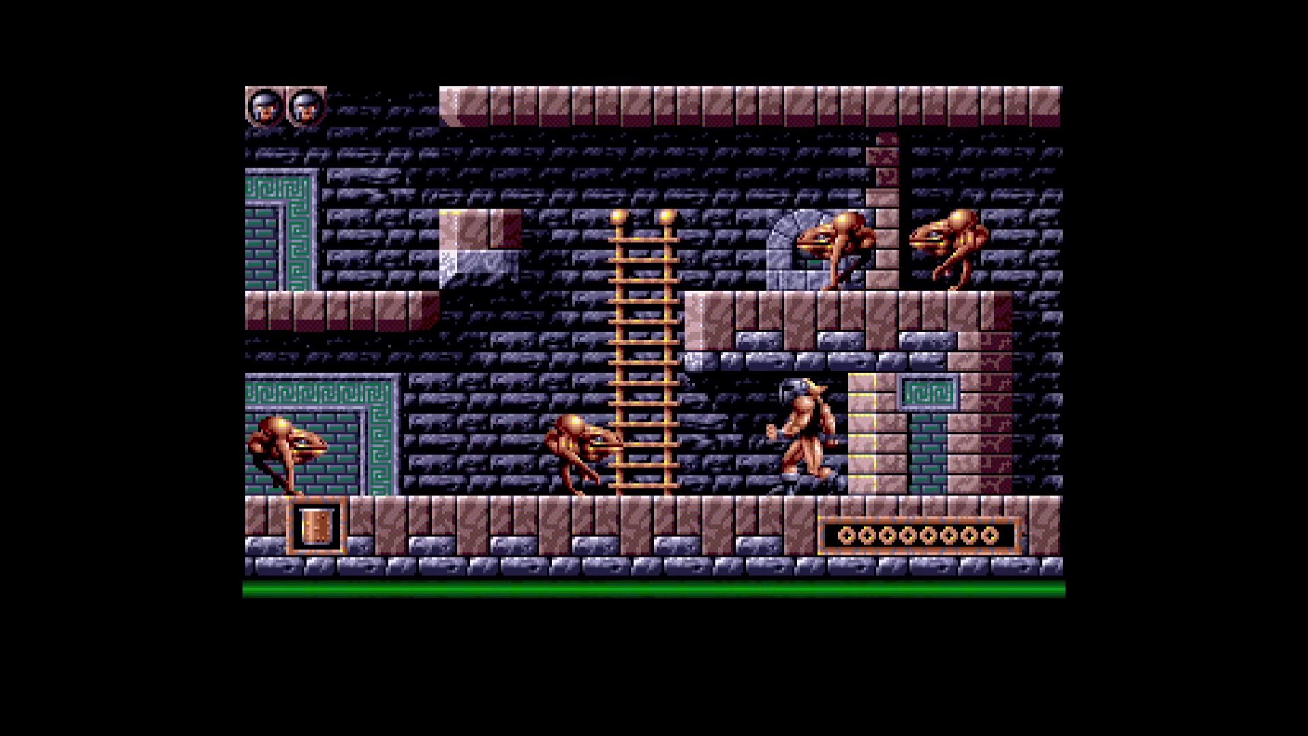
{"action": "key", "text": "Left"}
{"action": "key", "text": "ctrl"}
{"action": "key", "text": "Left"}
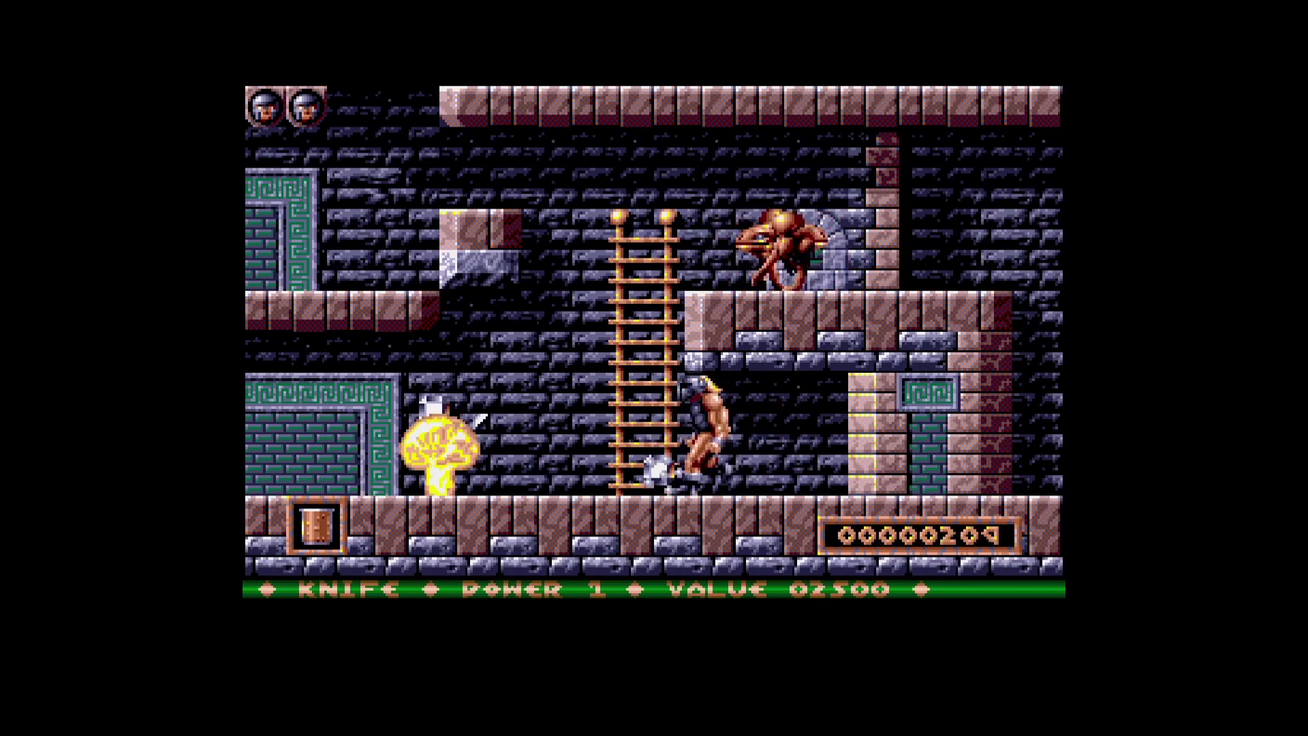
{"action": "key", "text": "Up"}
{"action": "key", "text": "Up"}
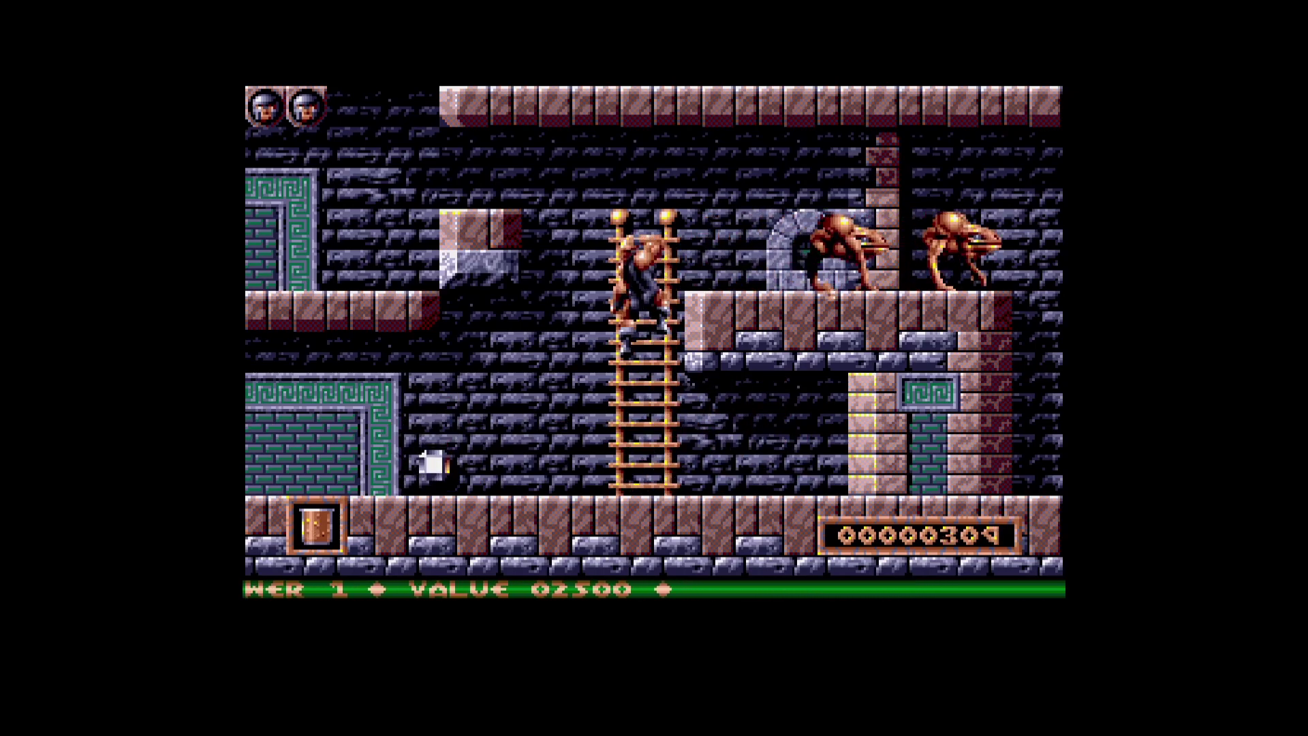
{"action": "key", "text": "Right"}
{"action": "key", "text": "Right"}
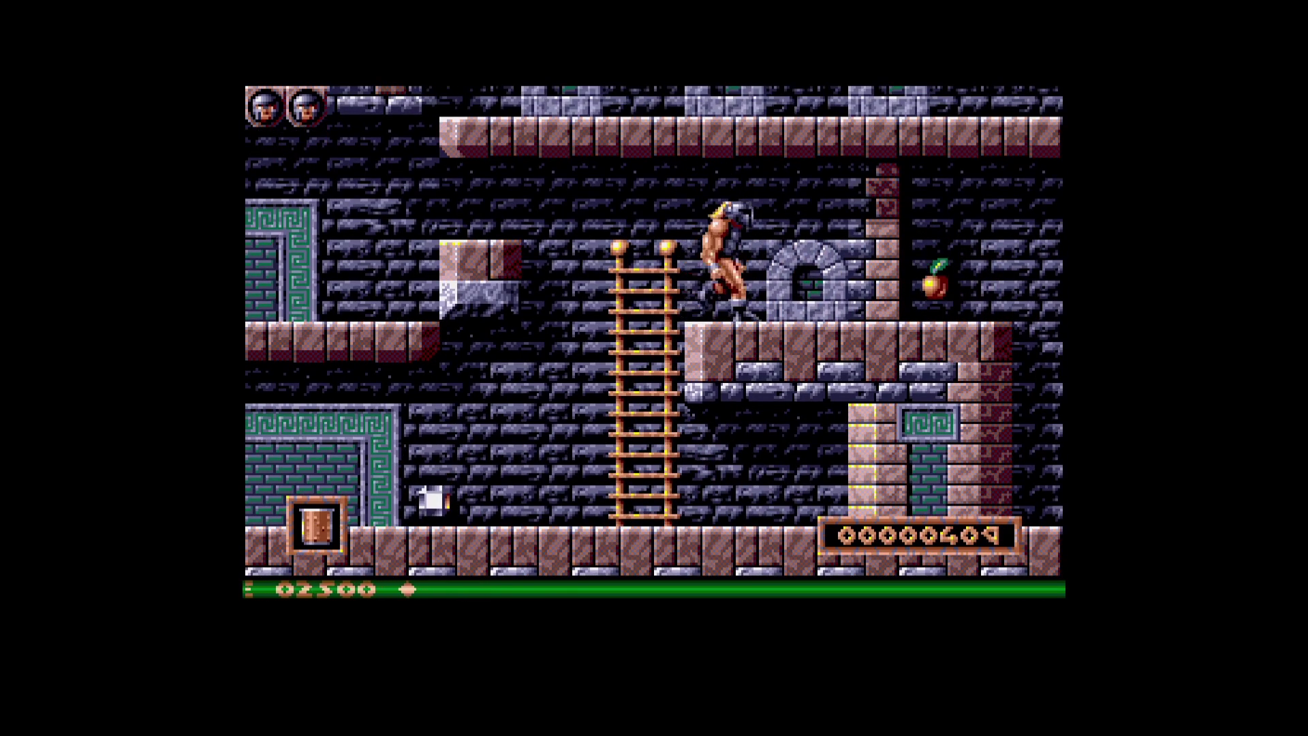
{"action": "key", "text": "Right"}
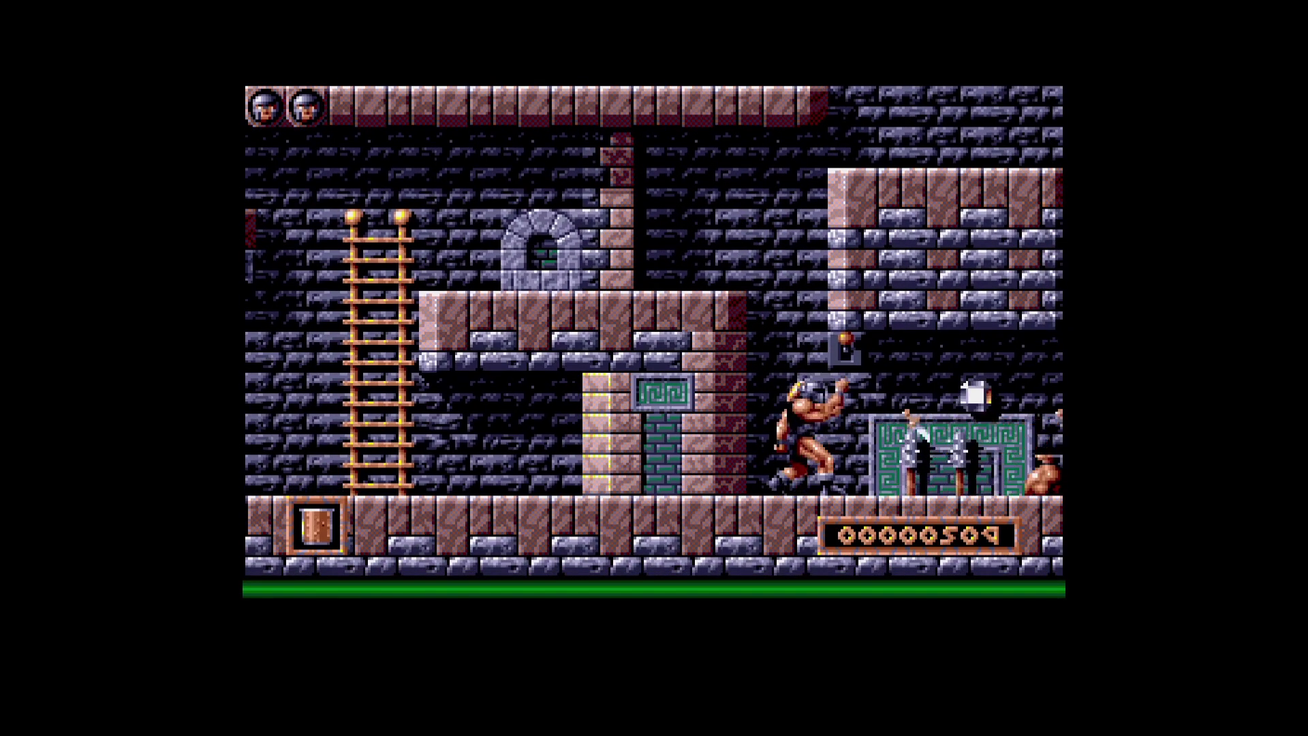
{"action": "key", "text": "Right"}
{"action": "key", "text": "Up"}
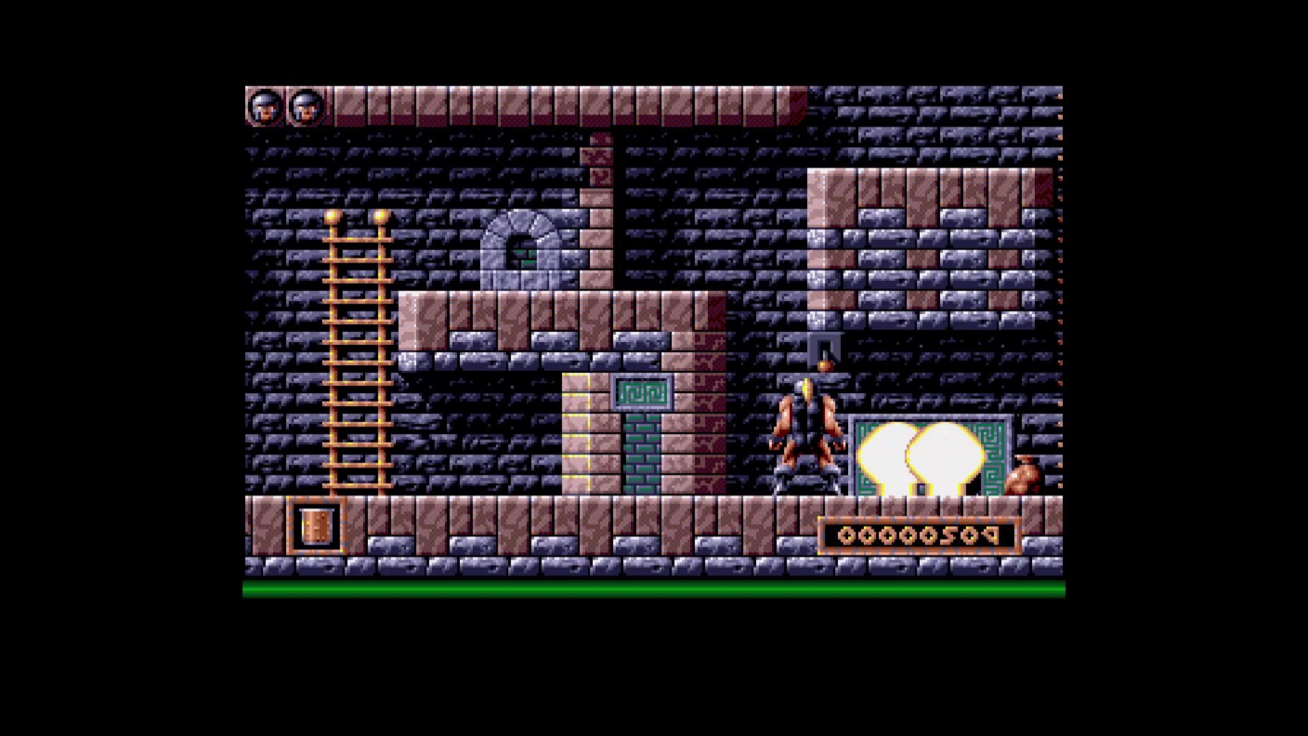
{"action": "key", "text": "Right"}
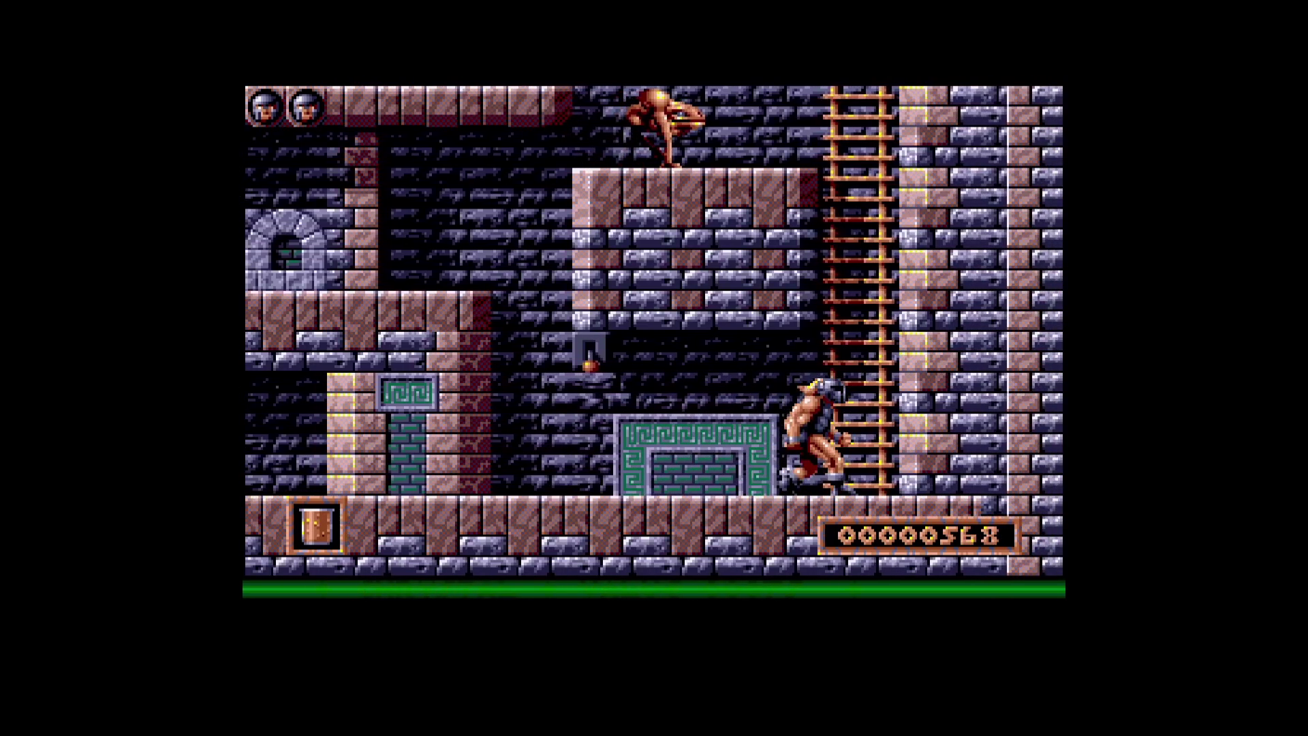
{"action": "key", "text": "Up"}
{"action": "key", "text": "Up"}
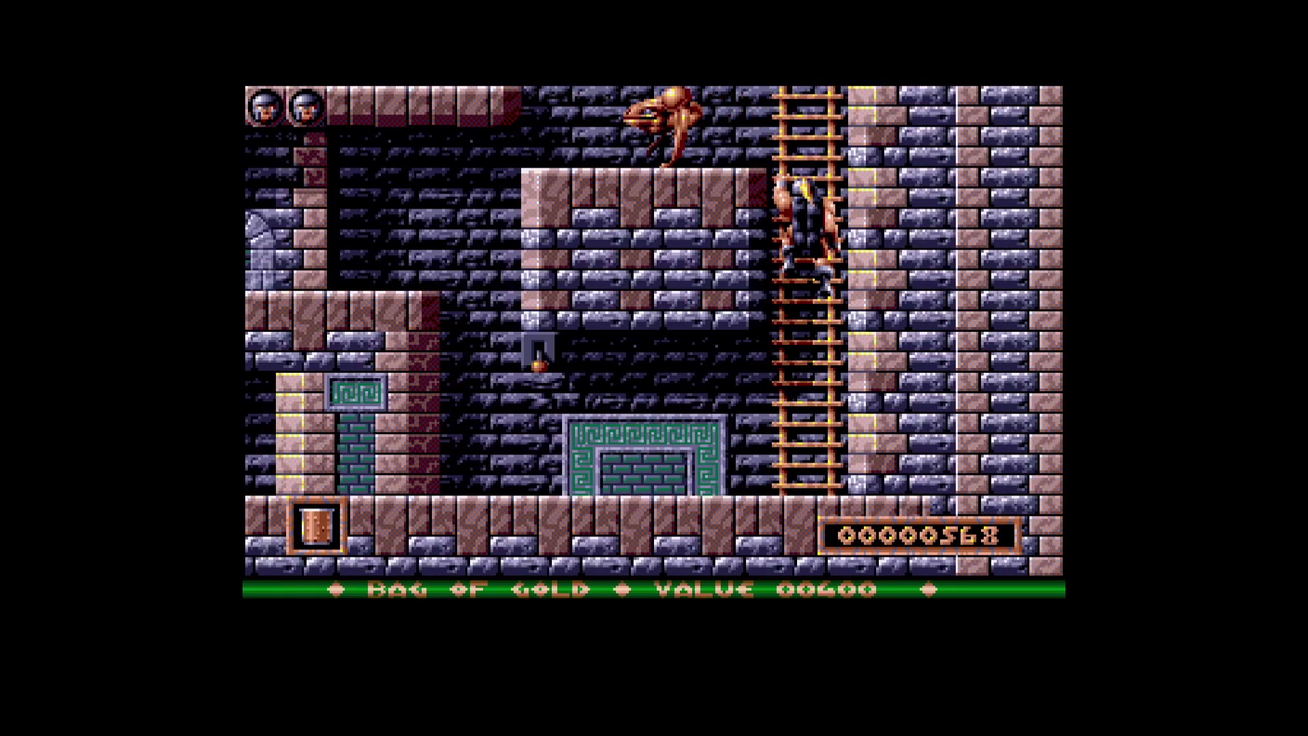
{"action": "key", "text": "Up"}
{"action": "key", "text": "Left"}
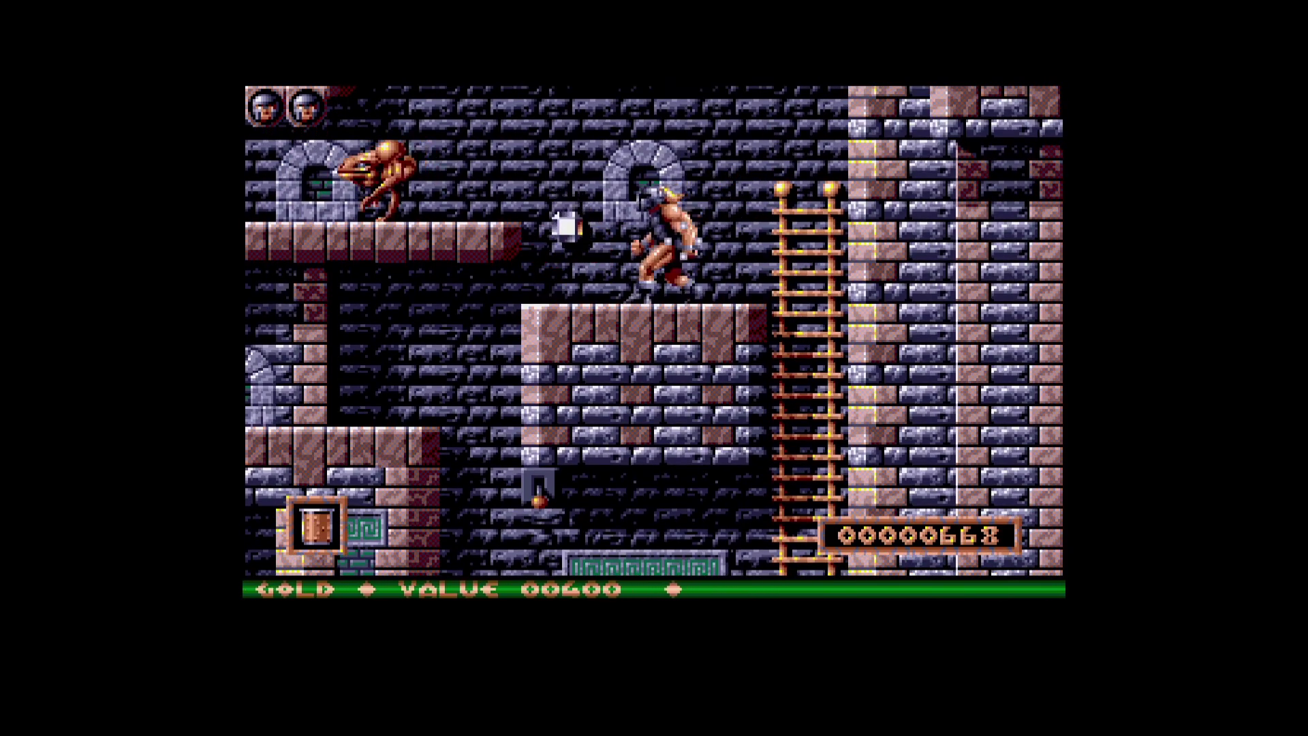
{"action": "key", "text": "Left"}
{"action": "key", "text": "Up"}
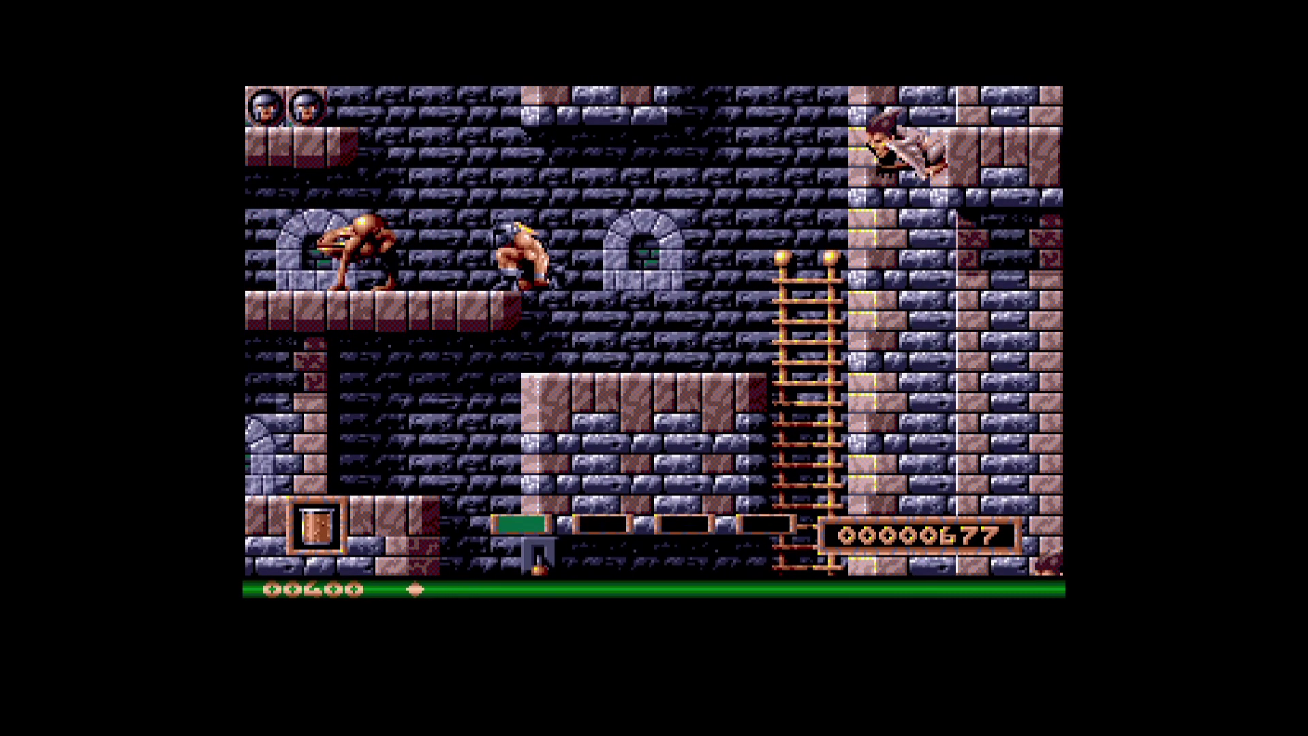
{"action": "key", "text": "Up"}
{"action": "key", "text": "ctrl"}
{"action": "key", "text": "Up"}
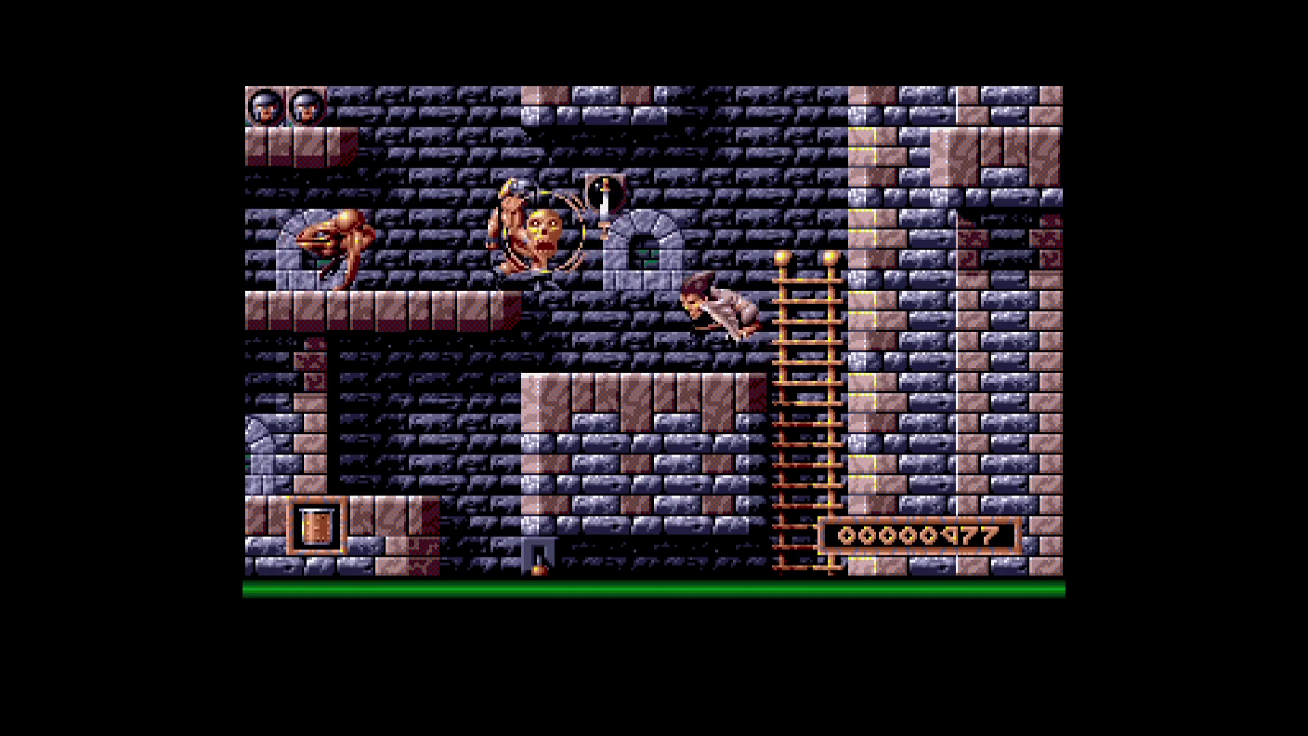
{"action": "key", "text": "ctrl"}
{"action": "key", "text": "Left"}
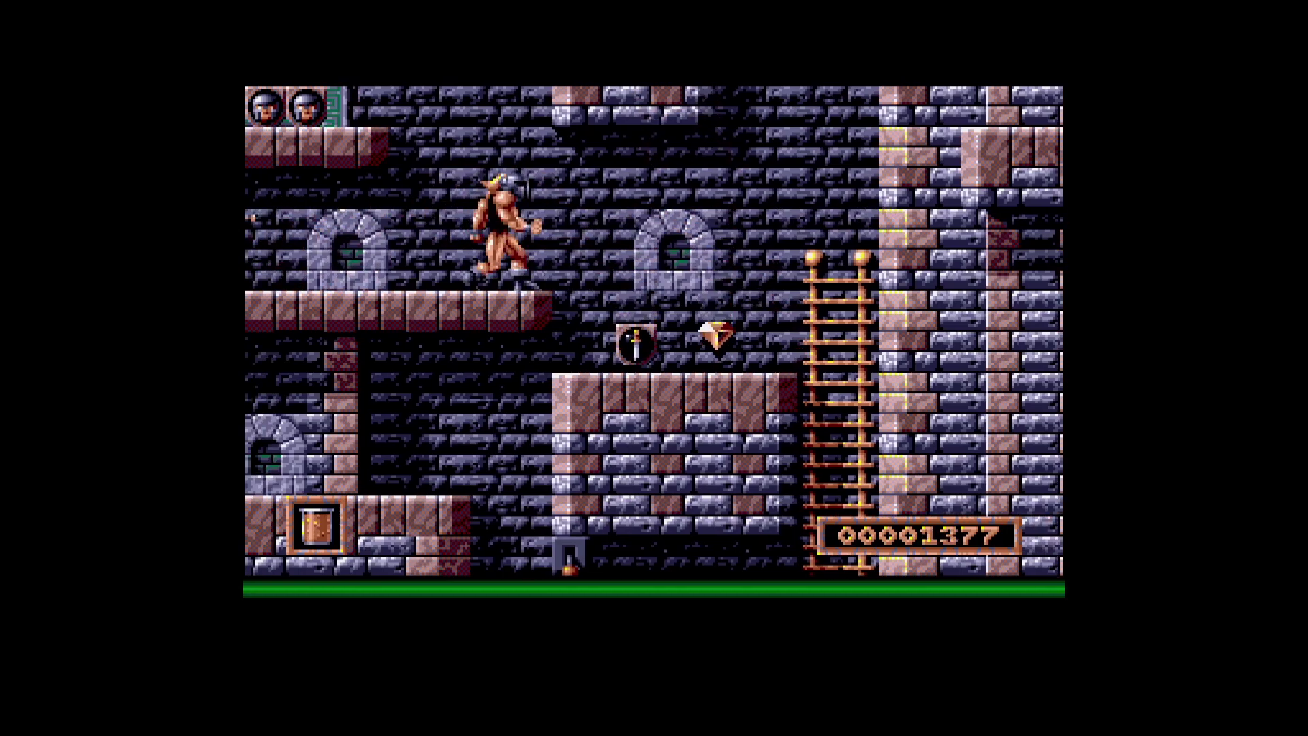
{"action": "key", "text": "Left"}
{"action": "key", "text": "ctrl"}
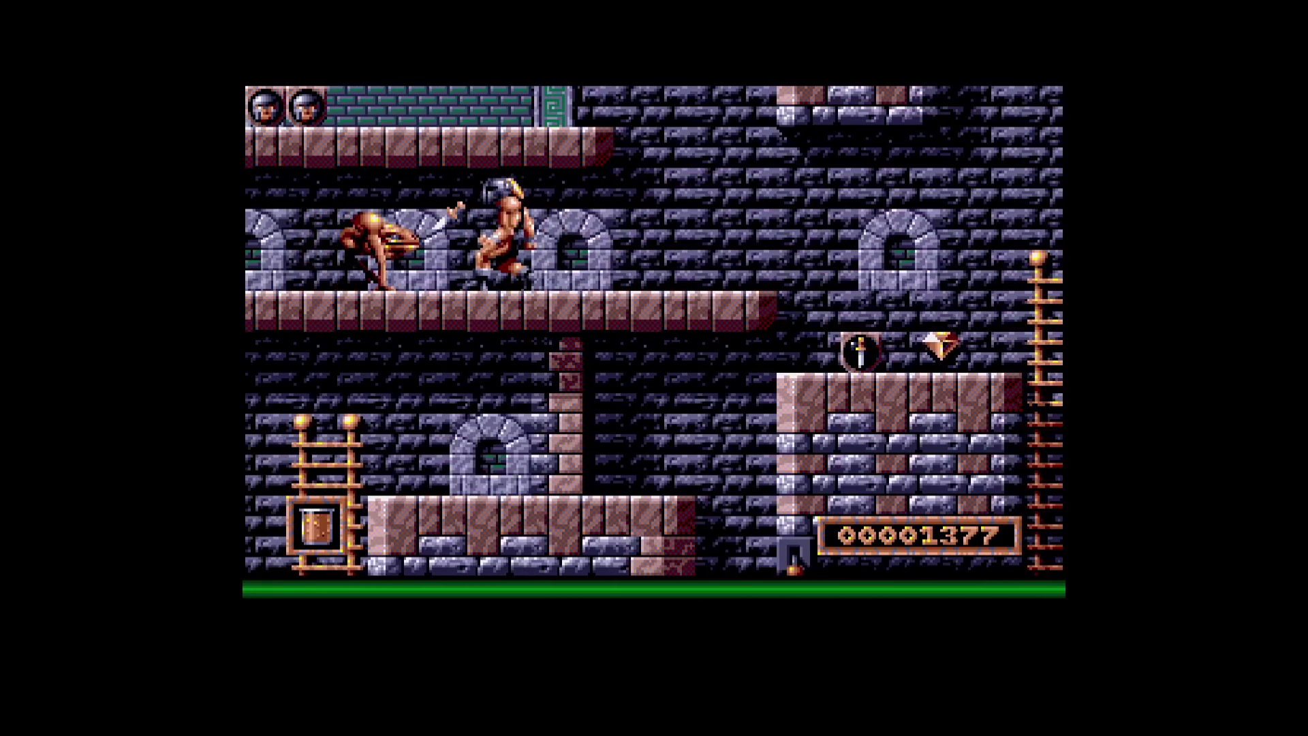
{"action": "key", "text": "Left"}
{"action": "key", "text": "ctrl"}
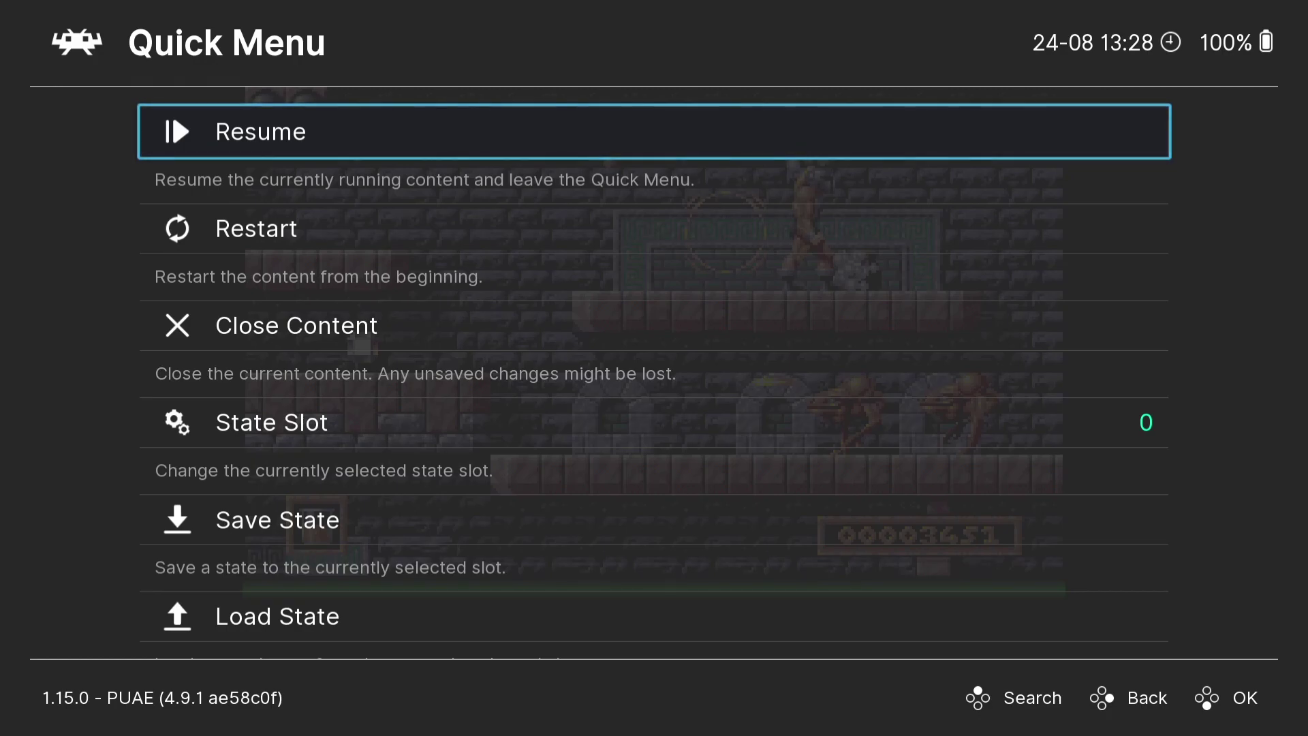
Open the video section of the core options for the running game.
{"action": "key", "text": "Down"}
{"action": "key", "text": "Down"}
{"action": "key", "text": "Down"}
{"action": "key", "text": "Down"}
{"action": "key", "text": "Down"}
{"action": "key", "text": "Down"}
{"action": "key", "text": "Down"}
{"action": "key", "text": "Down"}
{"action": "key", "text": "Down"}
{"action": "key", "text": "Down"}
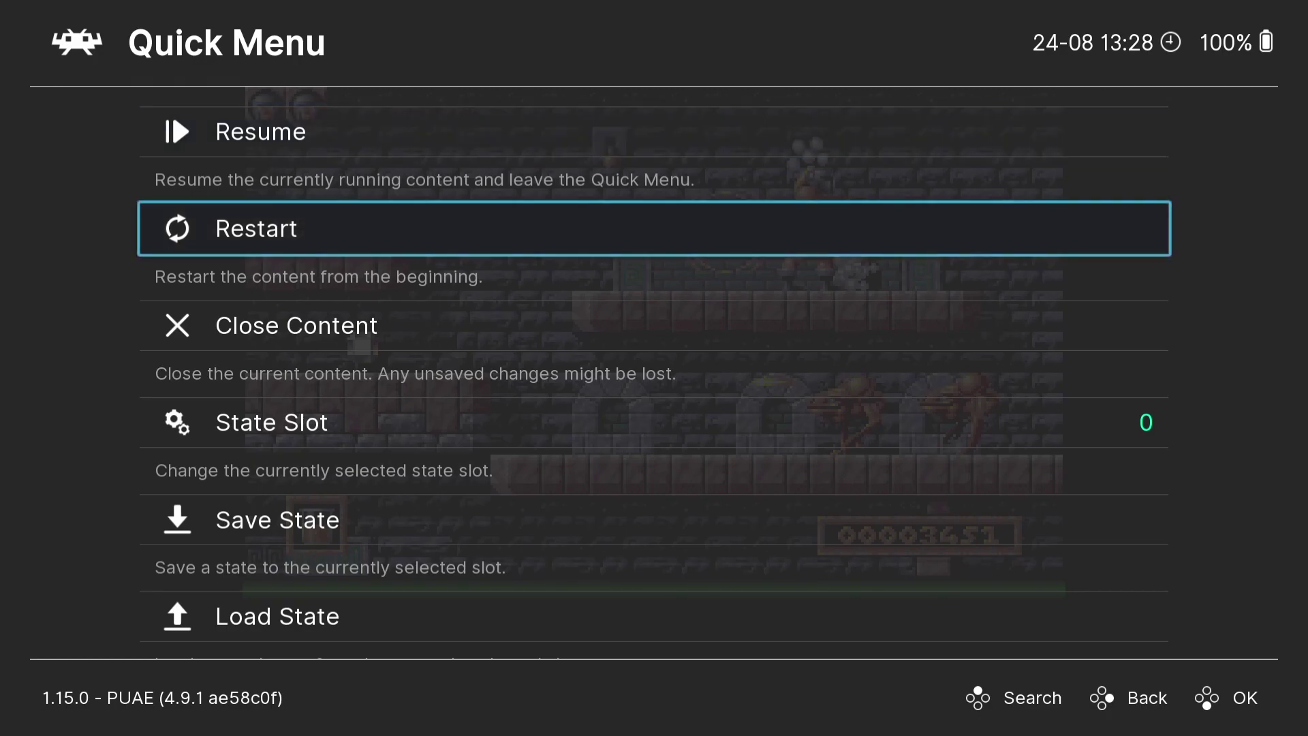
{"action": "key", "text": "Down"}
{"action": "key", "text": "Down"}
{"action": "key", "text": "Down"}
{"action": "key", "text": "Down"}
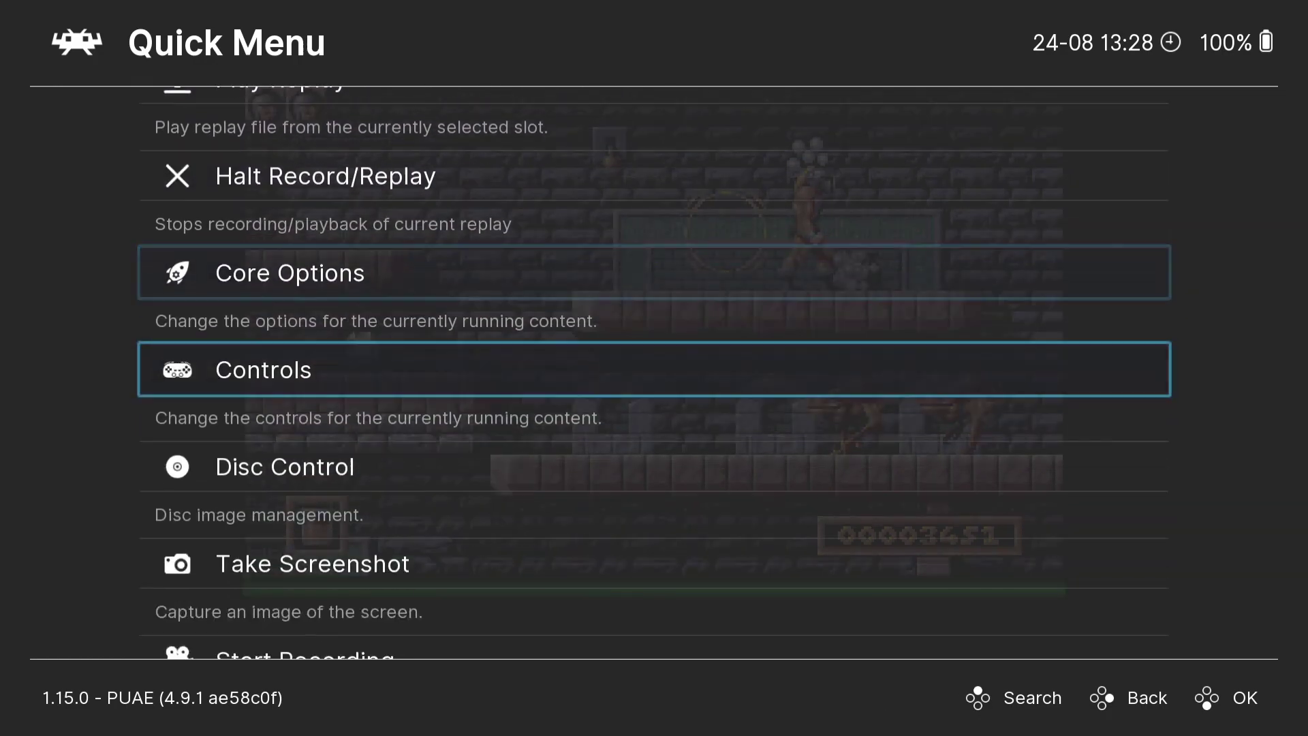
{"action": "key", "text": "Up"}
{"action": "key", "text": "Up"}
{"action": "key", "text": "Return"}
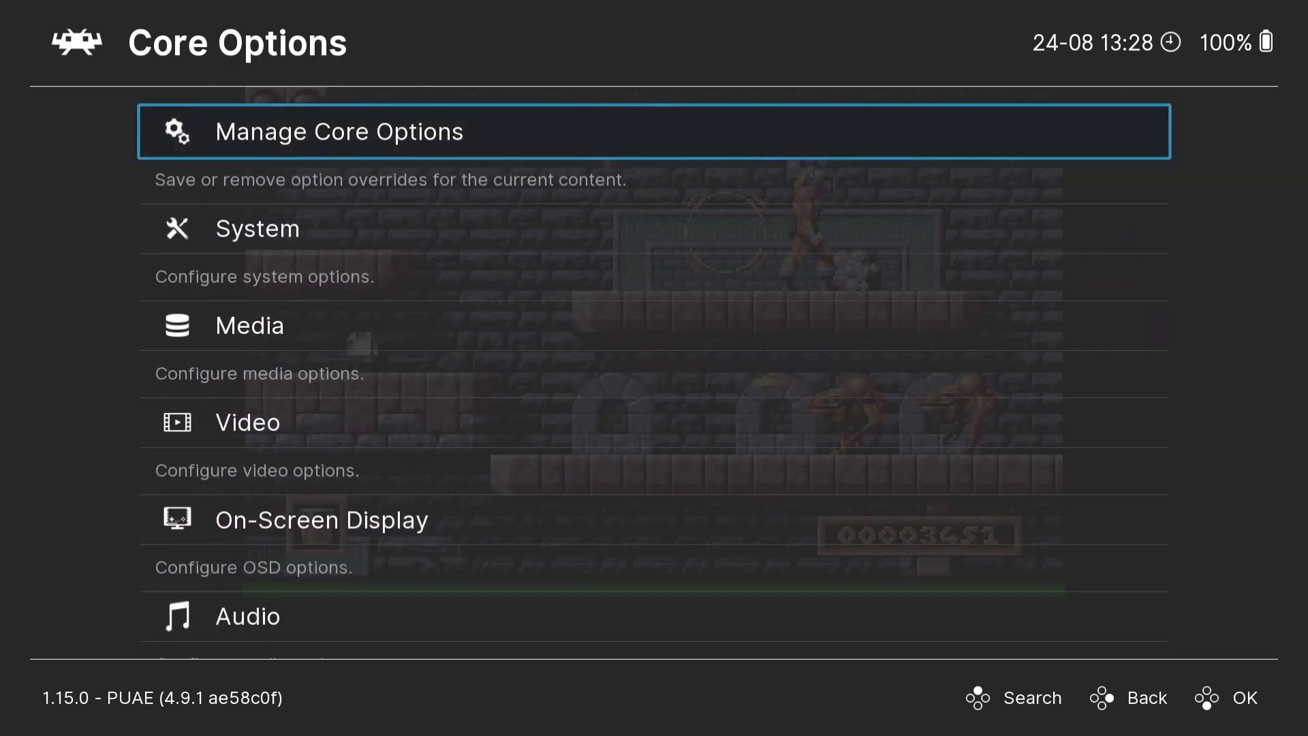
{"action": "key", "text": "Down"}
{"action": "key", "text": "Down"}
{"action": "key", "text": "Down"}
{"action": "key", "text": "Down"}
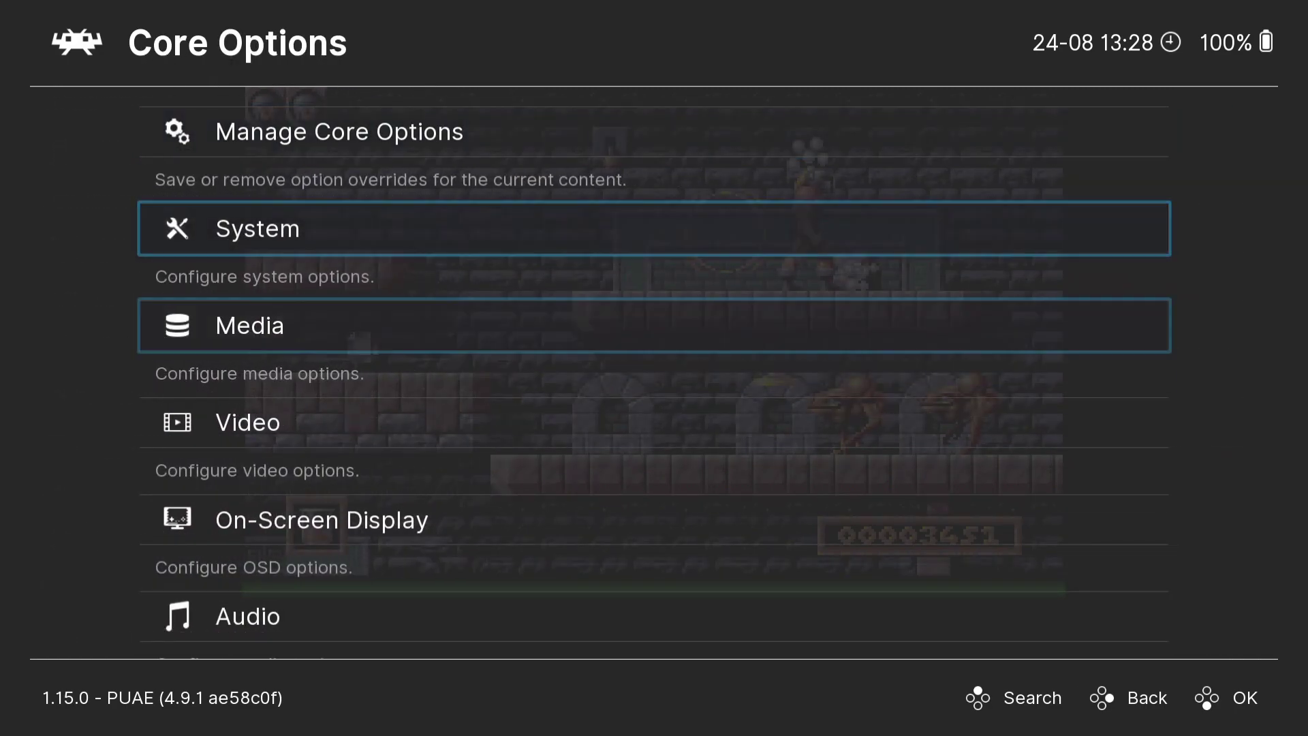
{"action": "key", "text": "Up"}
{"action": "key", "text": "Return"}
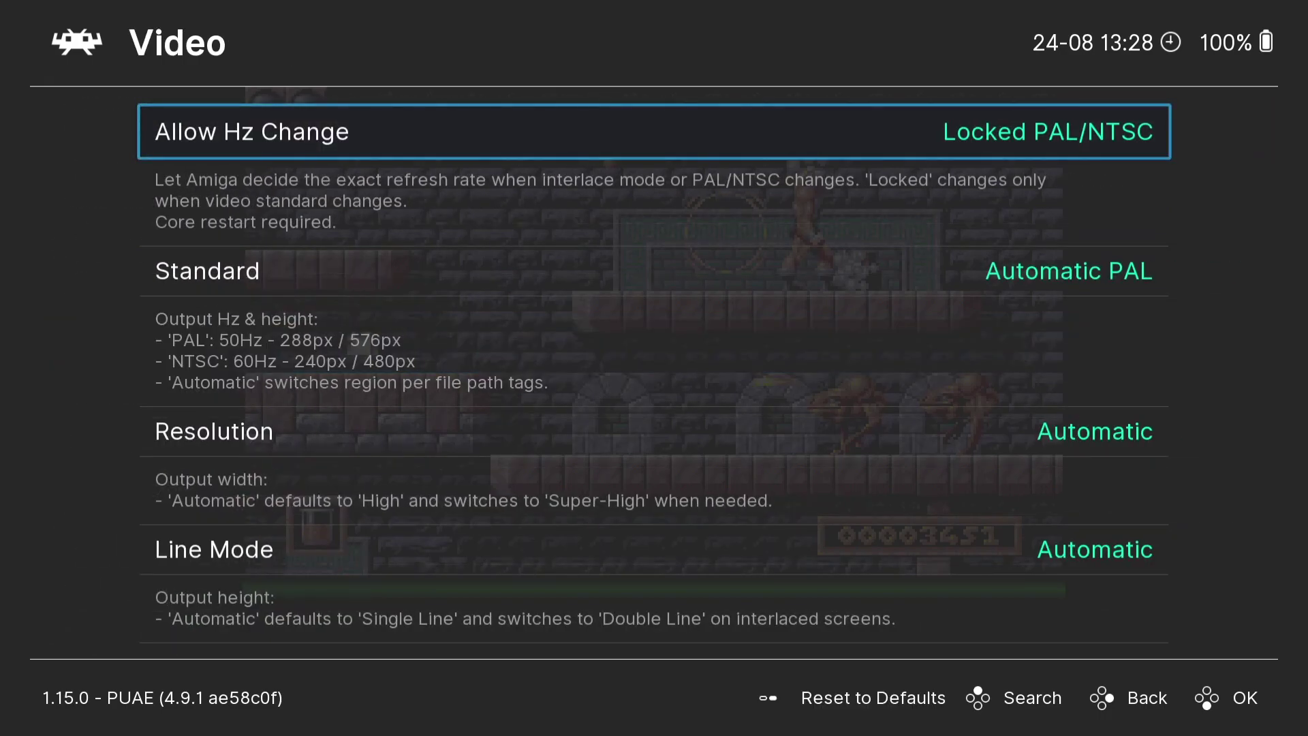
Set the core's Color Depth to Millions (24-bit).
{"action": "key", "text": "Up"}
{"action": "key", "text": "Up"}
{"action": "key", "text": "Down"}
{"action": "key", "text": "Return"}
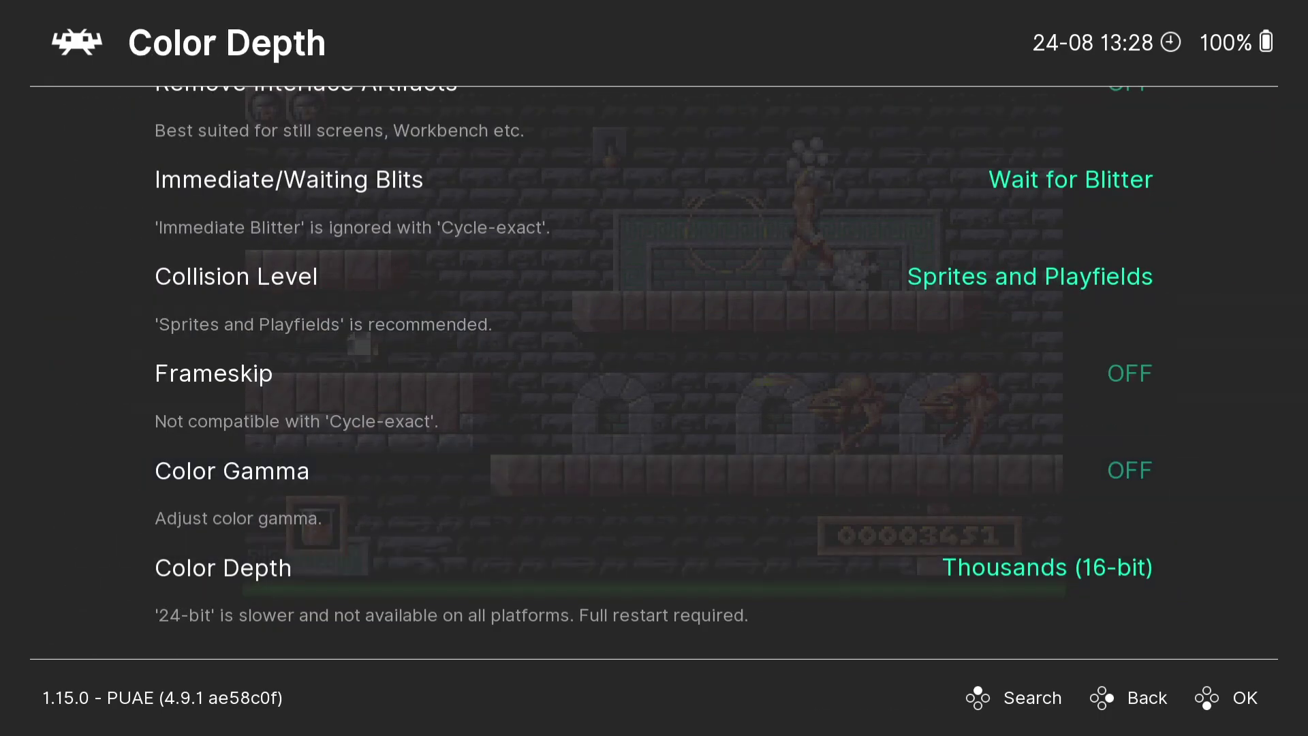
{"action": "key", "text": "Down"}
{"action": "key", "text": "Return"}
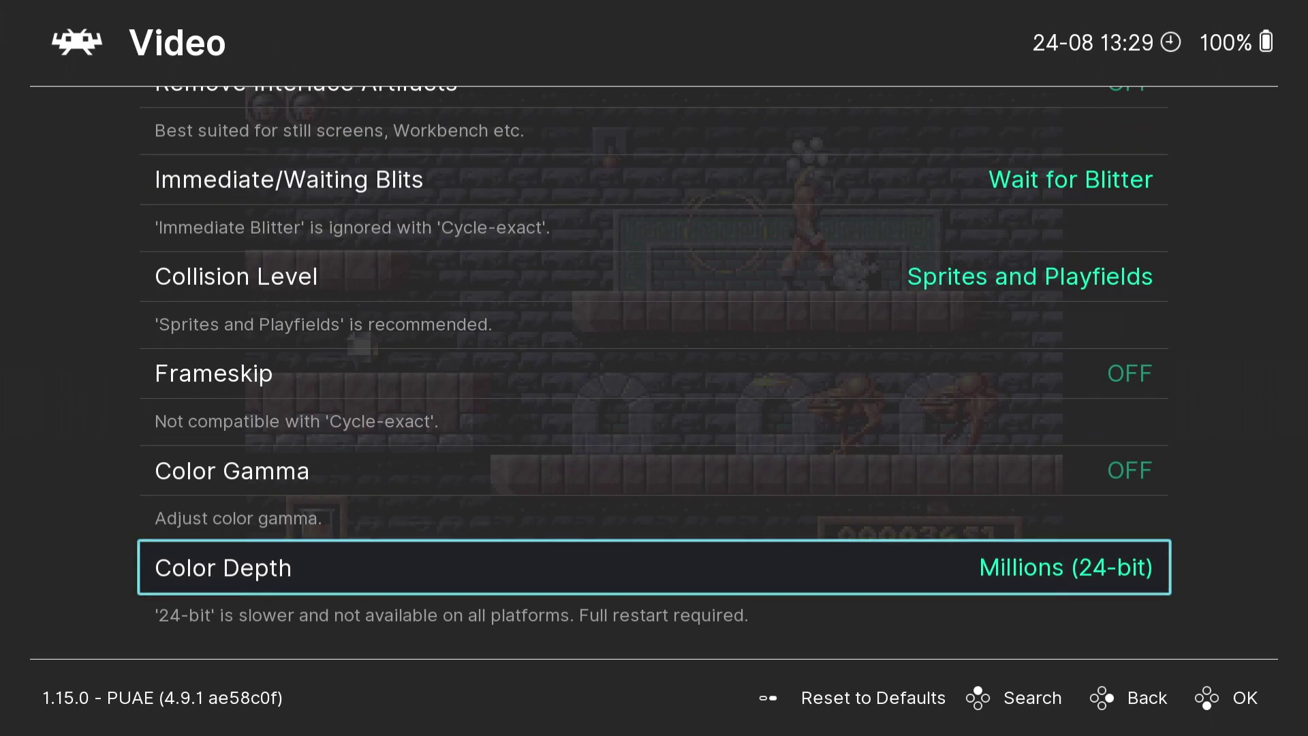
Set the core's video Resolution to Super-High 1440px and return to the main menu.
{"action": "key", "text": "Up"}
{"action": "key", "text": "Up"}
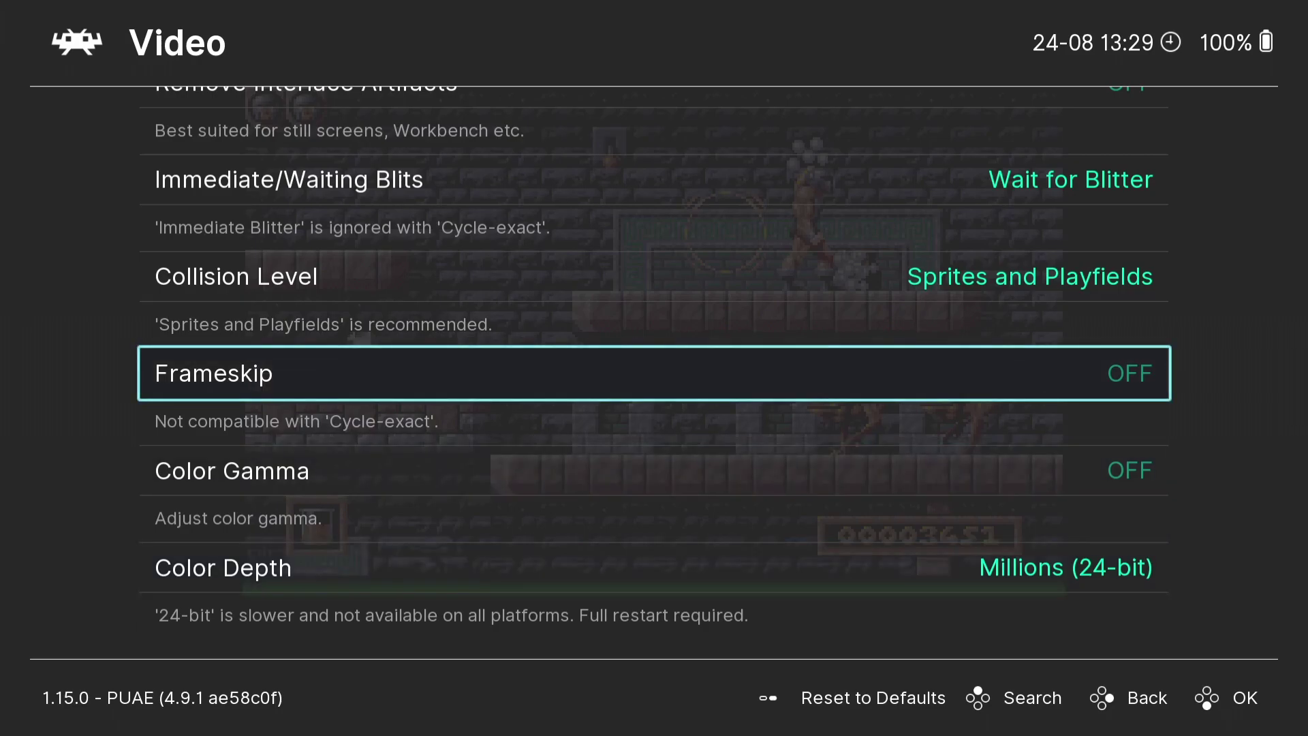
{"action": "key", "text": "Up"}
{"action": "key", "text": "Up"}
{"action": "key", "text": "Up"}
{"action": "key", "text": "Up"}
{"action": "key", "text": "Up"}
{"action": "key", "text": "Up"}
{"action": "key", "text": "Up"}
{"action": "key", "text": "Up"}
{"action": "key", "text": "Up"}
{"action": "key", "text": "Up"}
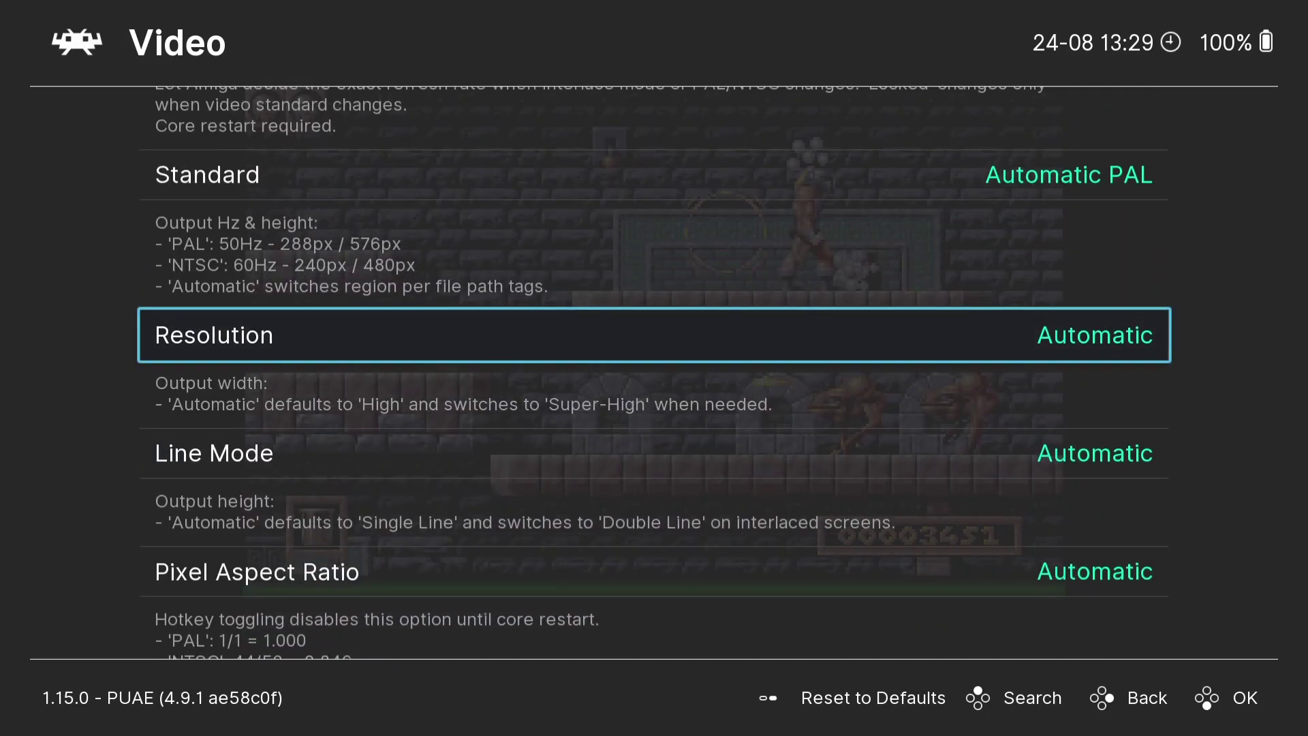
{"action": "key", "text": "Return"}
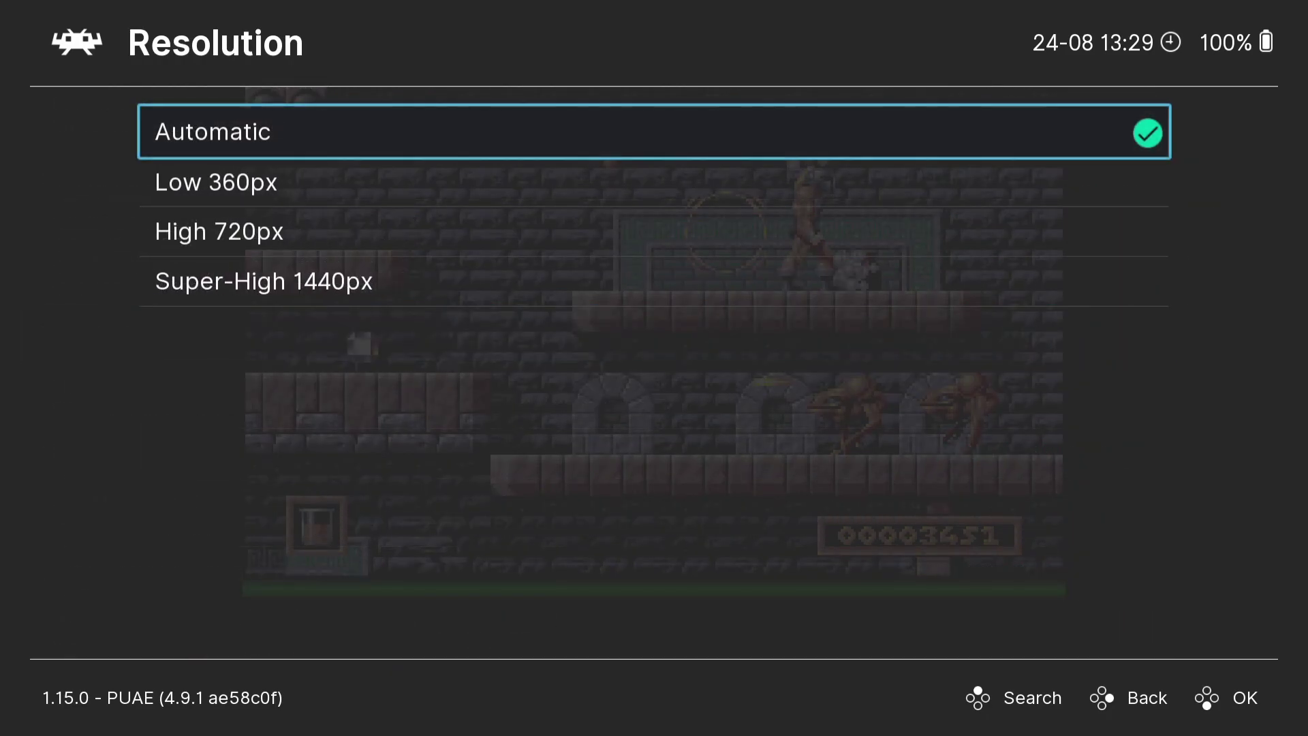
{"action": "key", "text": "Down"}
{"action": "key", "text": "Down"}
{"action": "key", "text": "Down"}
{"action": "key", "text": "Return"}
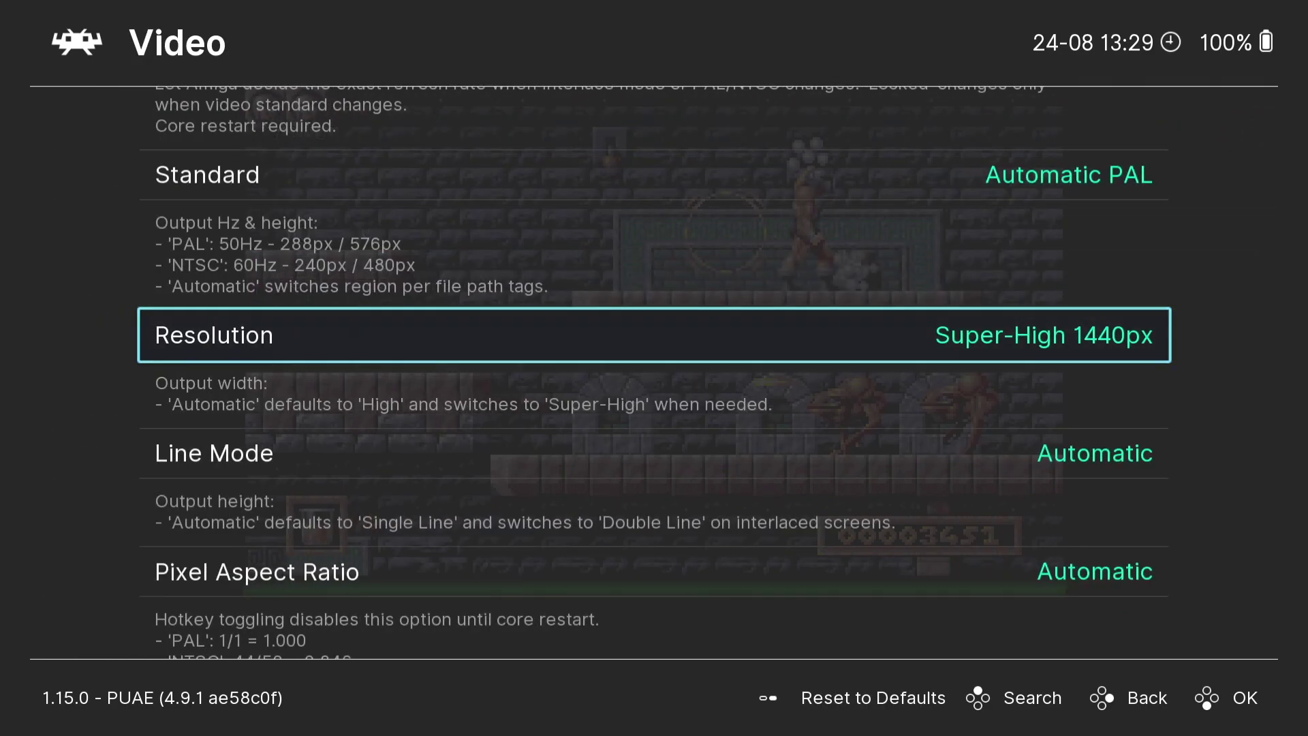
{"action": "key", "text": "BackSpace"}
{"action": "key", "text": "BackSpace"}
{"action": "key", "text": "BackSpace"}
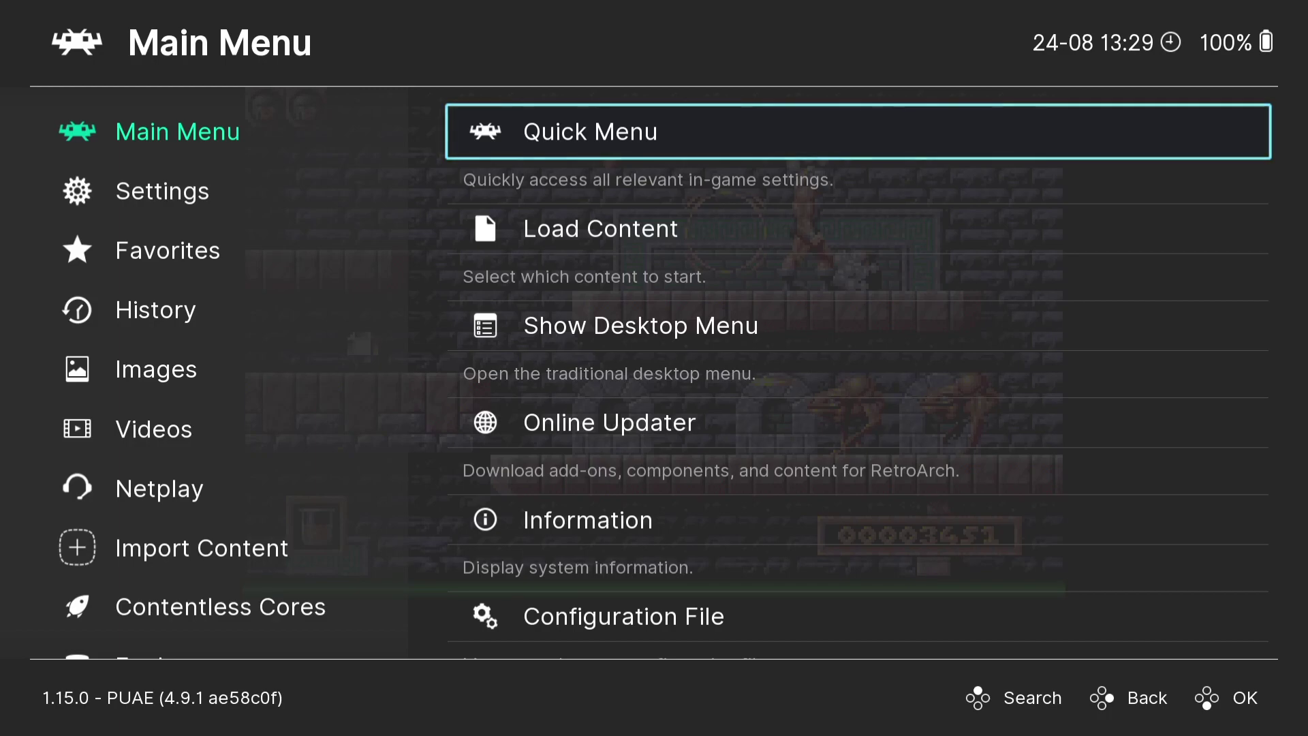
Turn on Integer Scale in the general video scaling settings.
{"action": "key", "text": "Left"}
{"action": "key", "text": "Down"}
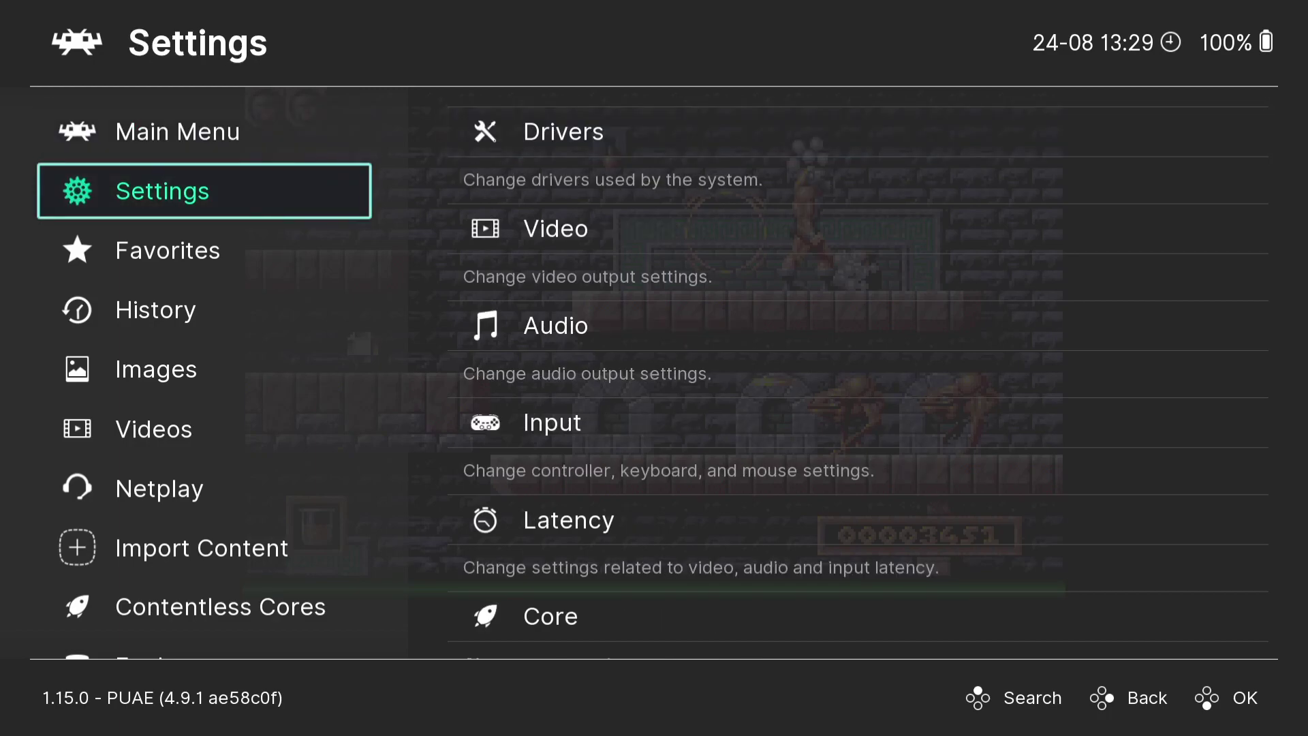
{"action": "key", "text": "Right"}
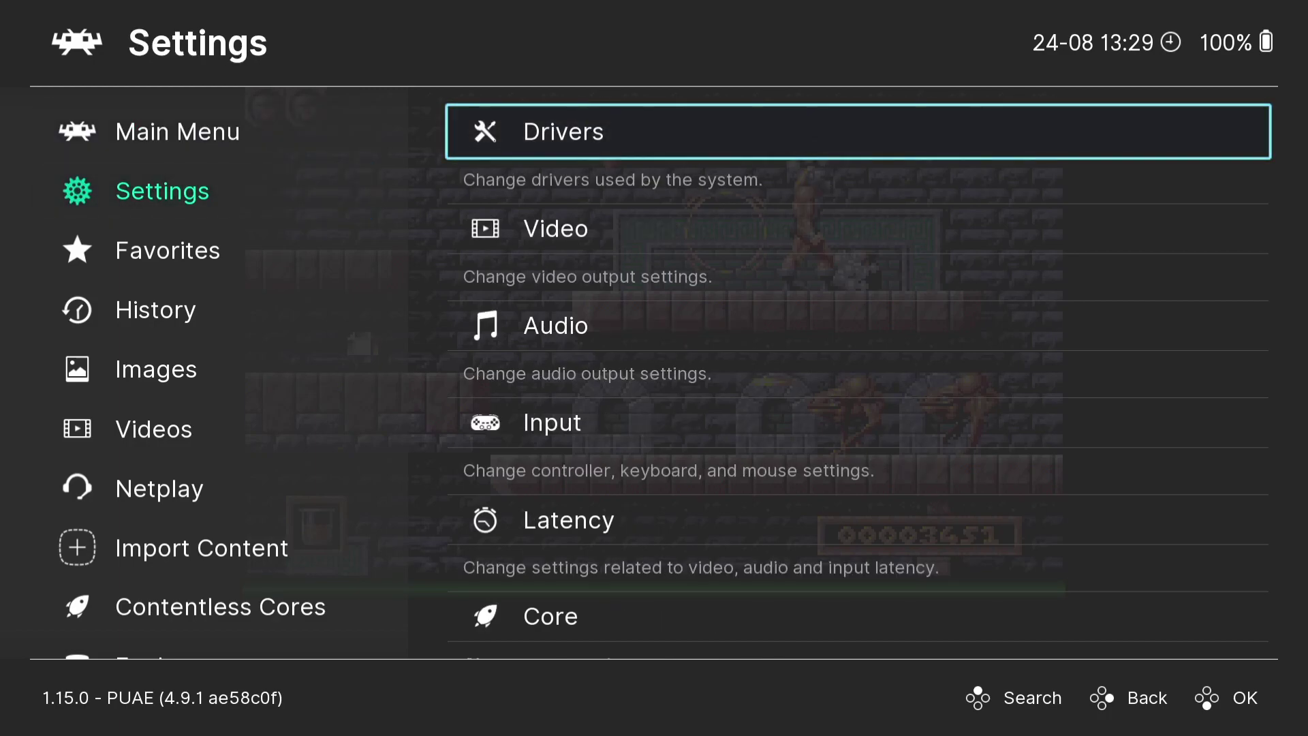
{"action": "key", "text": "Down"}
{"action": "key", "text": "Return"}
{"action": "key", "text": "Down"}
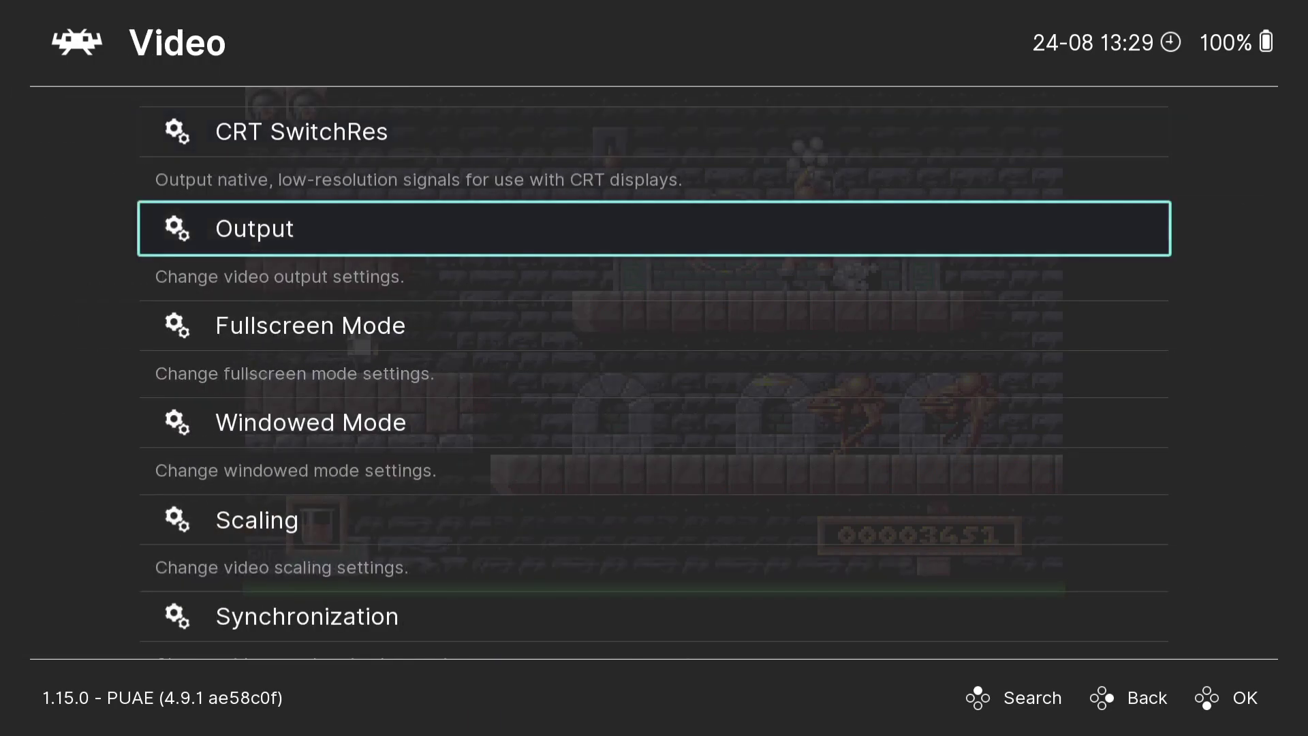
{"action": "key", "text": "Down"}
{"action": "key", "text": "Down"}
{"action": "key", "text": "Down"}
{"action": "key", "text": "Return"}
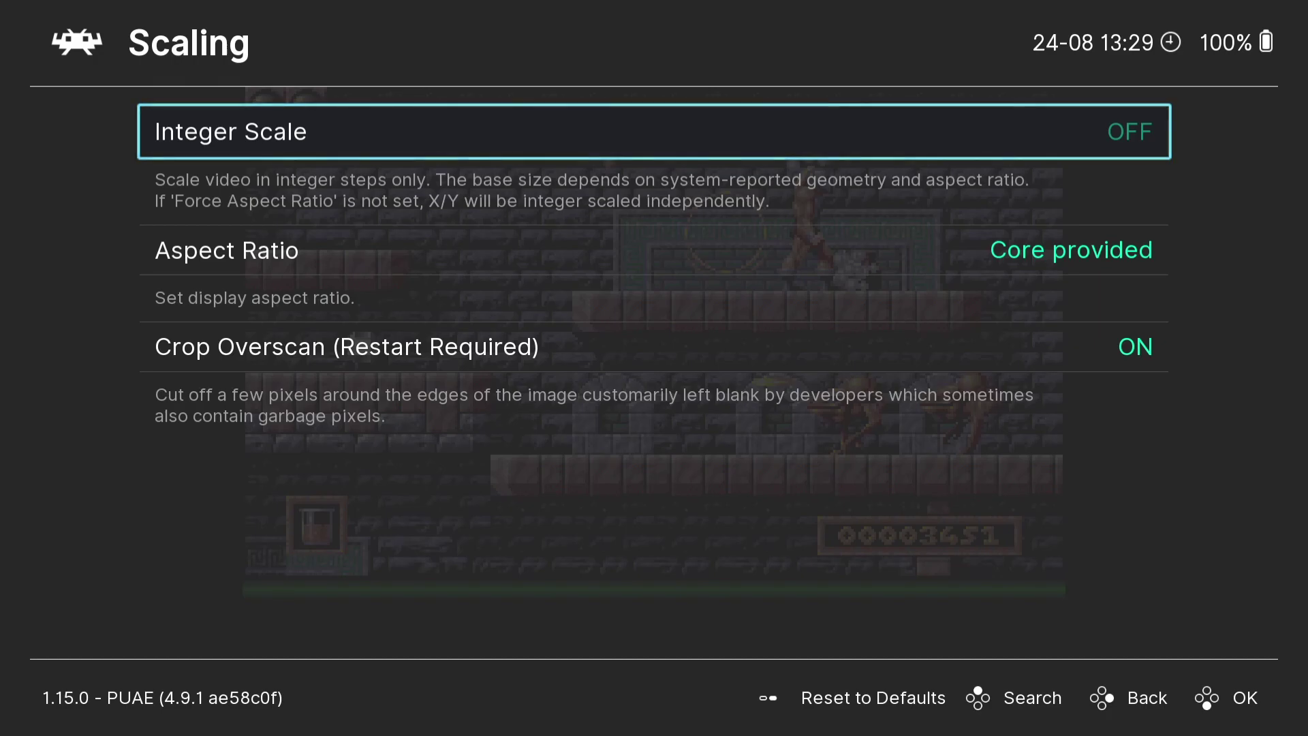
{"action": "key", "text": "Return"}
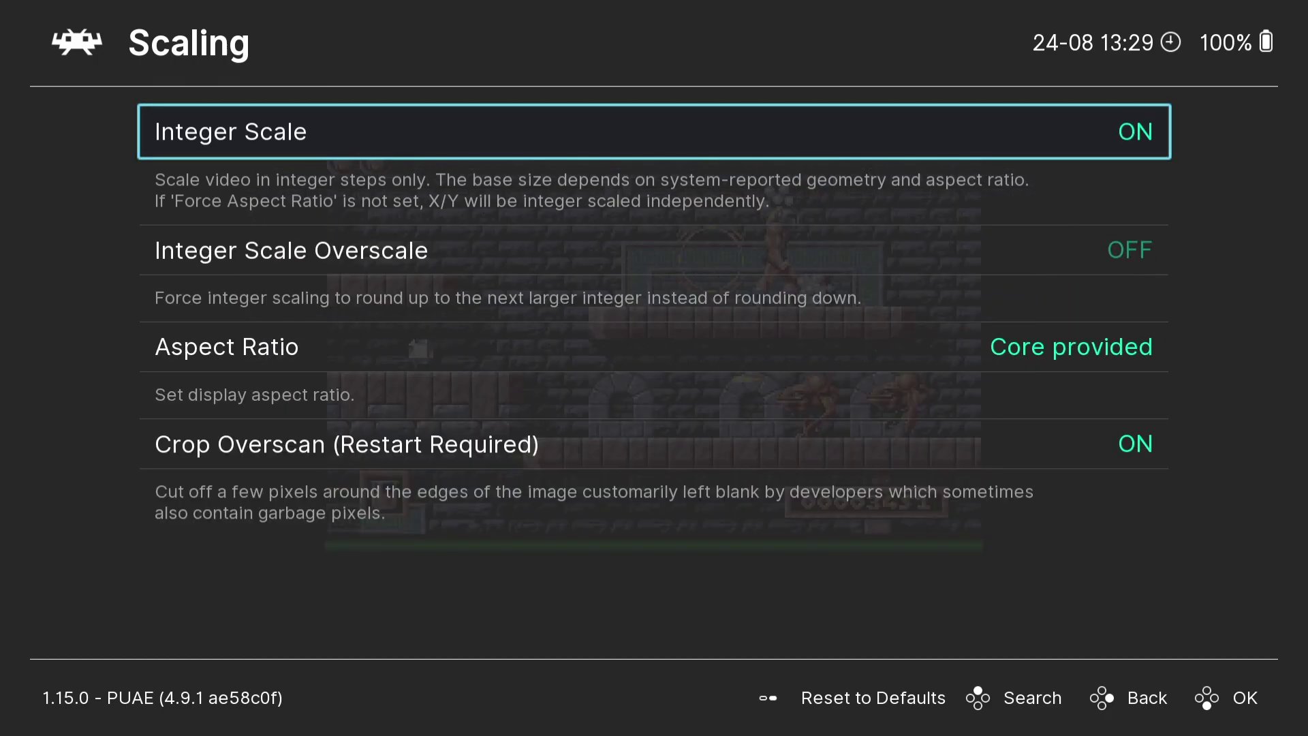
Set the display Aspect Ratio to Custom, leaving Integer Scale Overscale off.
{"action": "key", "text": "Down"}
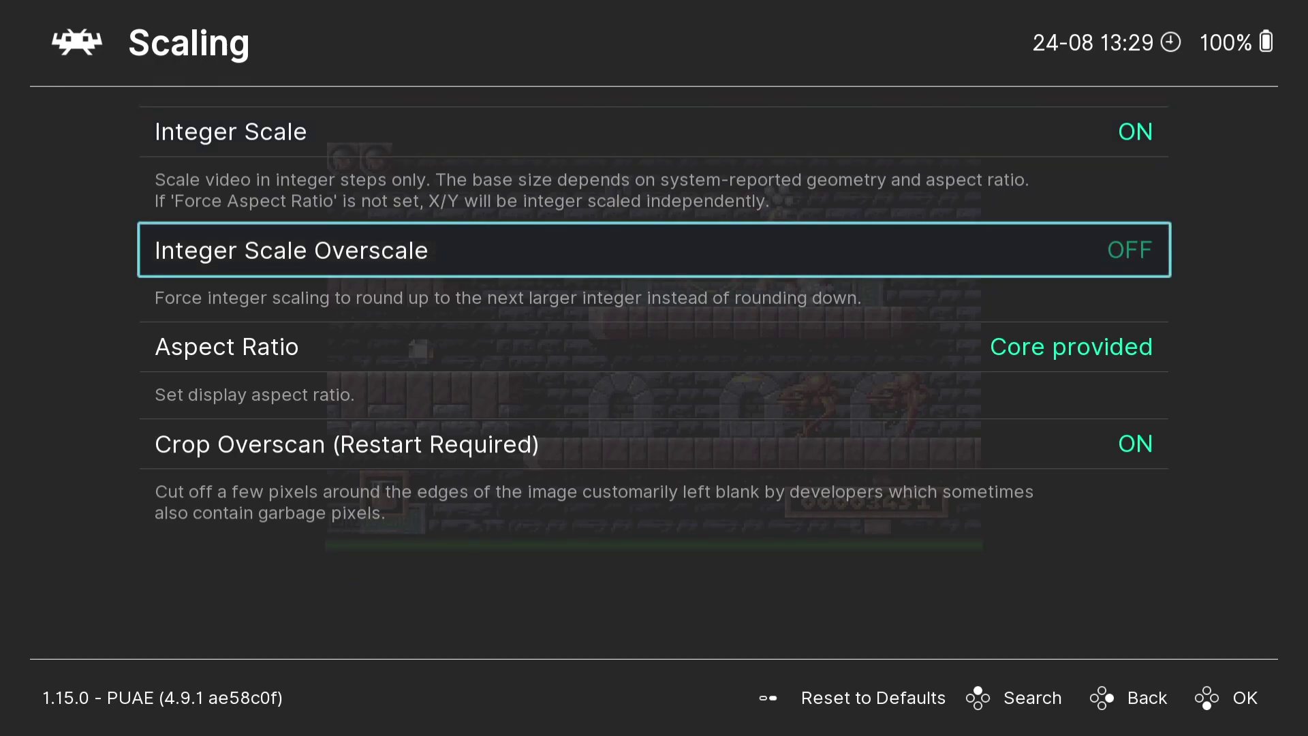
{"action": "key", "text": "Down"}
{"action": "key", "text": "Down"}
{"action": "key", "text": "Up"}
{"action": "key", "text": "Return"}
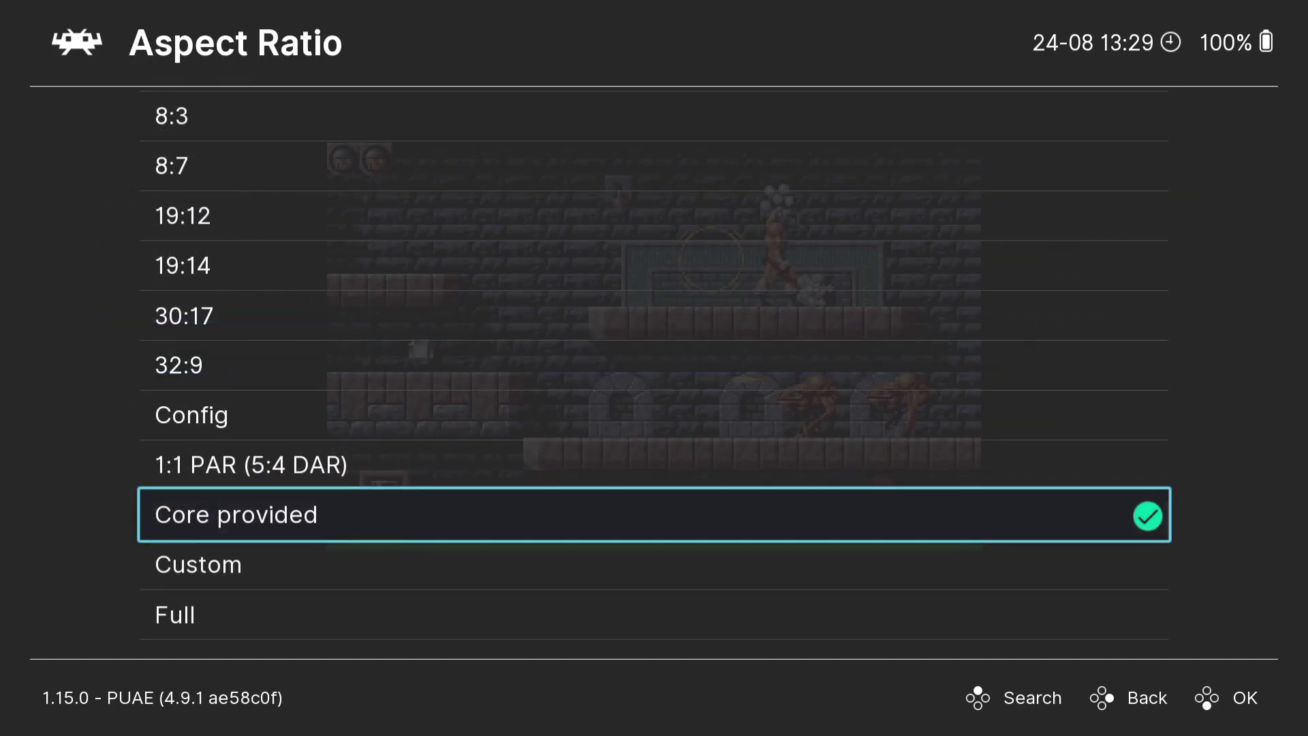
{"action": "key", "text": "Down"}
{"action": "key", "text": "Return"}
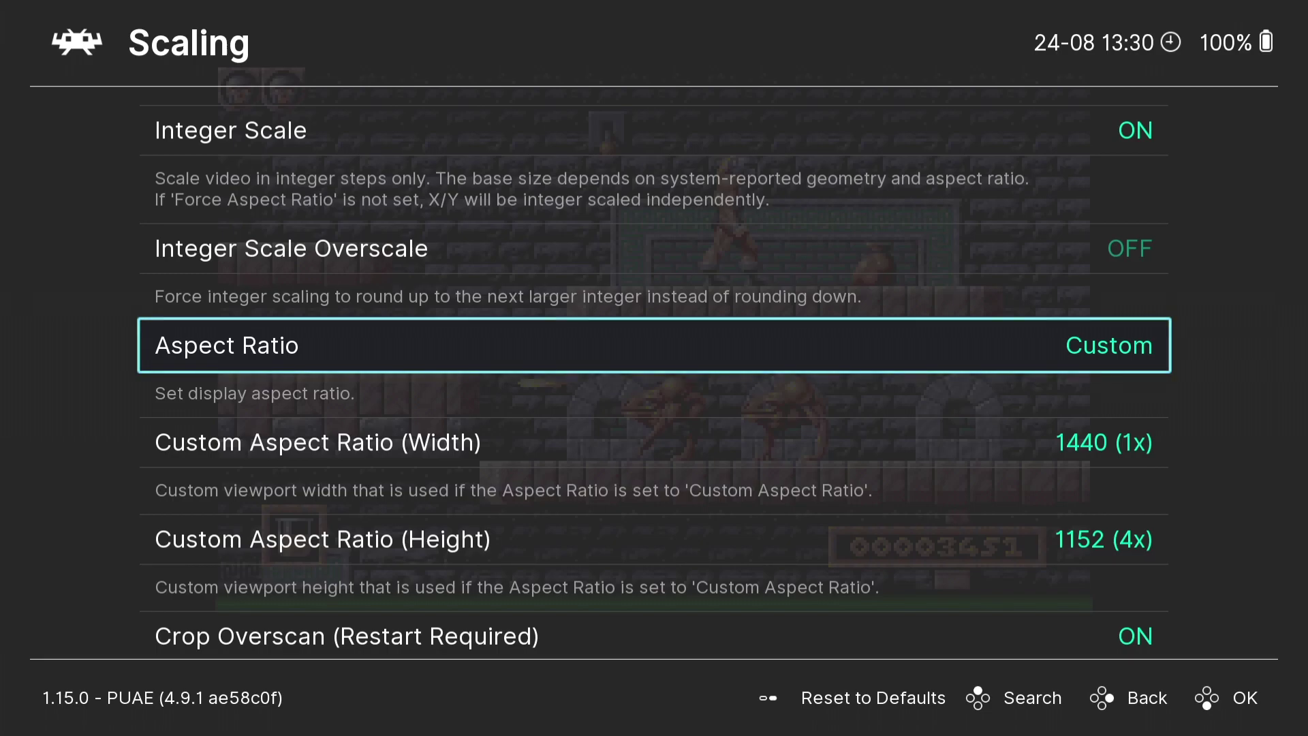
Leave the scaling settings and turn on Bilinear Filtering in the video settings.
{"action": "key", "text": "BackSpace"}
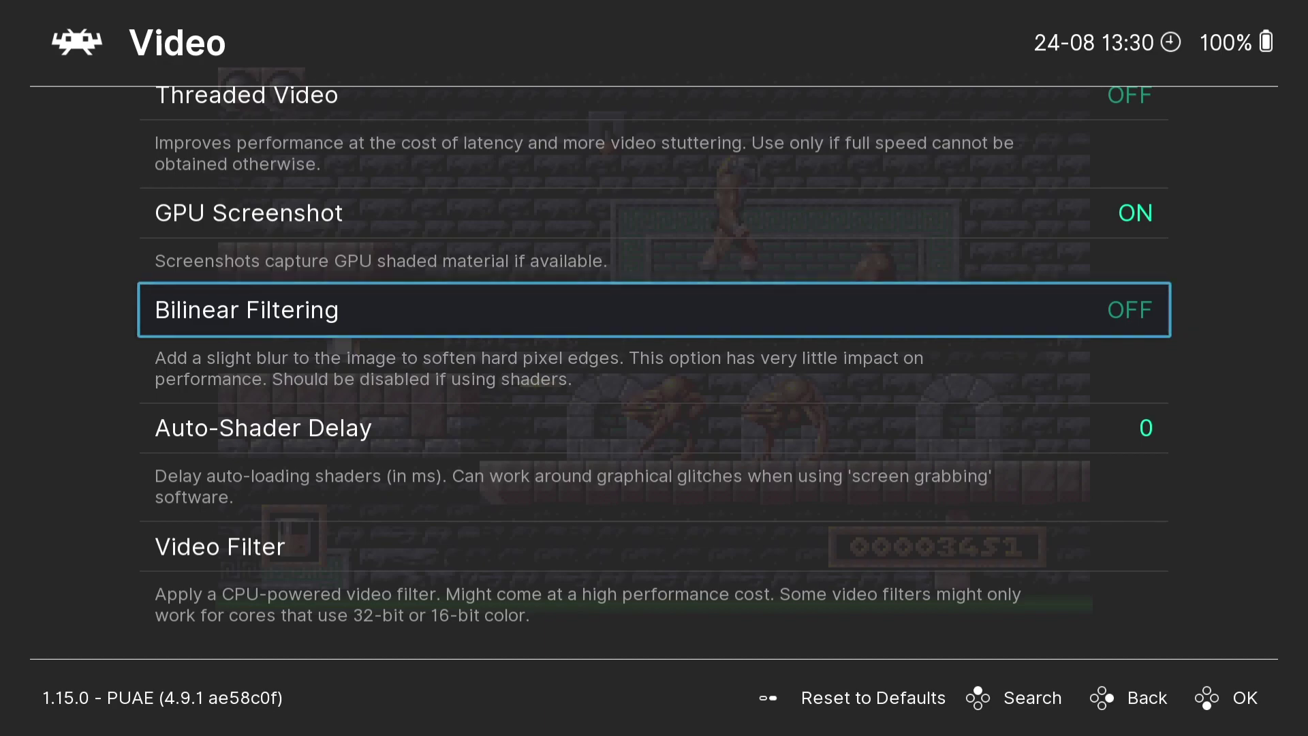
{"action": "key", "text": "Return"}
{"action": "key", "text": "Down"}
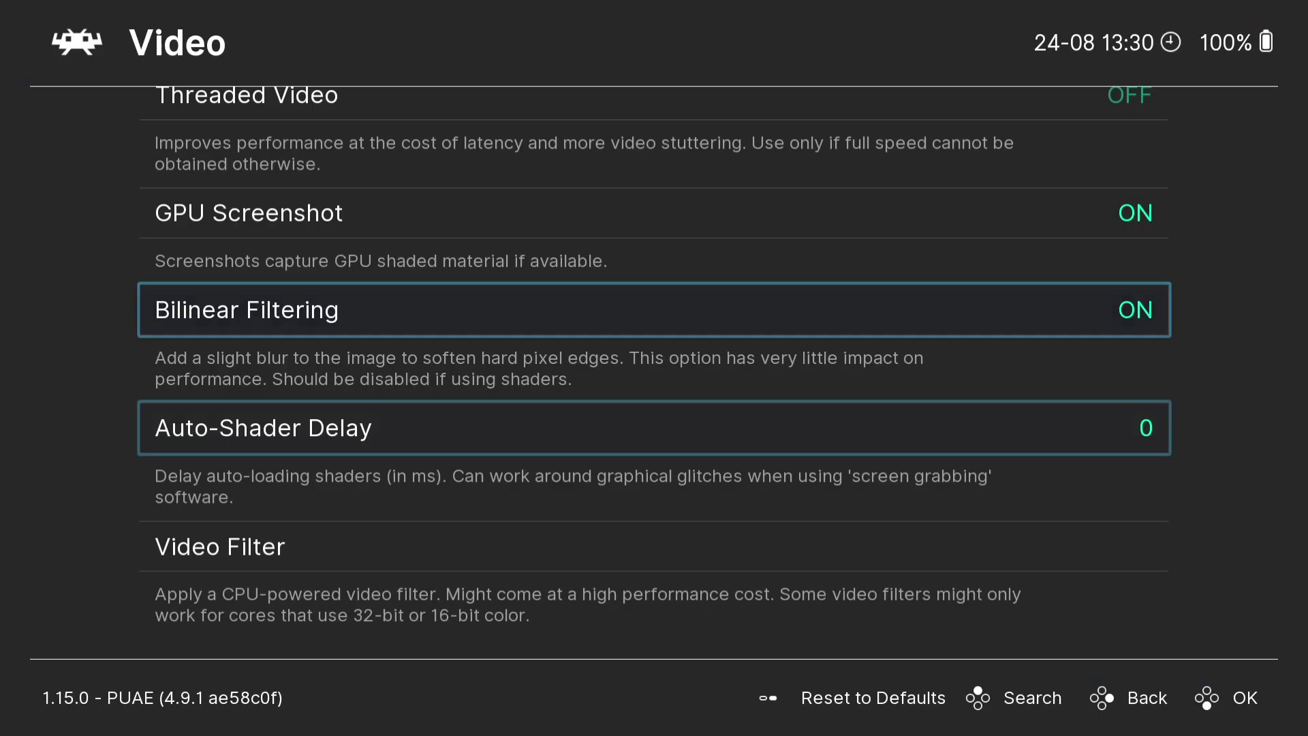
Open the Video Filter list, apply a filter located after Grid2x.filt, and return to the running game.
{"action": "key", "text": "Down"}
{"action": "key", "text": "Return"}
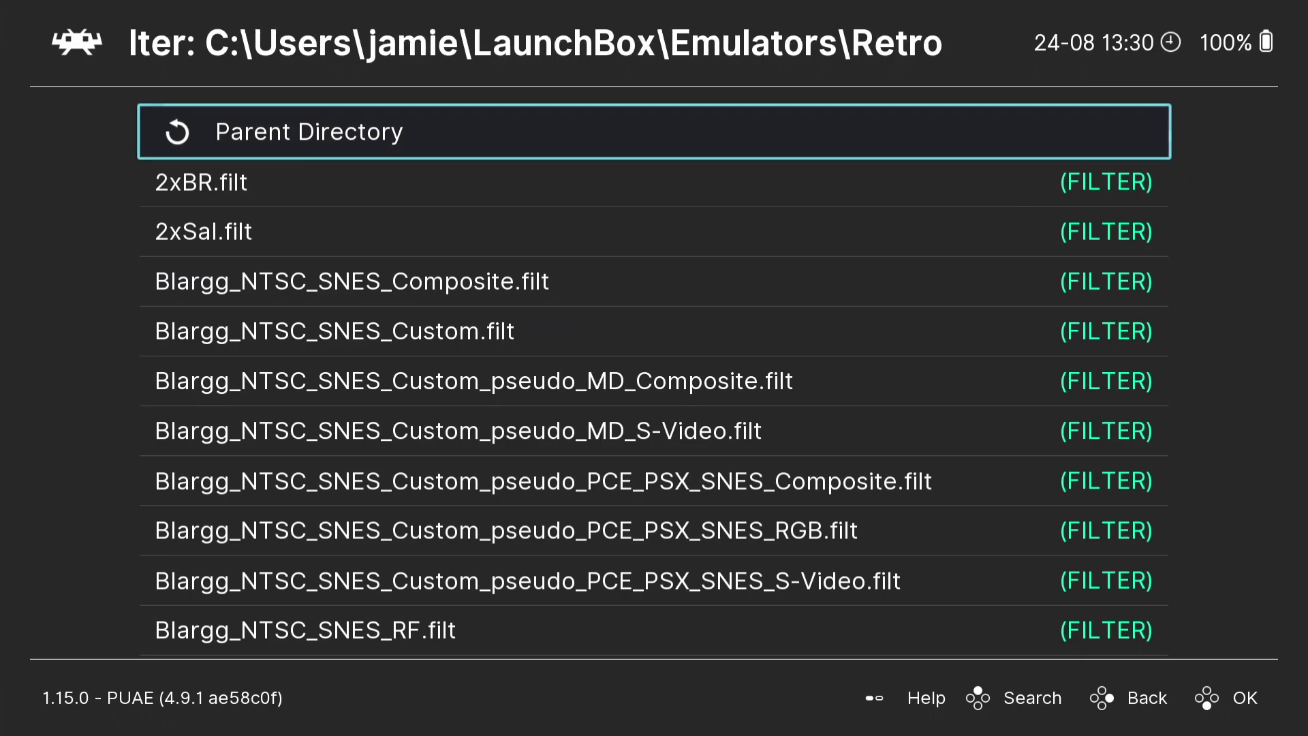
{"action": "key", "text": "Down"}
{"action": "key", "text": "Down"}
{"action": "key", "text": "Down"}
{"action": "key", "text": "Down"}
{"action": "key", "text": "Down"}
{"action": "key", "text": "Down"}
{"action": "key", "text": "Down"}
{"action": "key", "text": "Down"}
{"action": "key", "text": "Down"}
{"action": "key", "text": "Down"}
{"action": "key", "text": "Down"}
{"action": "key", "text": "Down"}
{"action": "key", "text": "Down"}
{"action": "key", "text": "Down"}
{"action": "key", "text": "Down"}
{"action": "key", "text": "Down"}
{"action": "key", "text": "Down"}
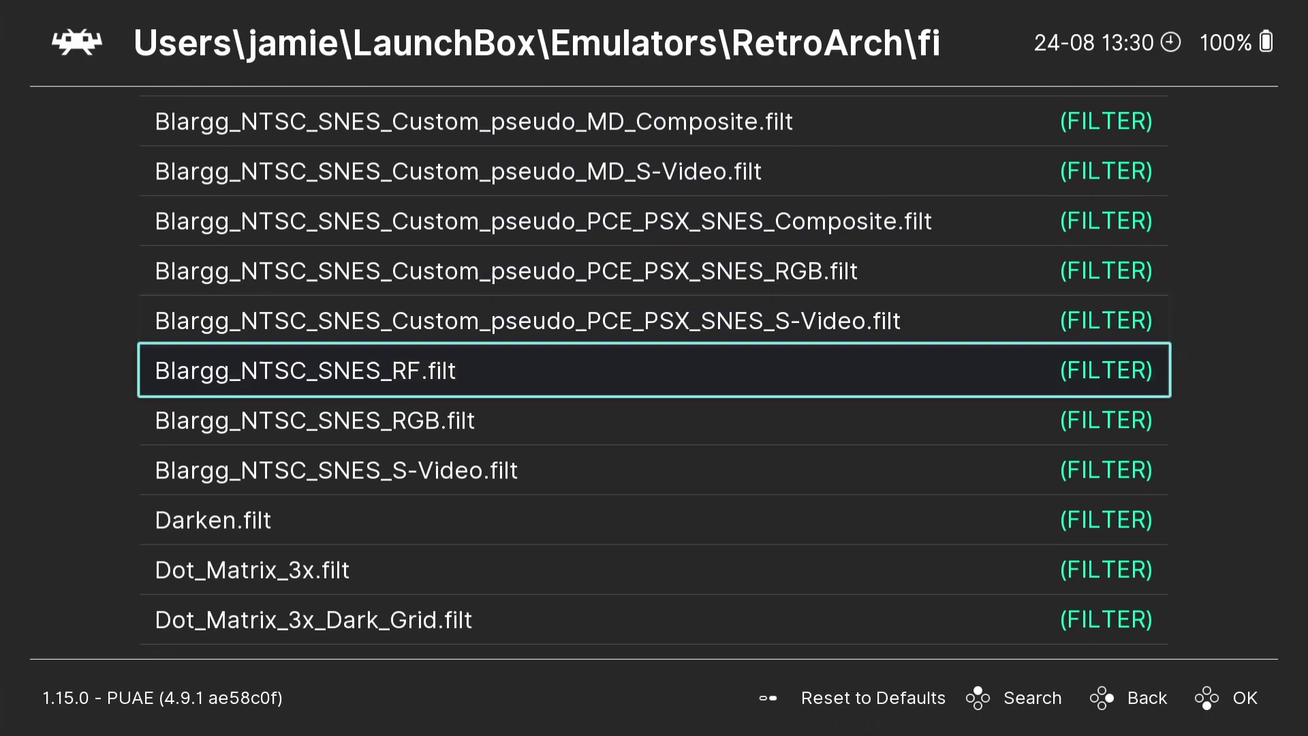
{"action": "key", "text": "Down"}
{"action": "key", "text": "Down"}
{"action": "key", "text": "Down"}
{"action": "key", "text": "Down"}
{"action": "key", "text": "Down"}
{"action": "key", "text": "Down"}
{"action": "key", "text": "Down"}
{"action": "key", "text": "Down"}
{"action": "key", "text": "Down"}
{"action": "key", "text": "Down"}
{"action": "key", "text": "Down"}
{"action": "key", "text": "Down"}
{"action": "key", "text": "Down"}
{"action": "key", "text": "Down"}
{"action": "key", "text": "Down"}
{"action": "key", "text": "Down"}
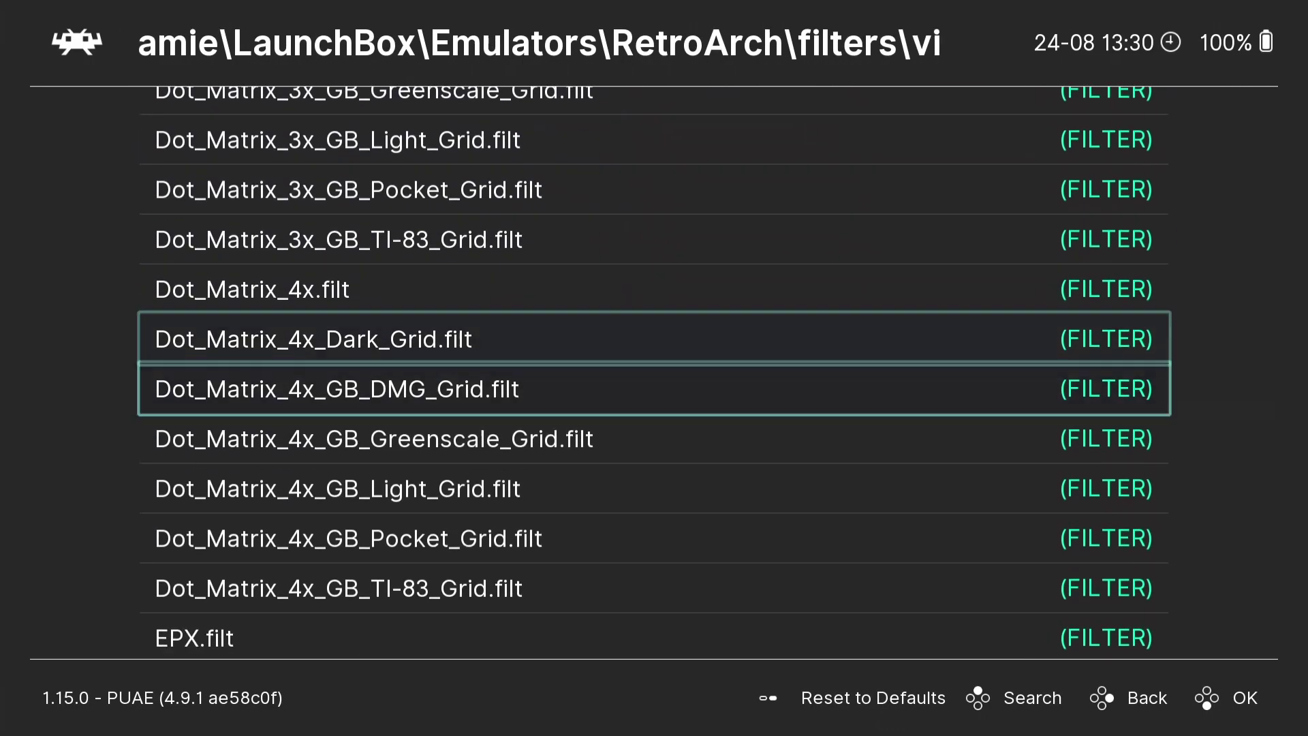
{"action": "key", "text": "Down"}
{"action": "key", "text": "Down"}
{"action": "key", "text": "Down"}
{"action": "key", "text": "Down"}
{"action": "key", "text": "Down"}
{"action": "key", "text": "Down"}
{"action": "key", "text": "Down"}
{"action": "key", "text": "Down"}
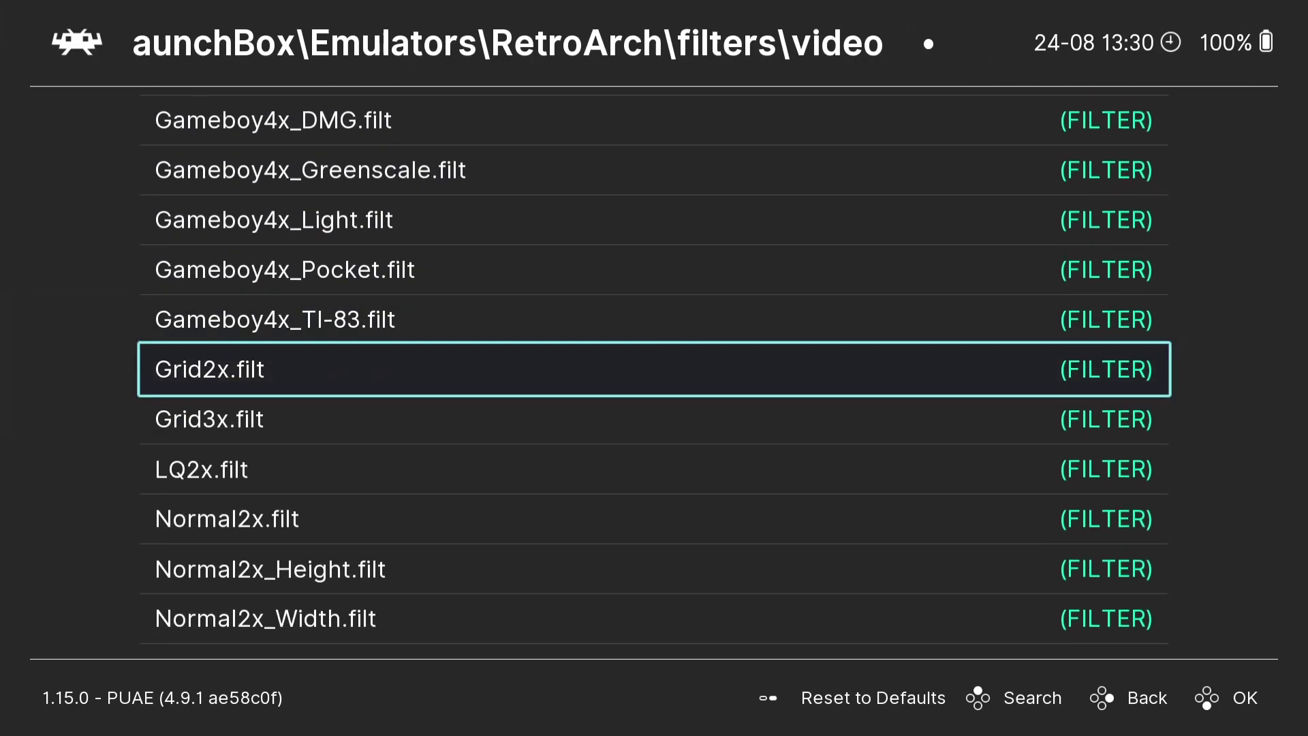
{"action": "key", "text": "Down"}
{"action": "key", "text": "Down"}
{"action": "key", "text": "Down"}
{"action": "key", "text": "Down"}
{"action": "key", "text": "Down"}
{"action": "key", "text": "Down"}
{"action": "key", "text": "Down"}
{"action": "key", "text": "Return"}
{"action": "key", "text": "F1"}
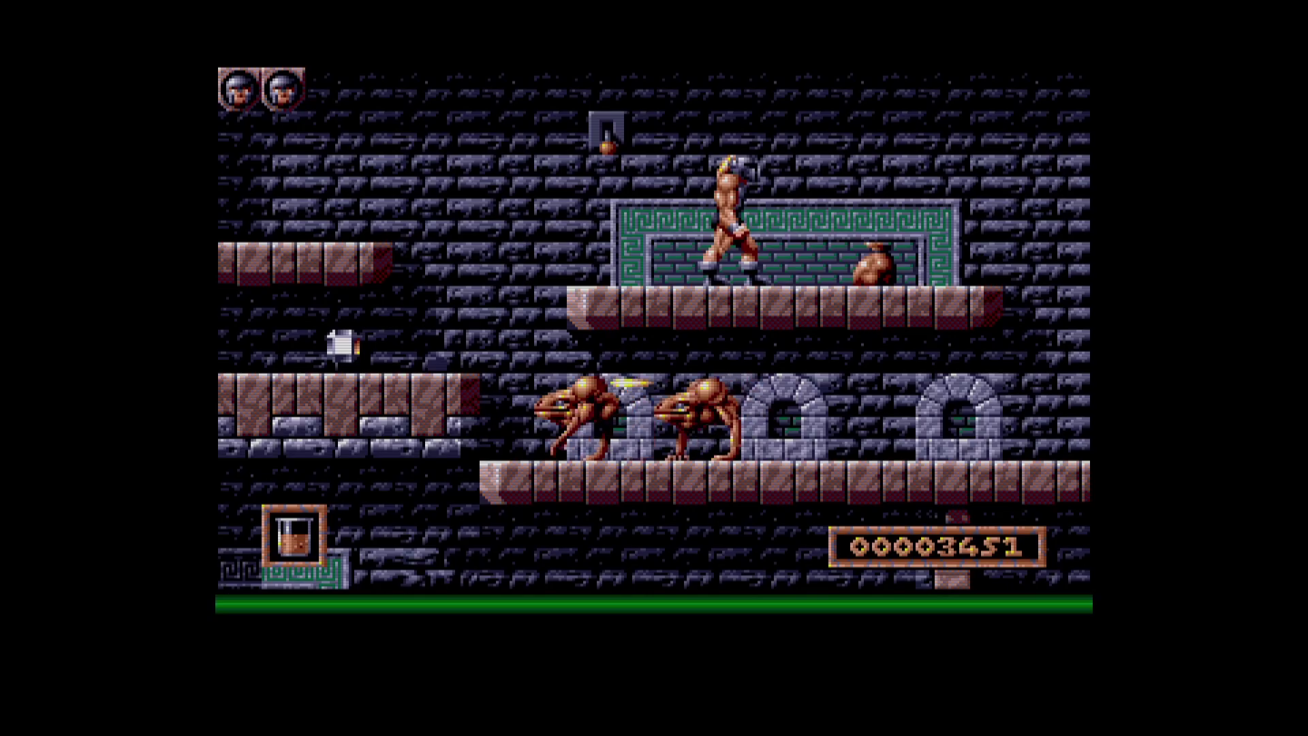
Test the picture in Gods by moving the hero to the lower platform and attacking the creatures there.
{"action": "key", "text": "Left"}
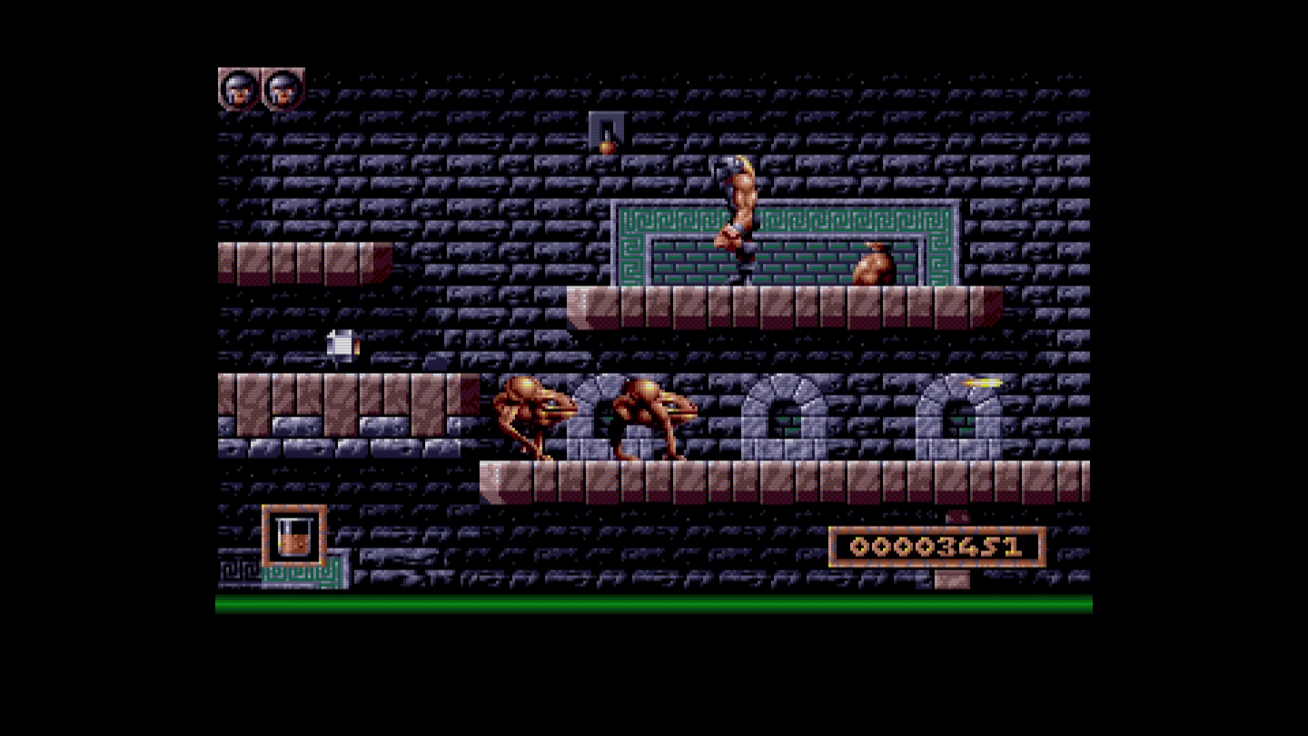
{"action": "key", "text": "ctrl"}
{"action": "key", "text": "Right"}
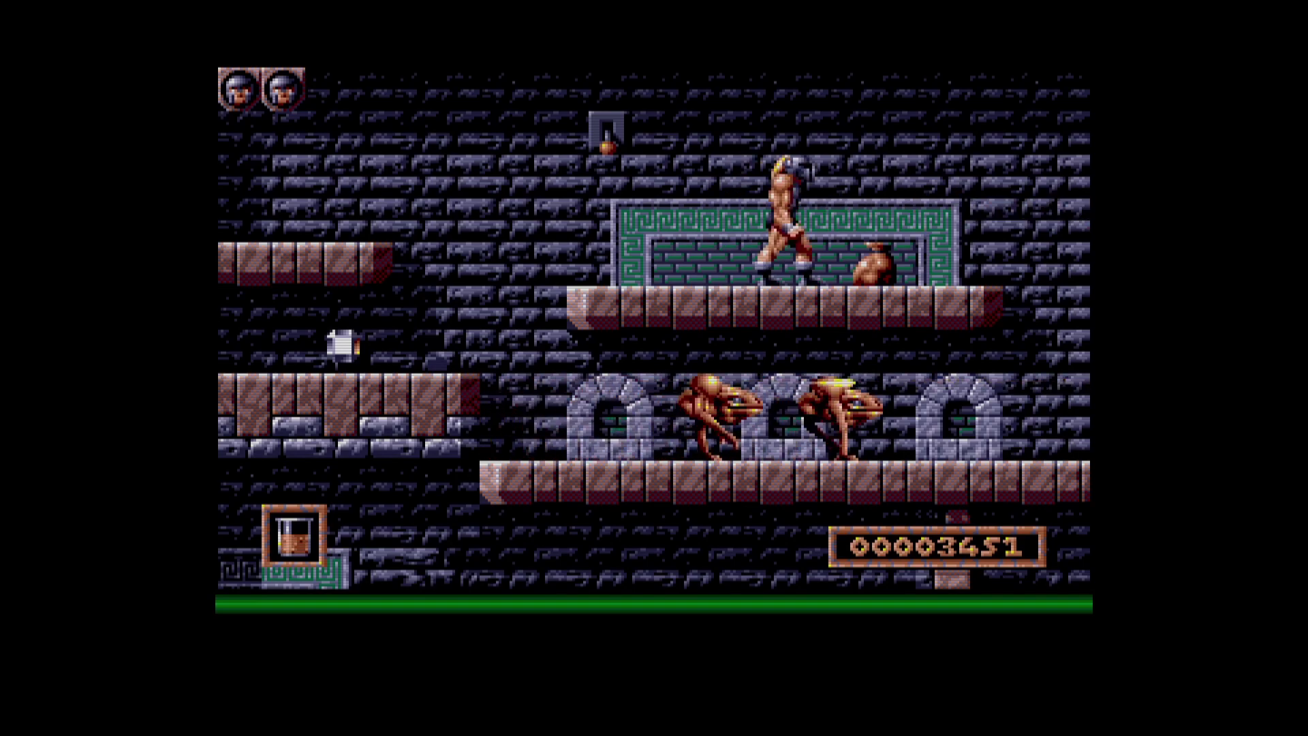
{"action": "key", "text": "Right"}
{"action": "key", "text": "Right"}
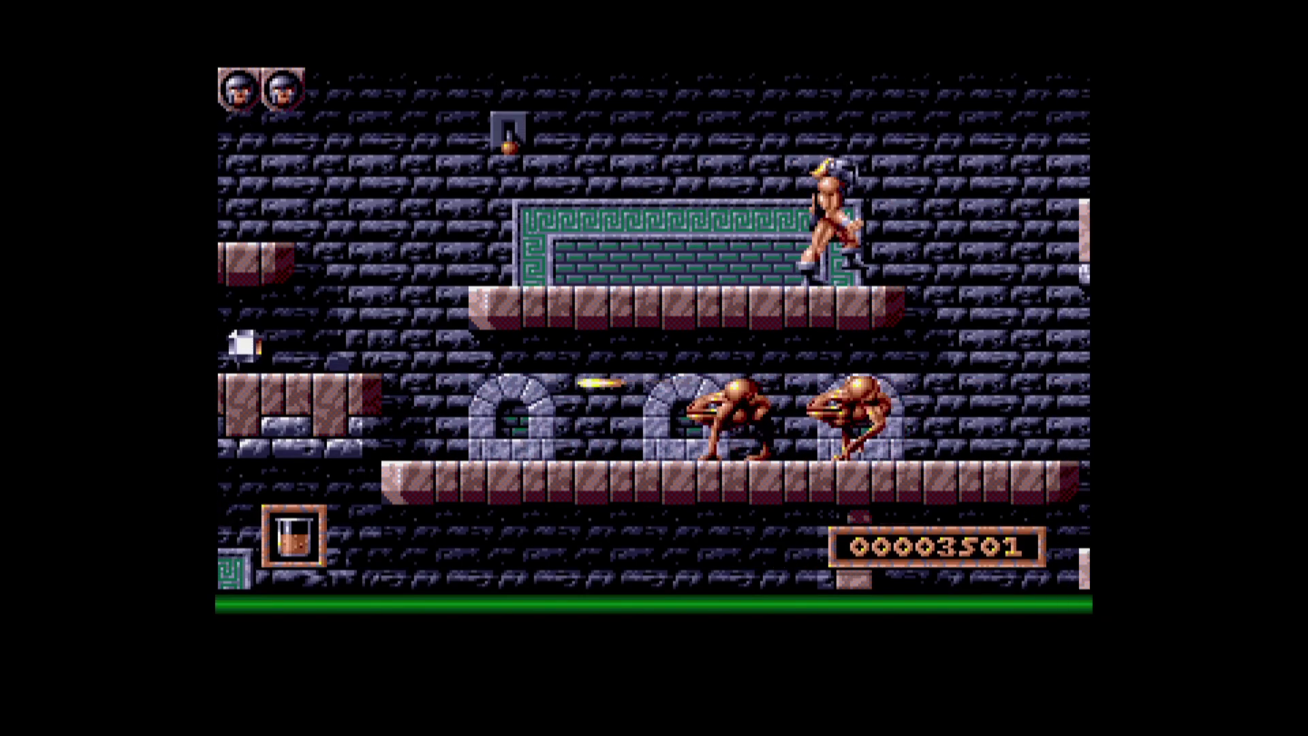
{"action": "key", "text": "Left"}
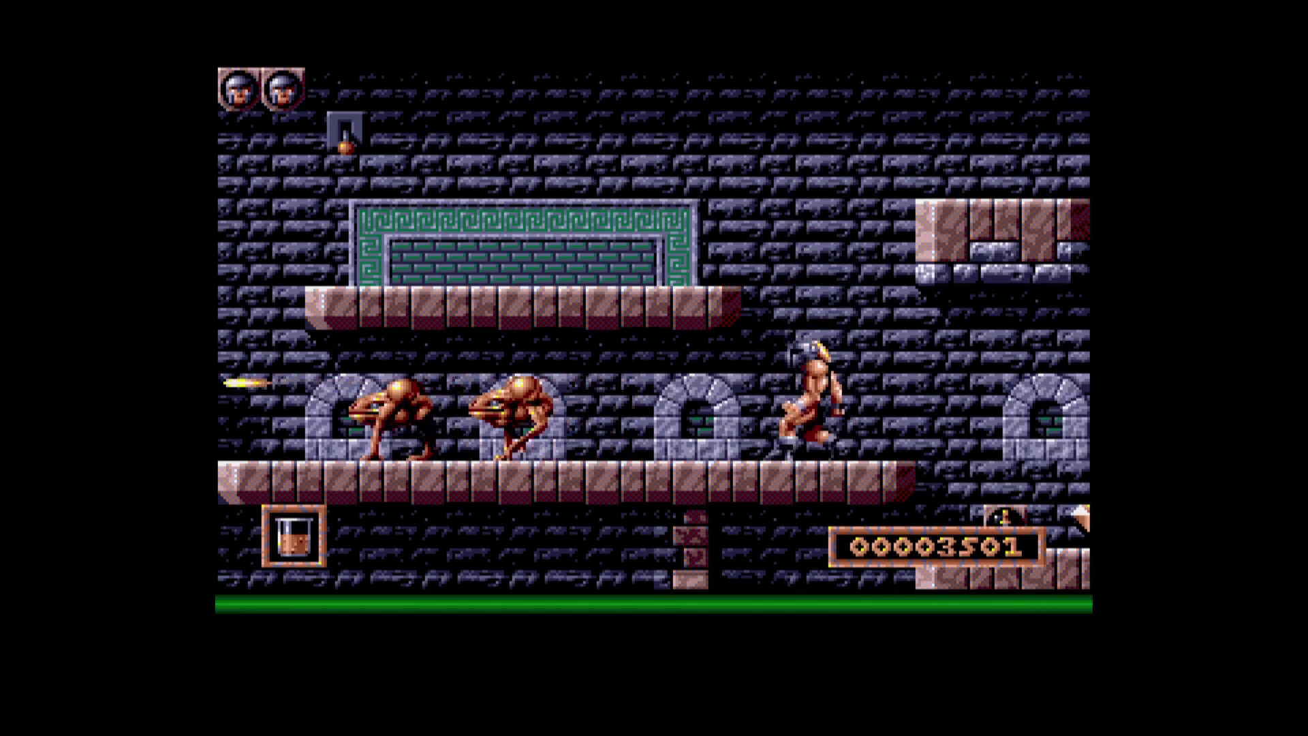
{"action": "key", "text": "ctrl"}
{"action": "key", "text": "ctrl"}
{"action": "key", "text": "ctrl"}
{"action": "key", "text": "ctrl"}
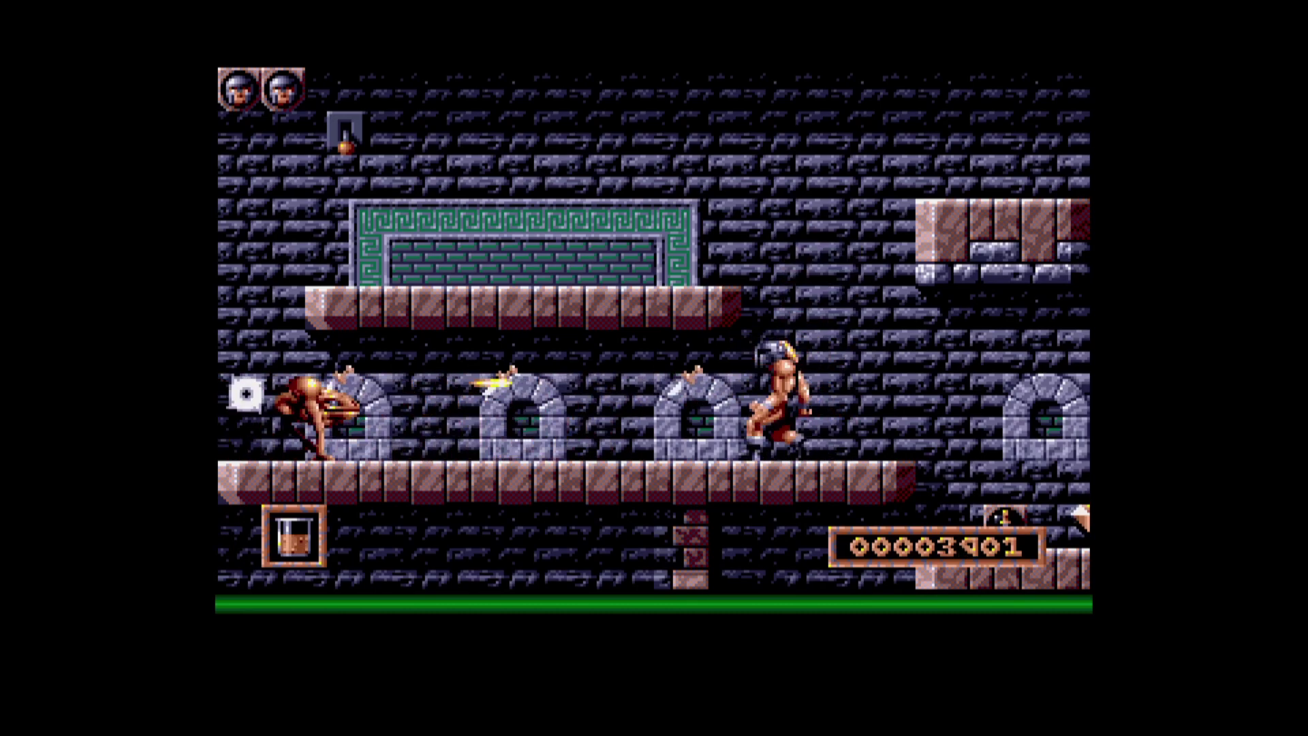
{"action": "key", "text": "Right"}
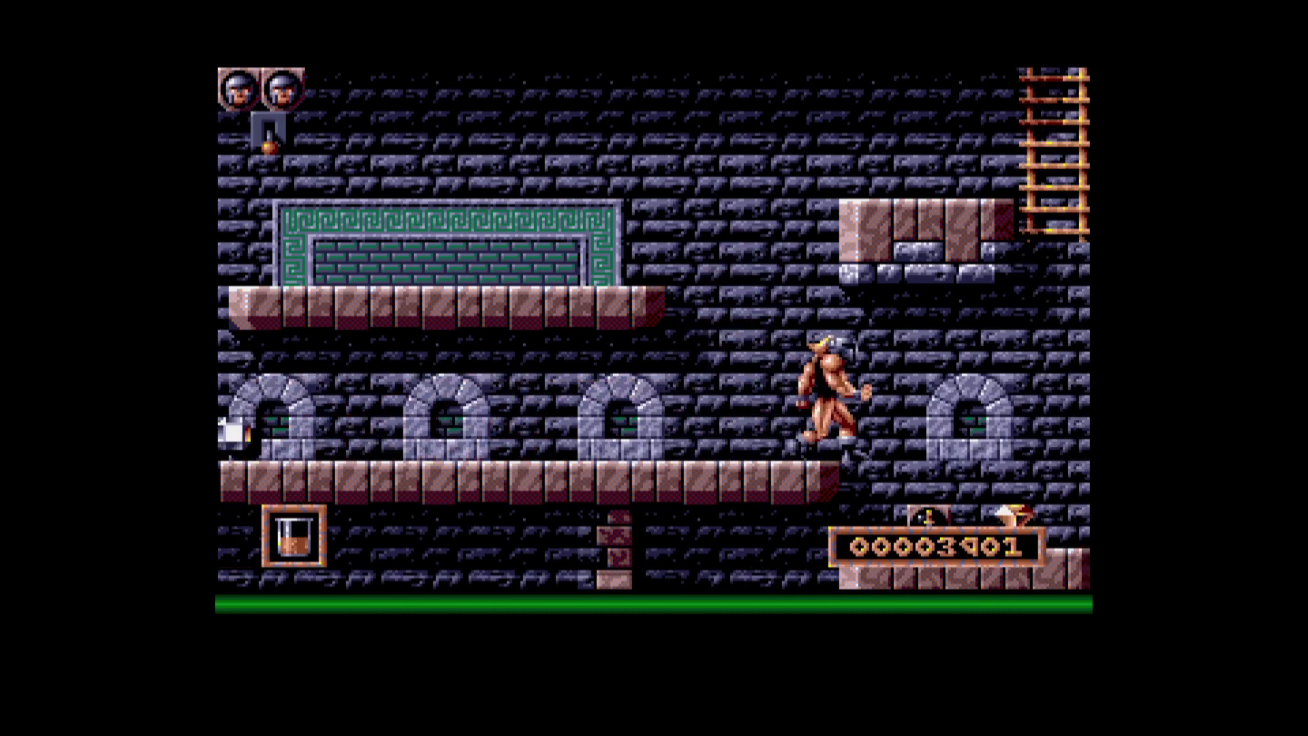
Save the current Gods game state to slot 0.
{"action": "key", "text": "F1"}
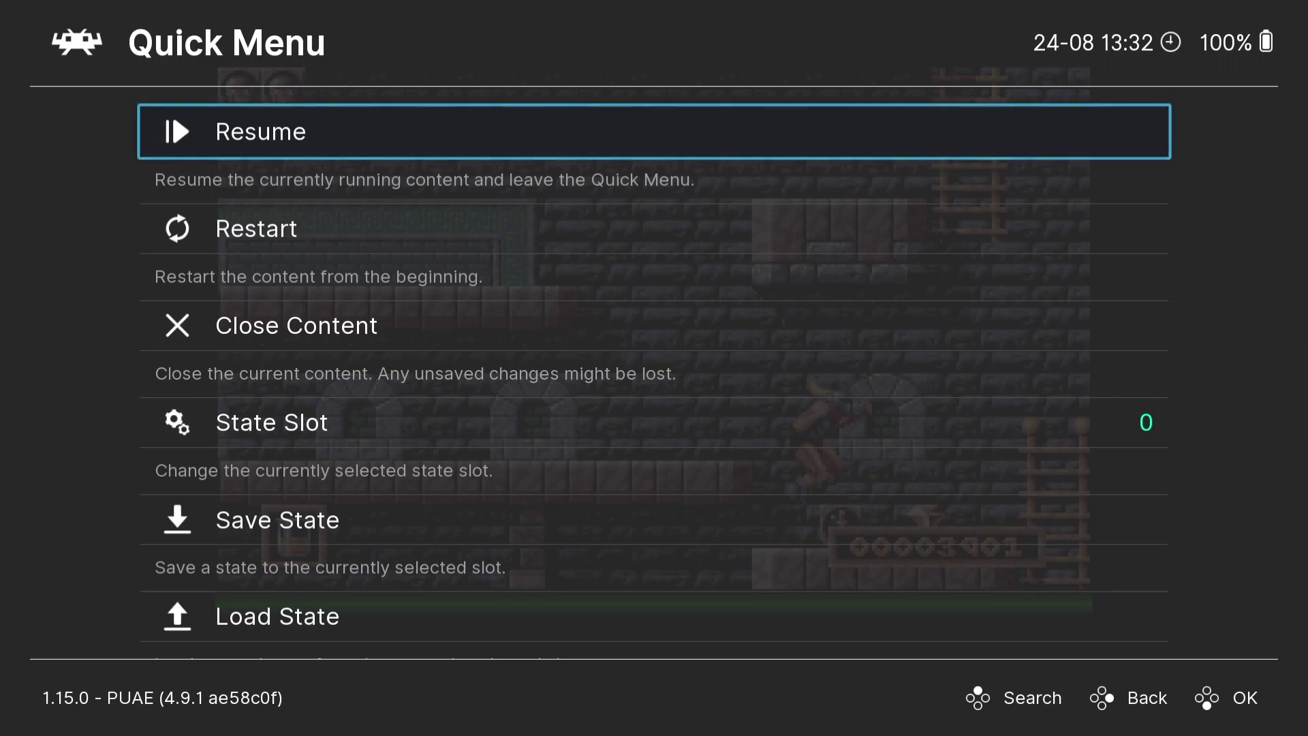
{"action": "key", "text": "Down"}
{"action": "key", "text": "Down"}
{"action": "key", "text": "Down"}
{"action": "key", "text": "Down"}
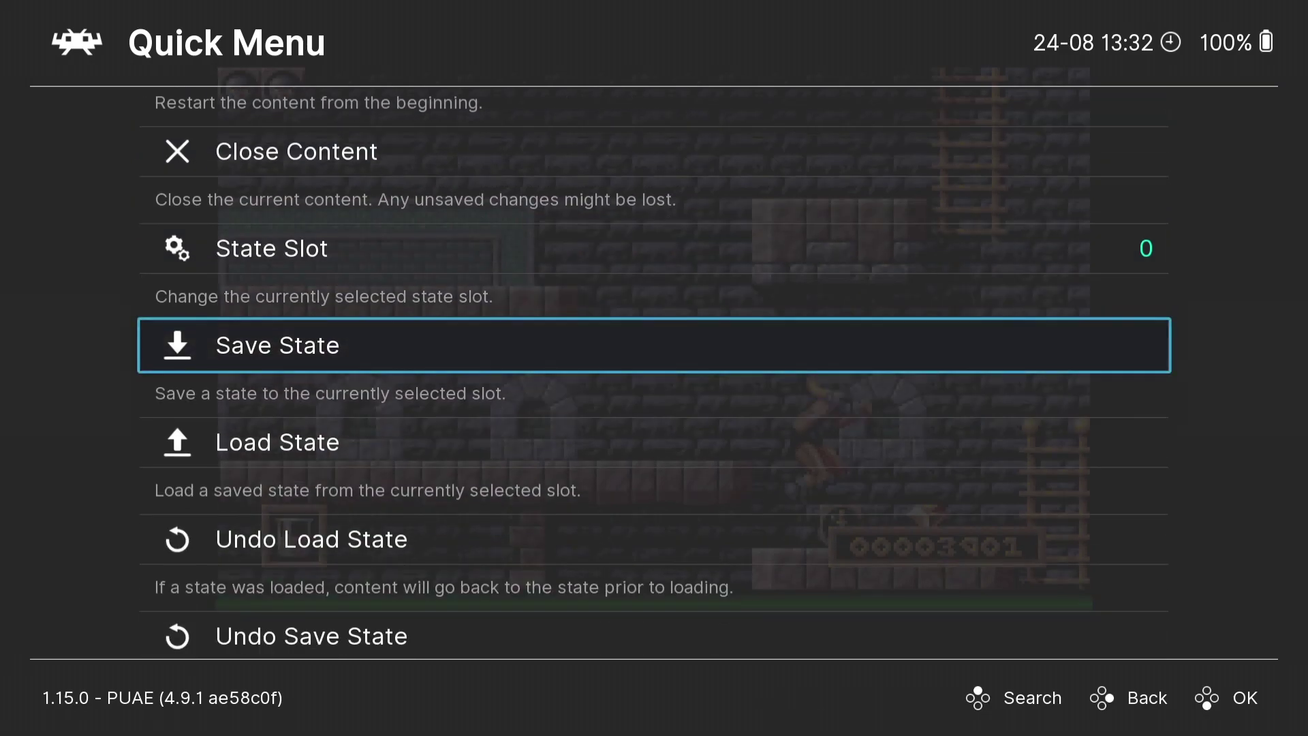
{"action": "key", "text": "Return"}
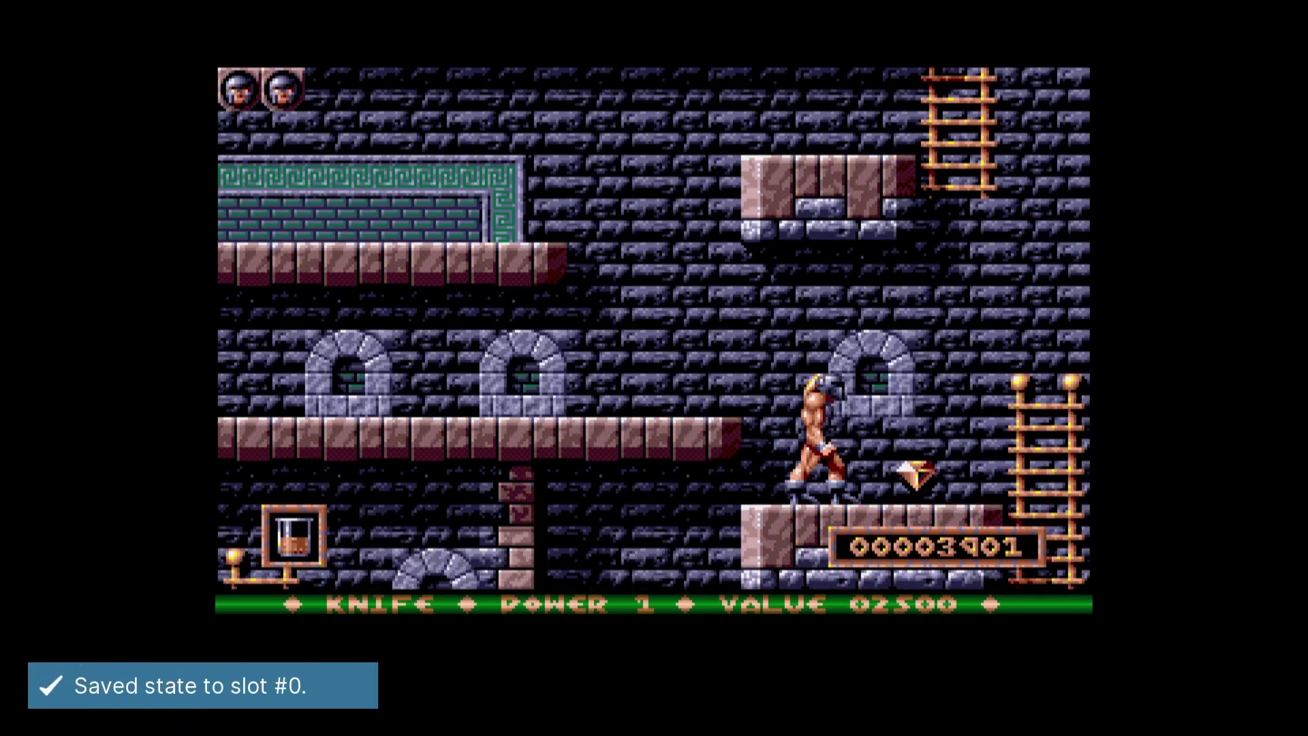
Continue playing Gods beyond the saved point, crossing the platforms leftward, then heading right to climb the upper ladder.
{"action": "key", "text": "Right"}
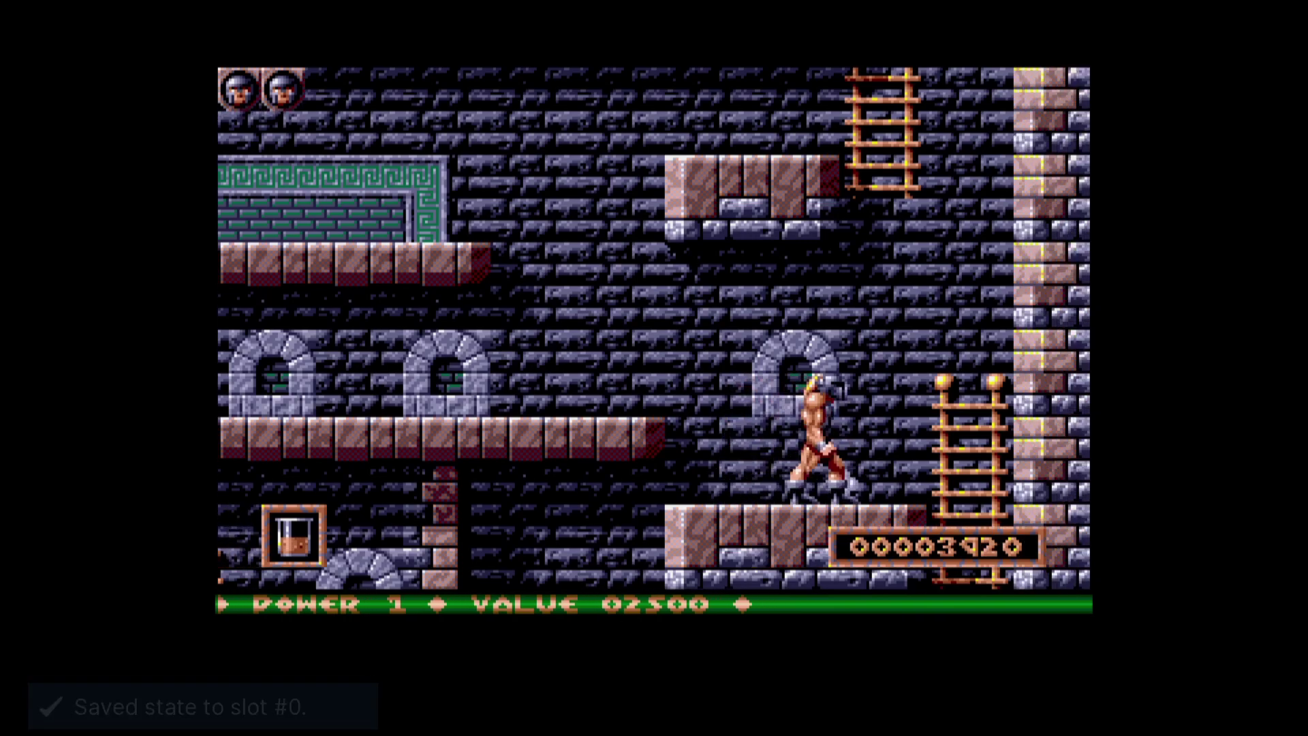
{"action": "key", "text": "Left"}
{"action": "key", "text": "Up"}
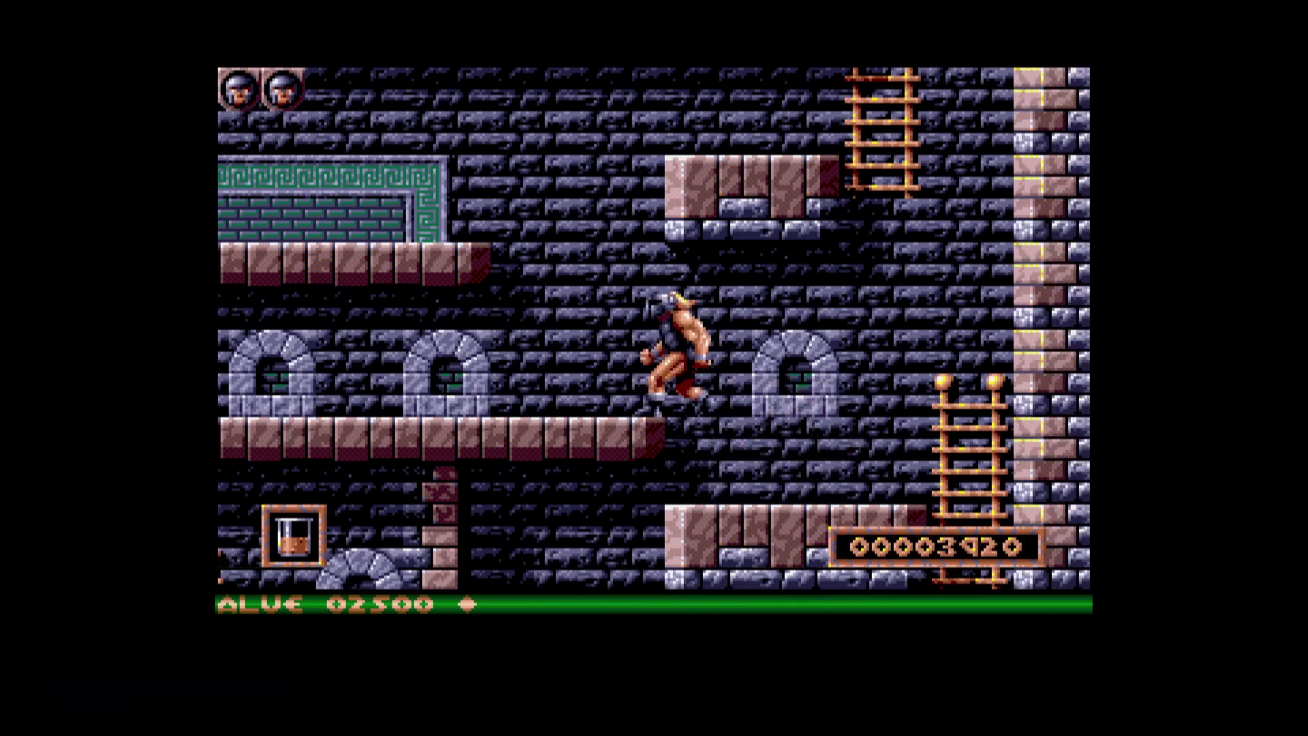
{"action": "key", "text": "Left"}
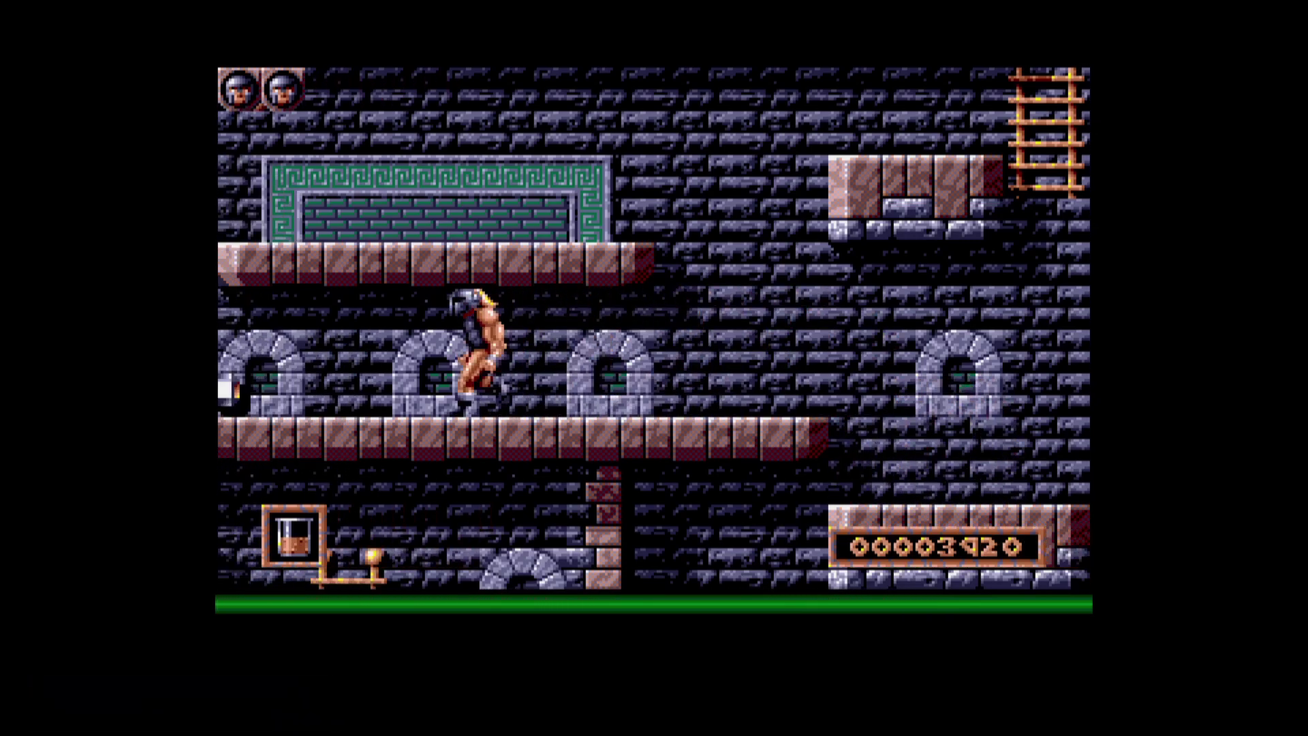
{"action": "key", "text": "Up"}
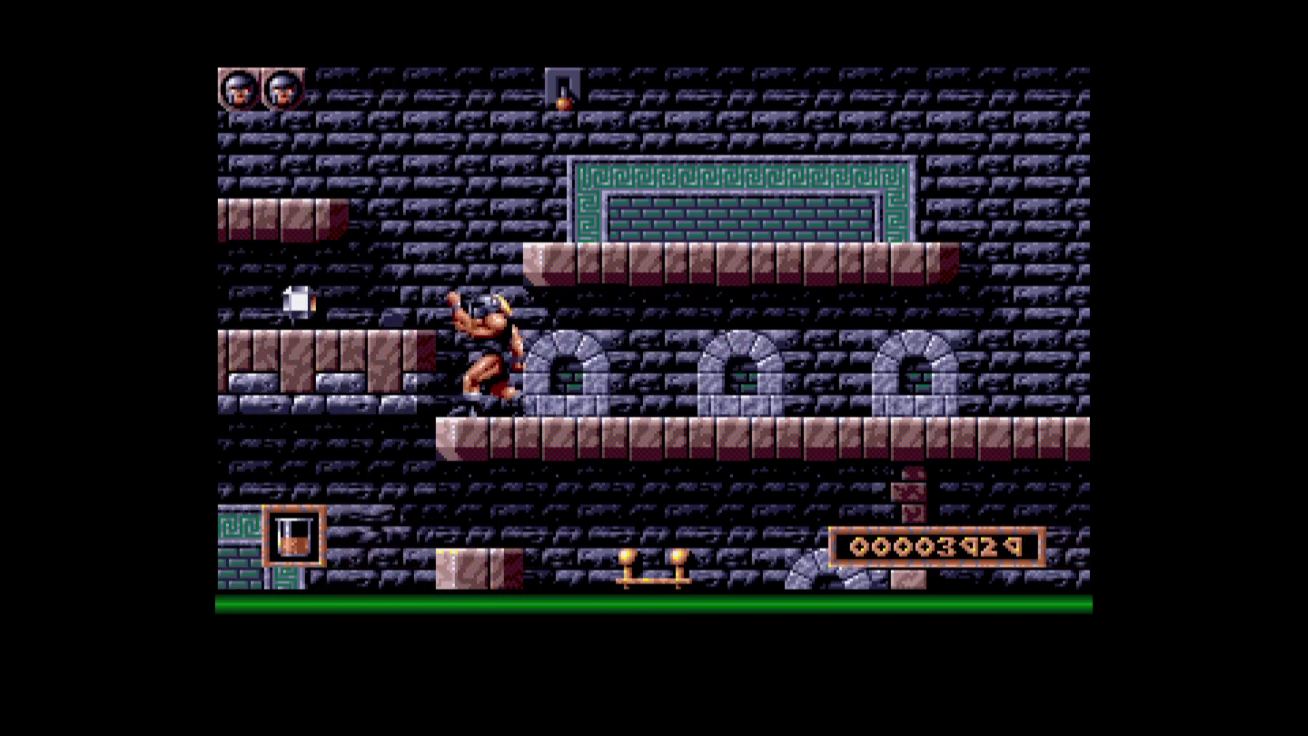
{"action": "key", "text": "Left"}
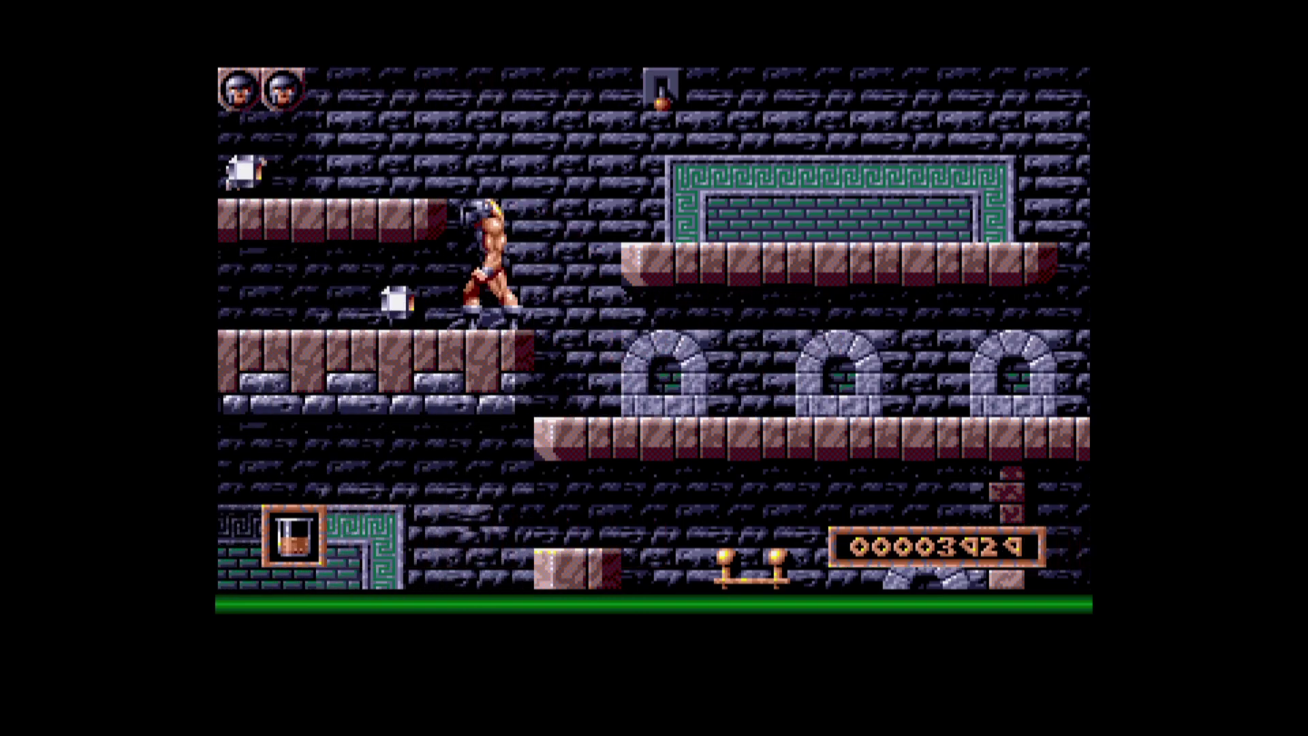
{"action": "key", "text": "Up"}
{"action": "key", "text": "Right"}
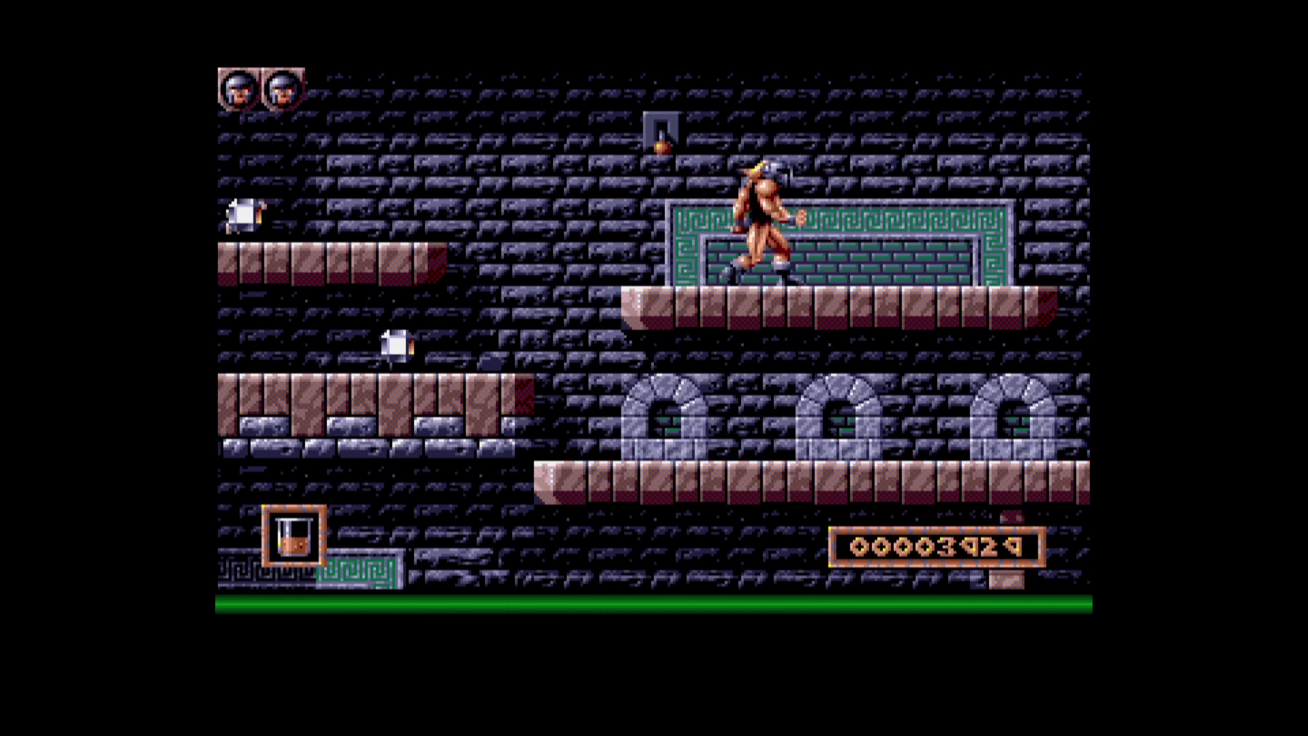
{"action": "key", "text": "Right"}
{"action": "key", "text": "Up"}
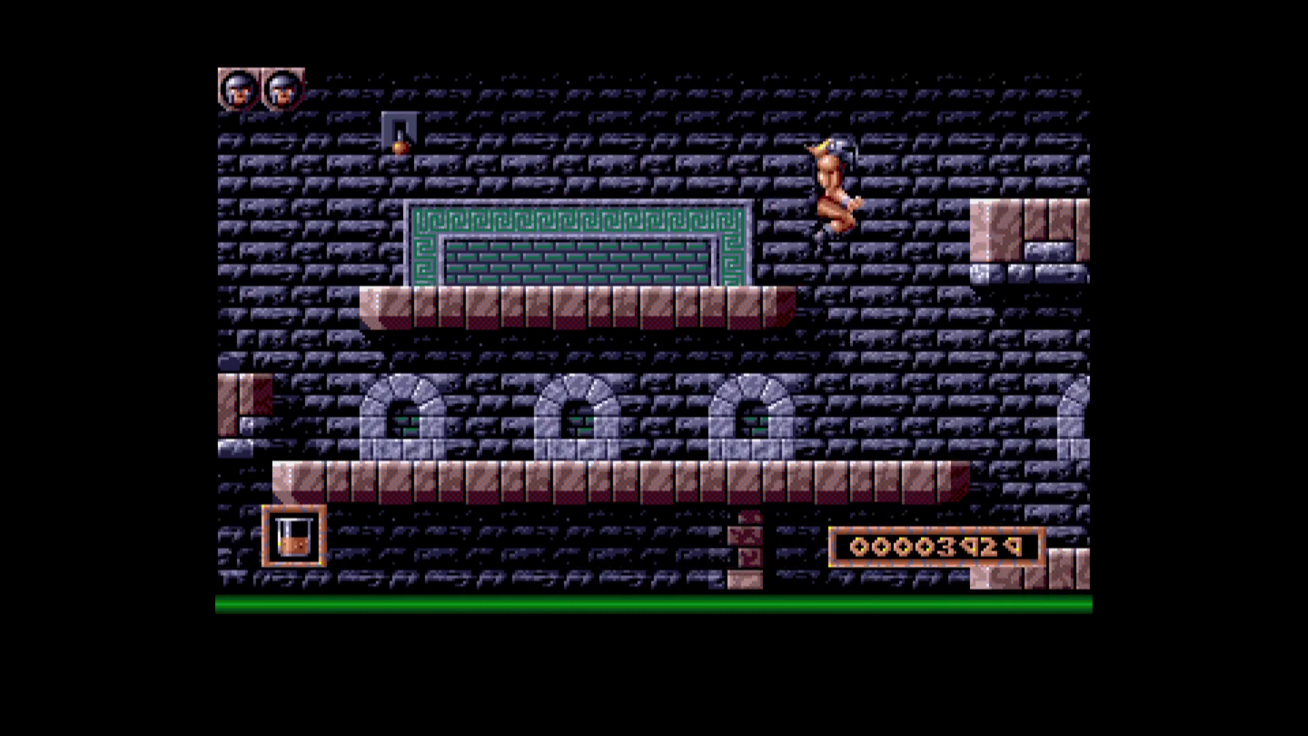
{"action": "key", "text": "Right"}
{"action": "key", "text": "Up"}
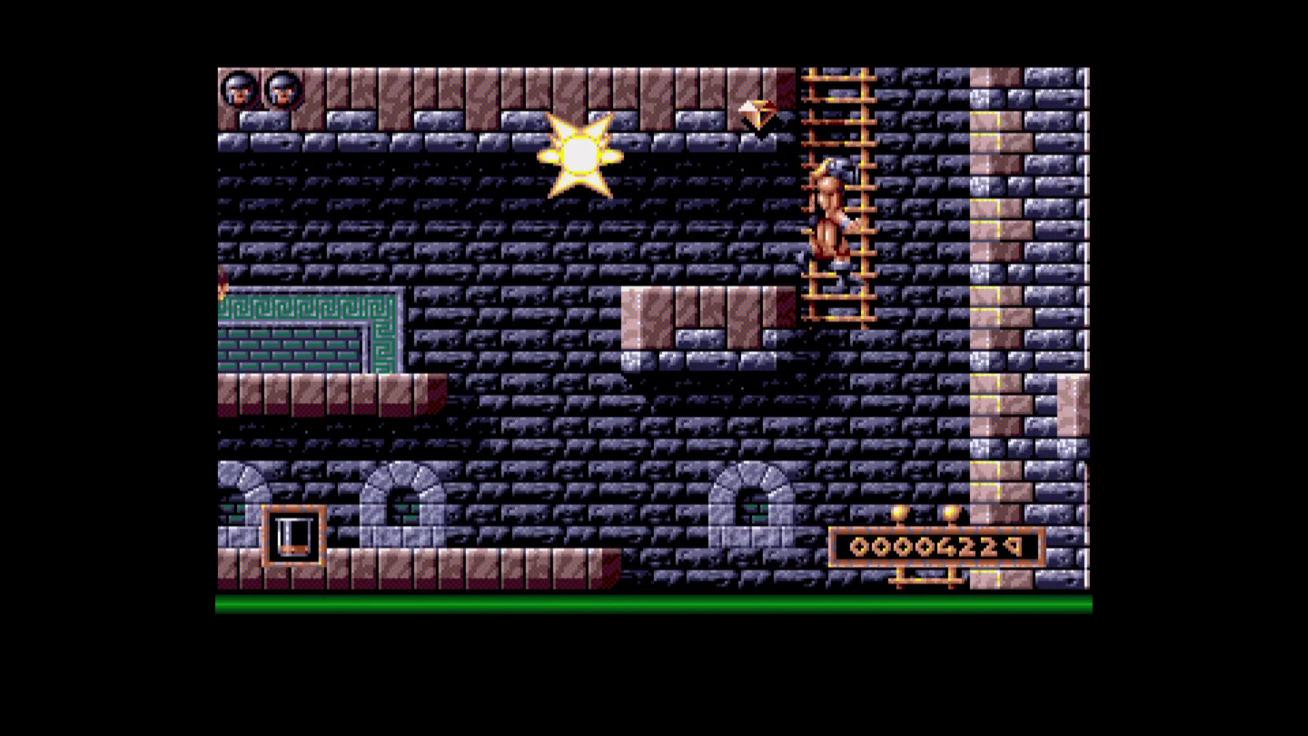
Load the Gods state saved in slot 0 and play on, jumping onto the middle platform to the left.
{"action": "key", "text": "F1"}
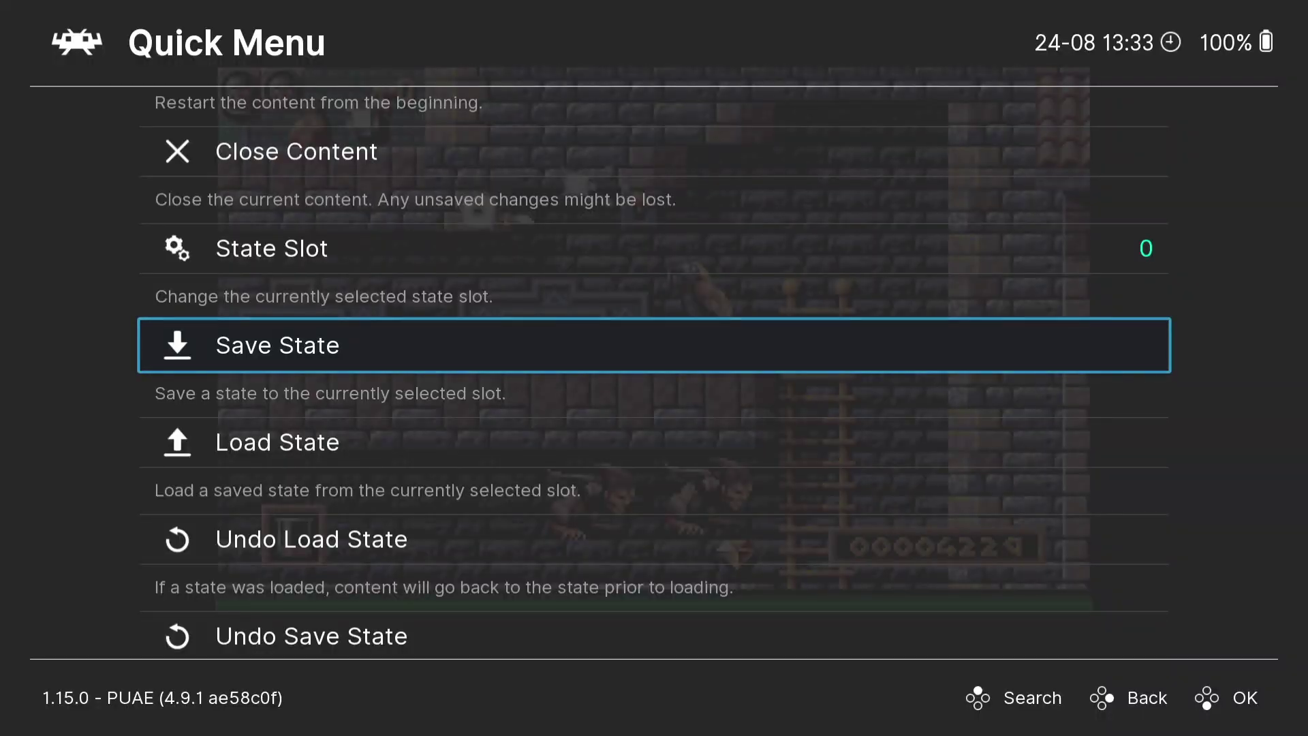
{"action": "key", "text": "Down"}
{"action": "key", "text": "Return"}
{"action": "key", "text": "Right"}
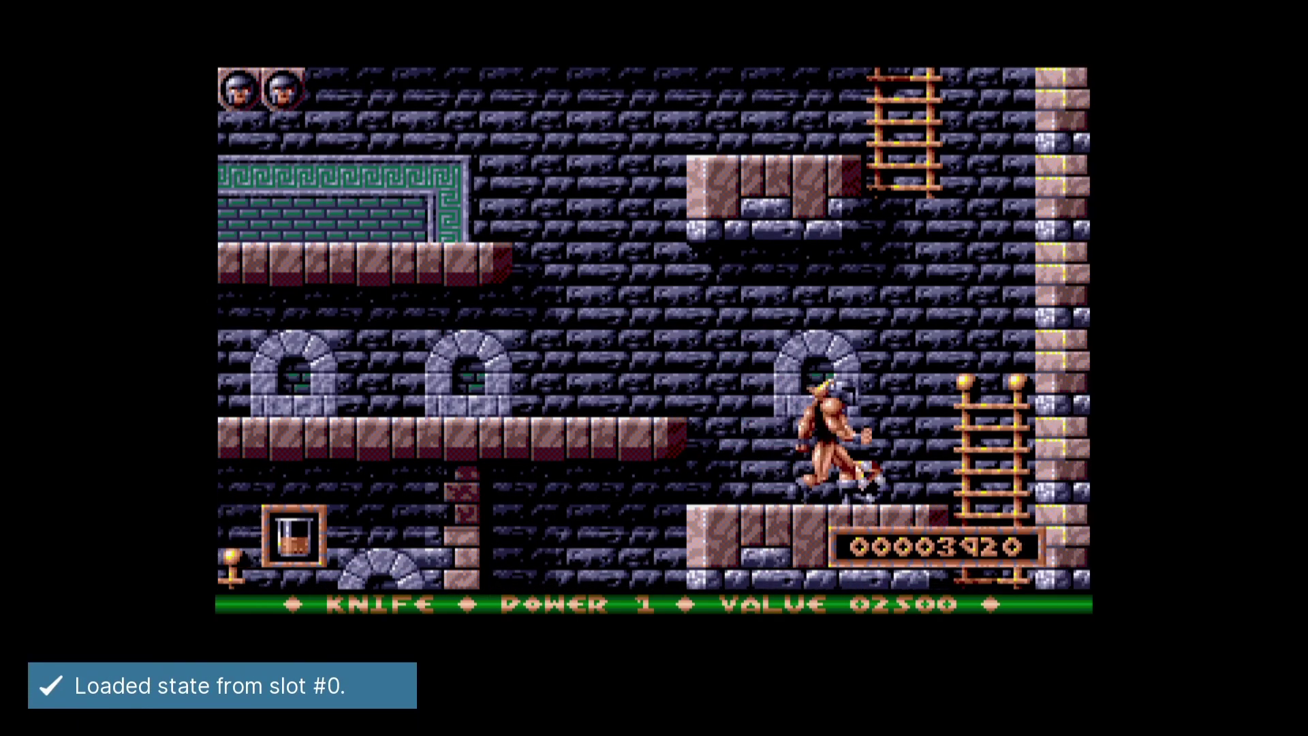
{"action": "key", "text": "Left"}
{"action": "key", "text": "Up"}
{"action": "key", "text": "Left"}
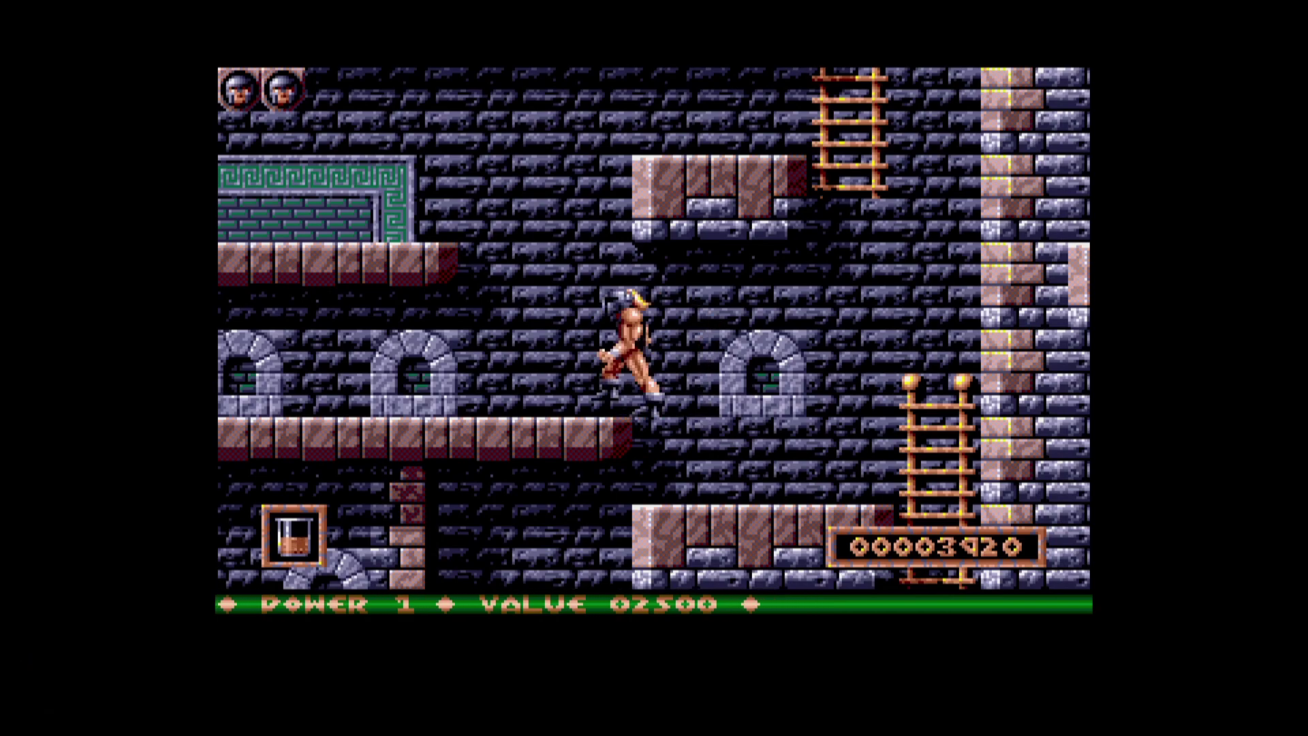
{"action": "key", "text": "Up"}
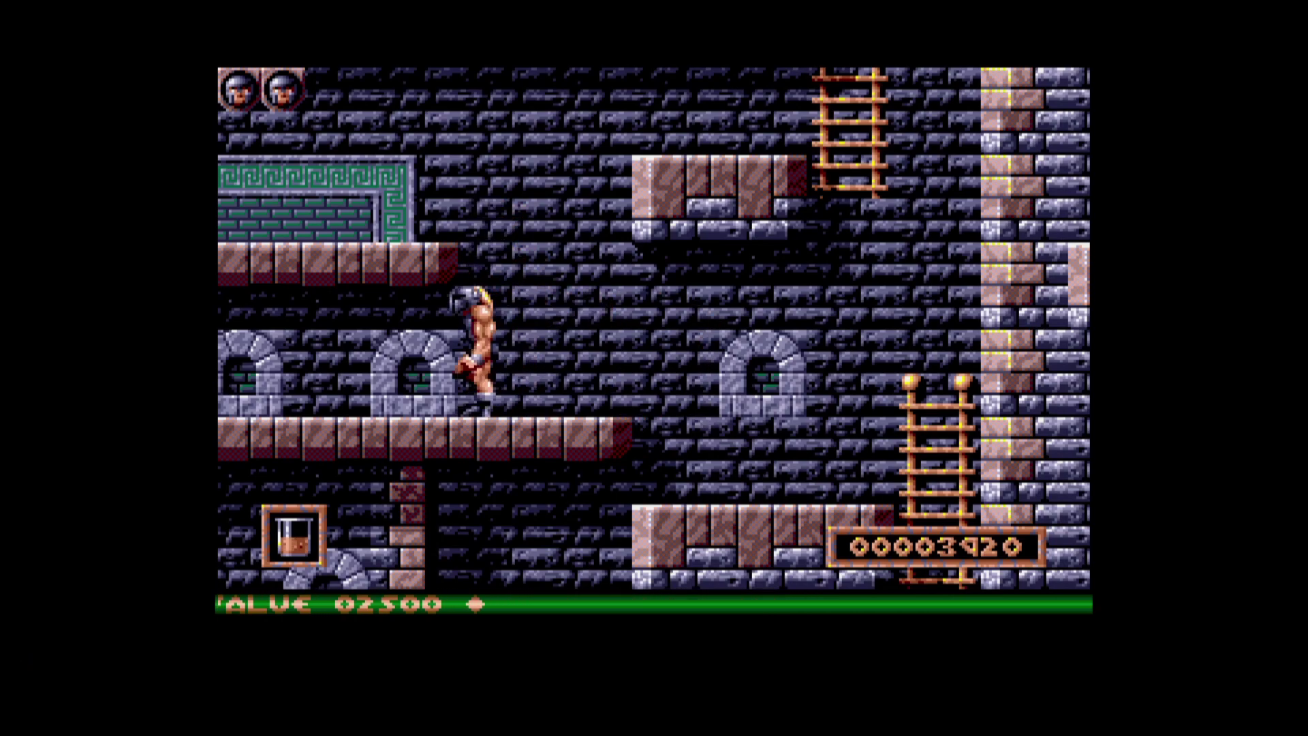
Quit RetroArch from its main menu and return to the LaunchBox game library.
{"action": "key", "text": "F1"}
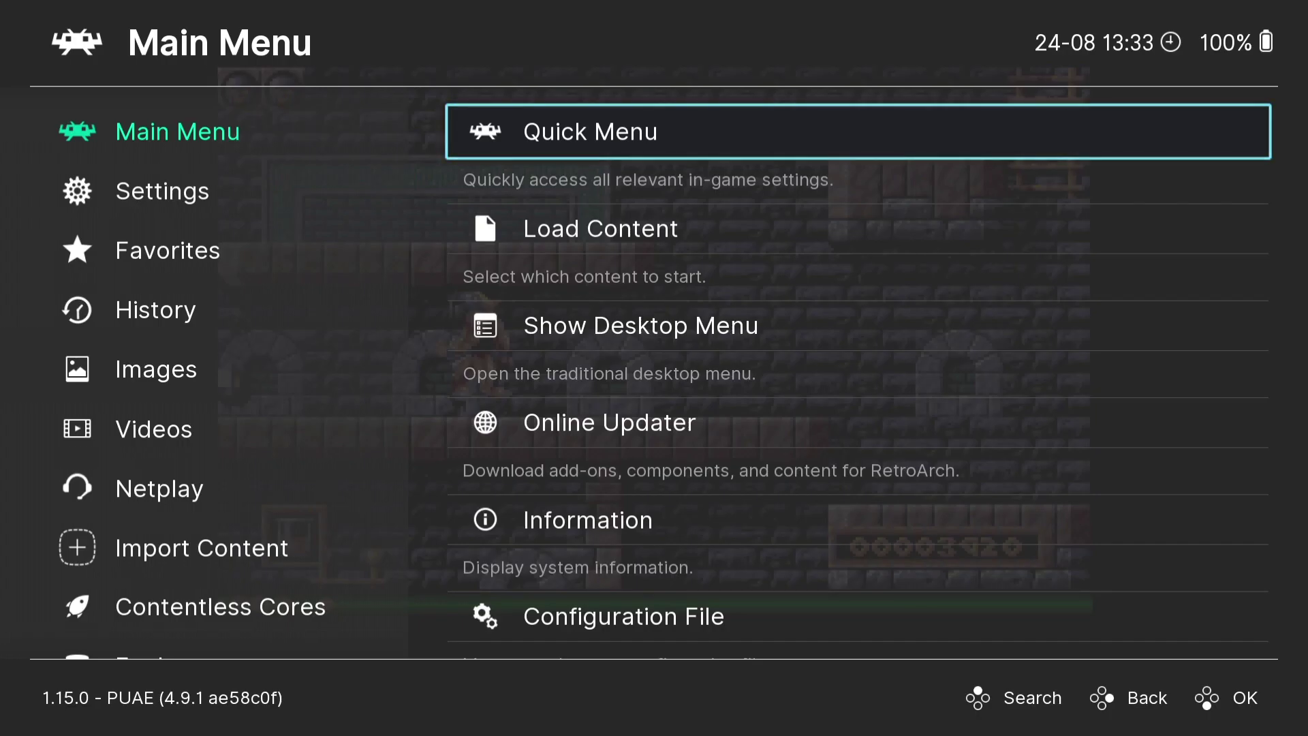
{"action": "key", "text": "Down"}
{"action": "key", "text": "Down"}
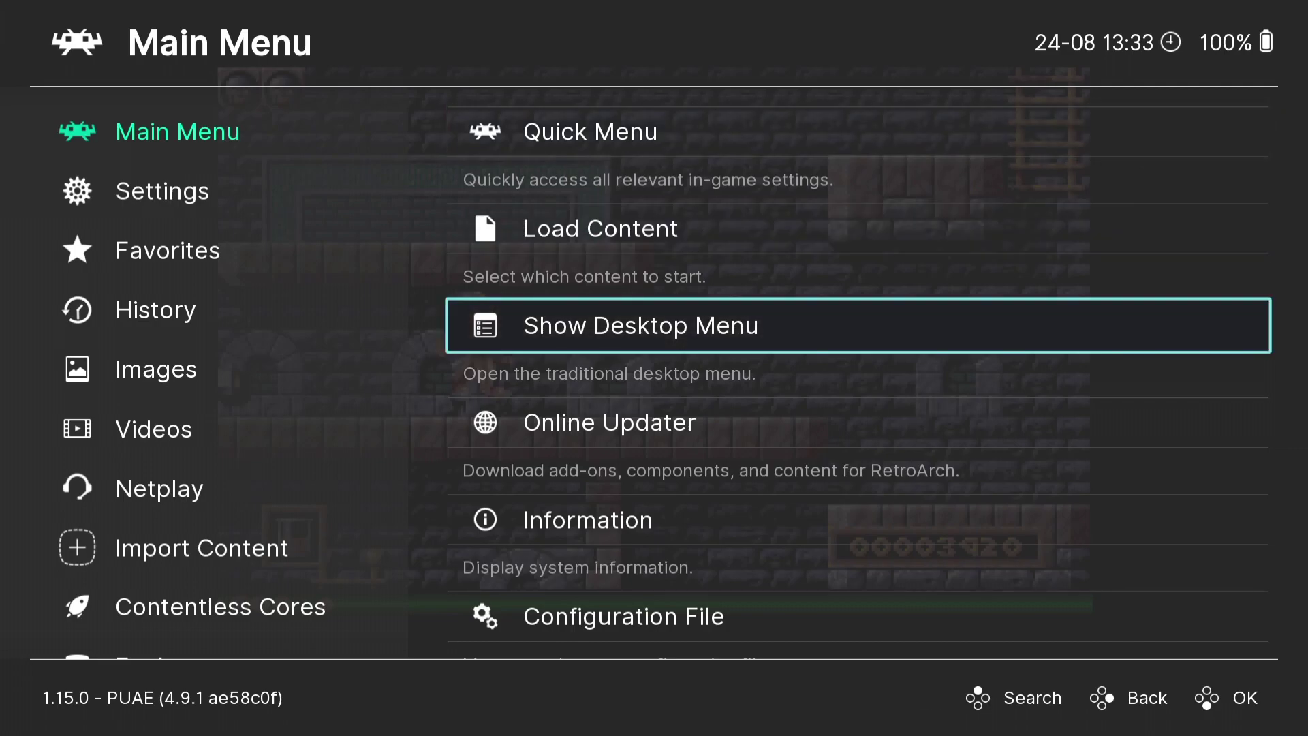
{"action": "key", "text": "Up"}
{"action": "key", "text": "Up"}
{"action": "key", "text": "Up"}
{"action": "key", "text": "Return"}
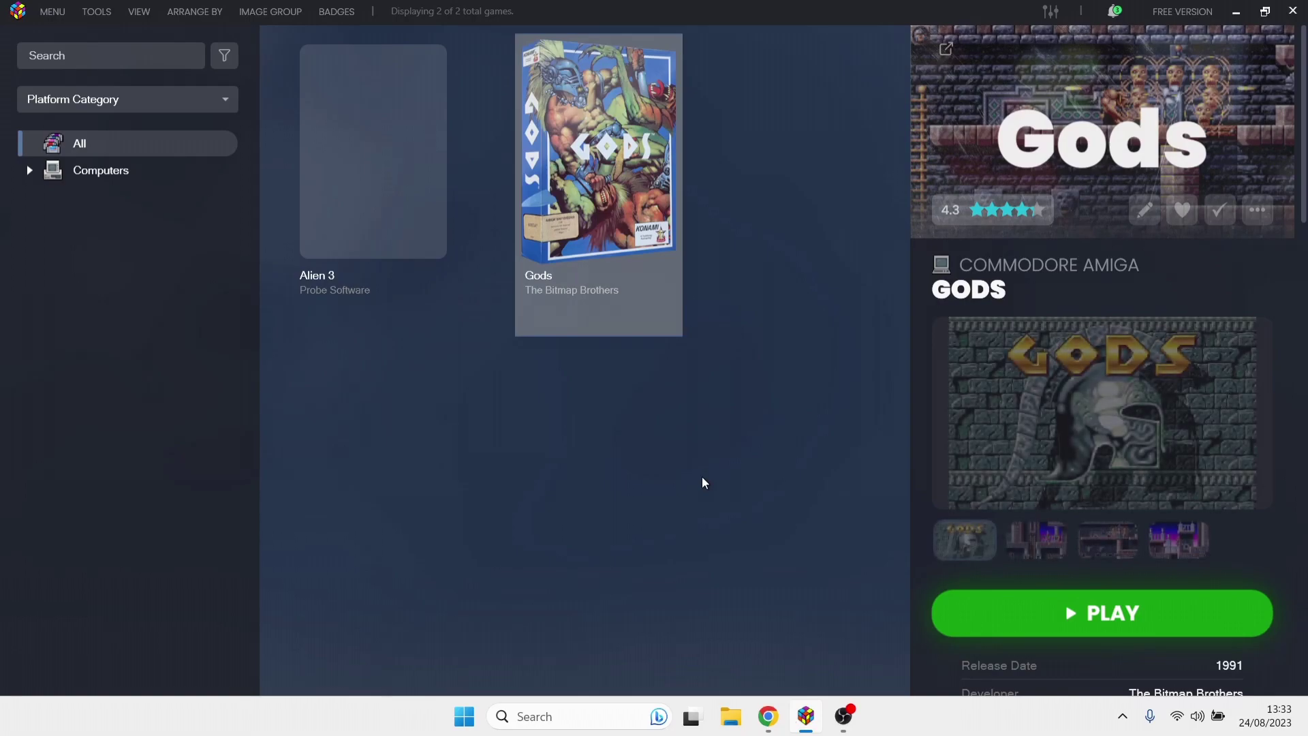
Launch Alien 3 from the LaunchBox library and test it by running, shooting and descending the ladder into the lower corridors.
{"action": "double_click", "coordinate": [372, 135]}
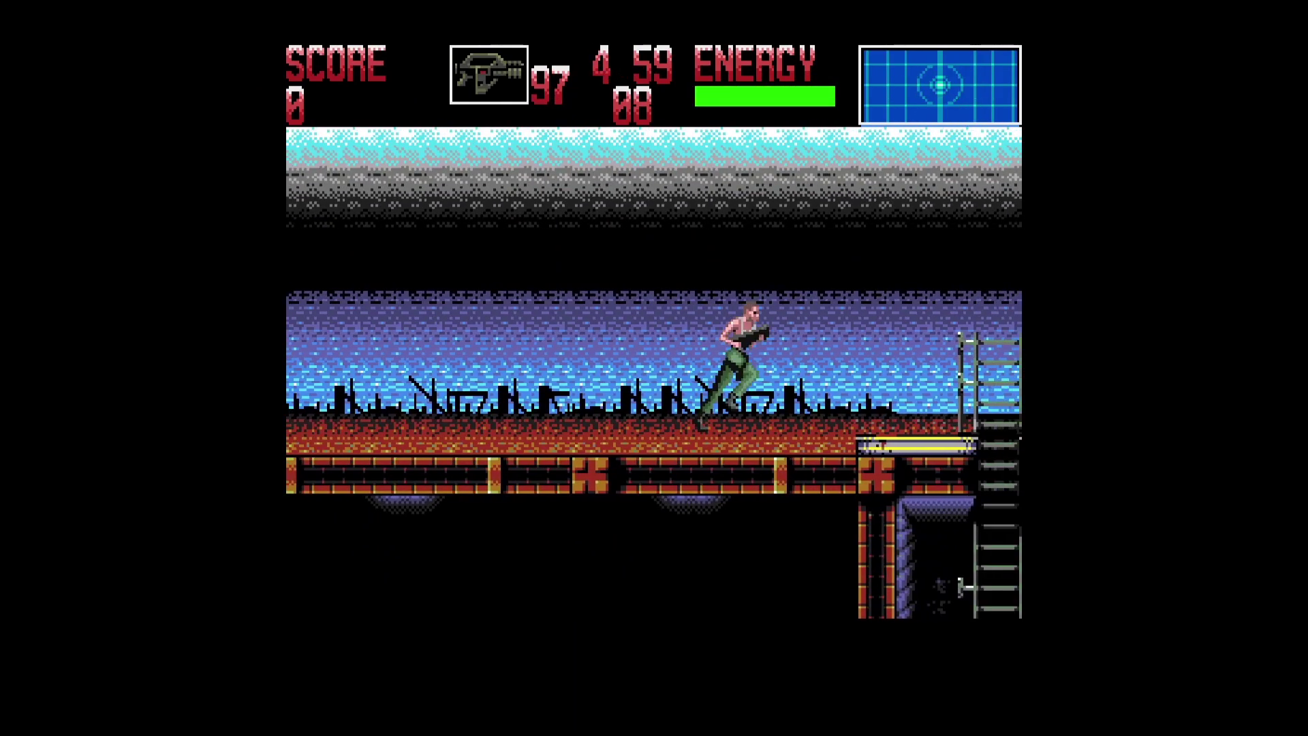
{"action": "key", "text": "Right"}
{"action": "key", "text": "x"}
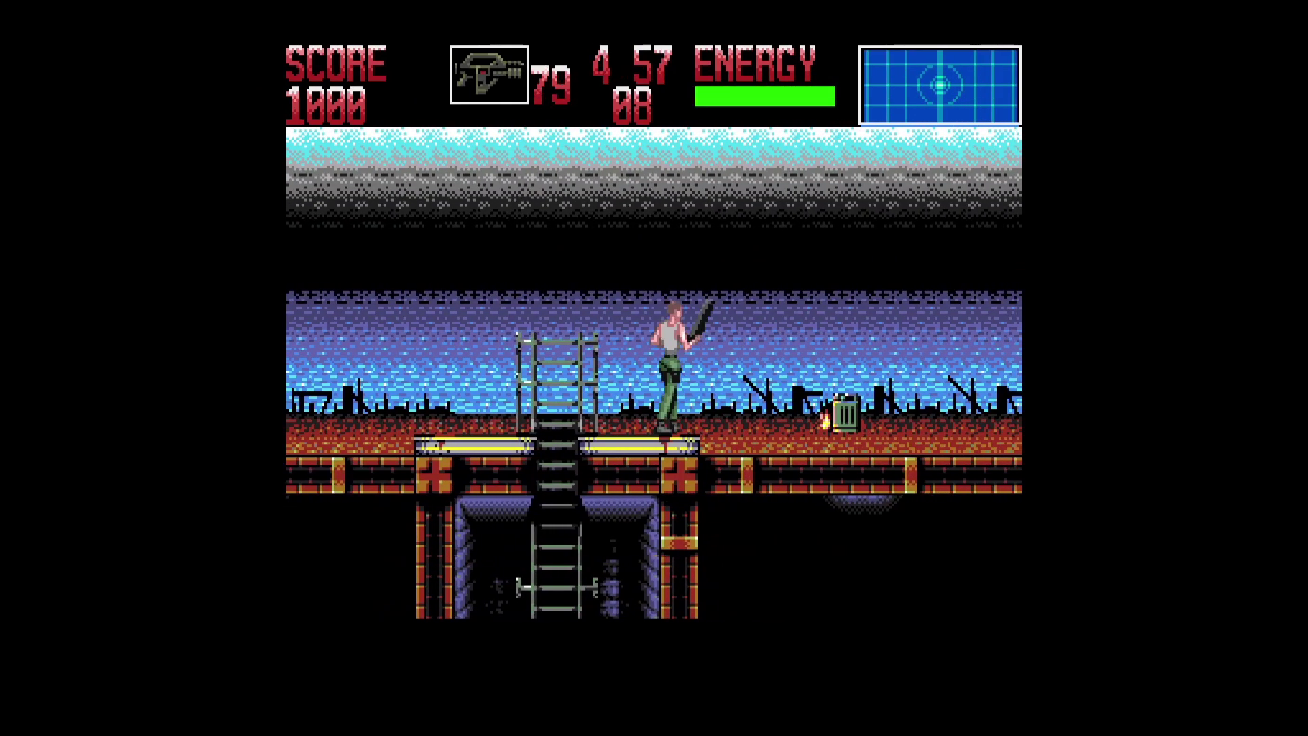
{"action": "key", "text": "Left"}
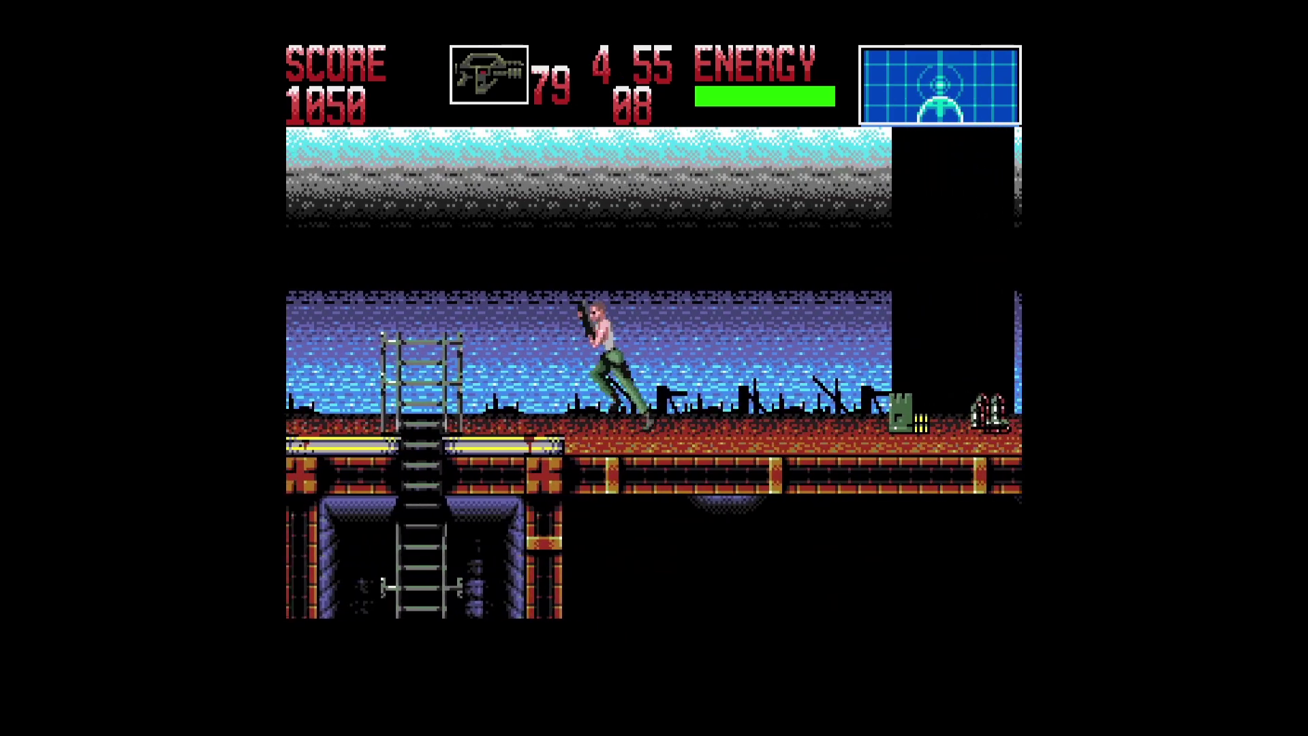
{"action": "key", "text": "Up"}
{"action": "key", "text": "Down"}
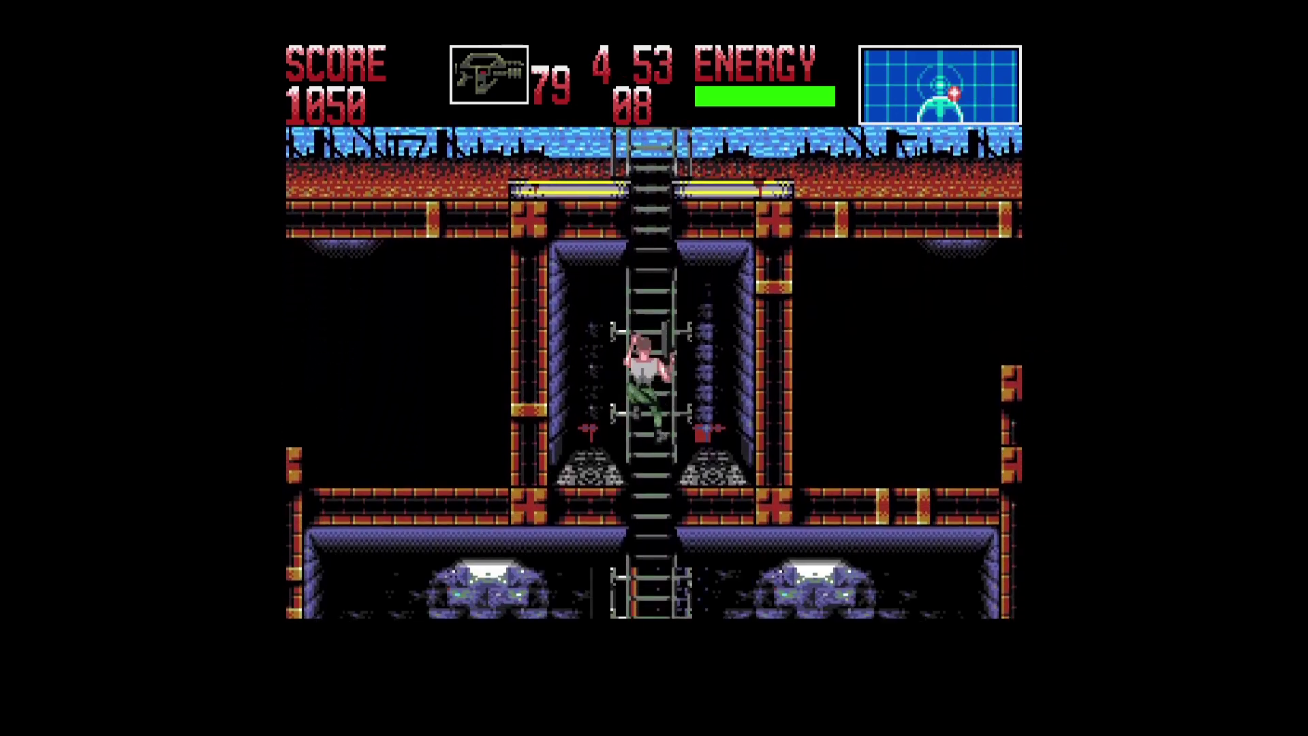
{"action": "key", "text": "Left"}
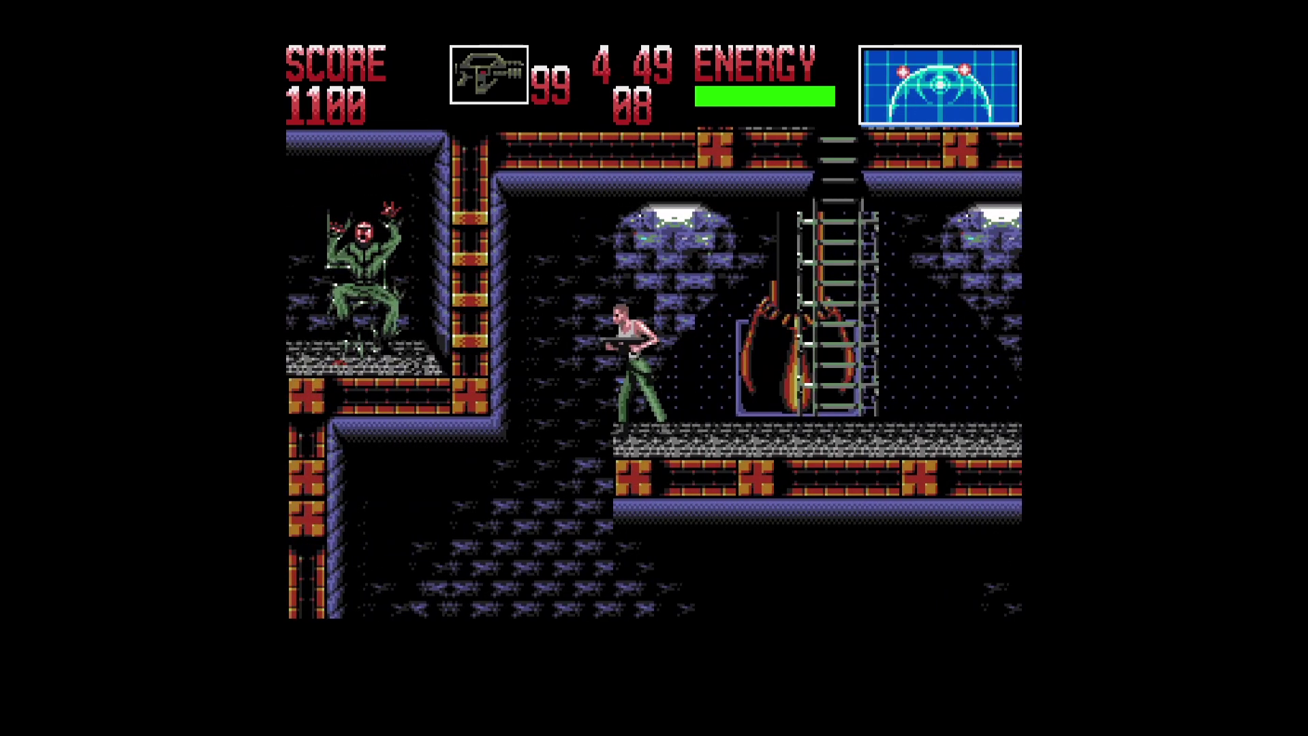
{"action": "key", "text": "Left"}
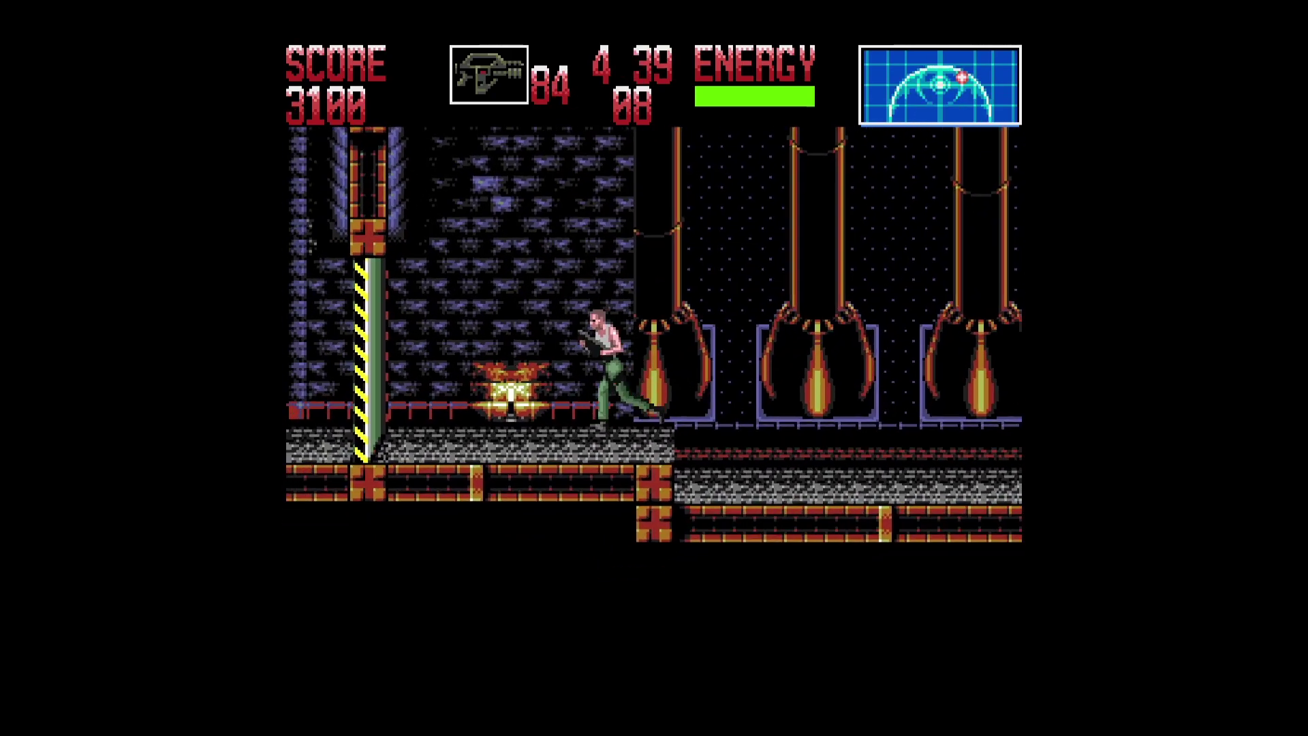
Continue playing Alien 3, running back to the ladder, climbing to the upper level and firing the weapon there.
{"action": "key", "text": "Up"}
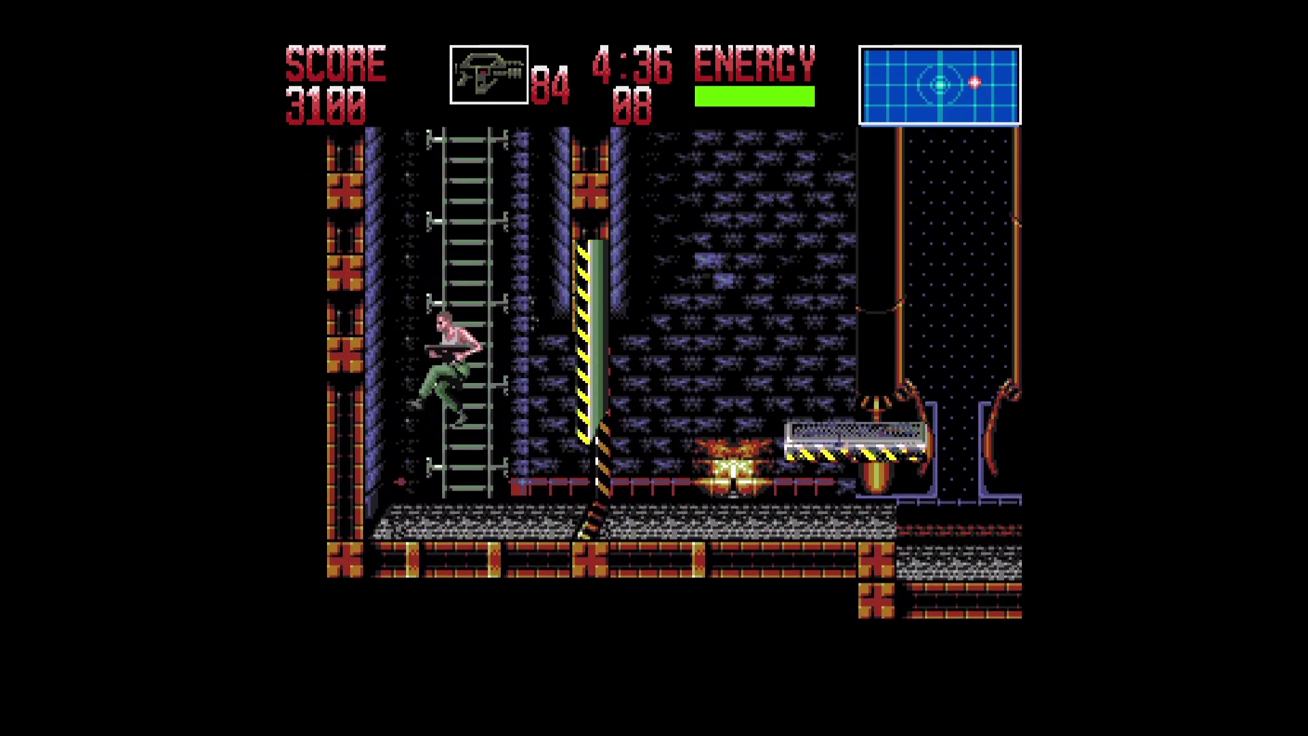
{"action": "key", "text": "Up"}
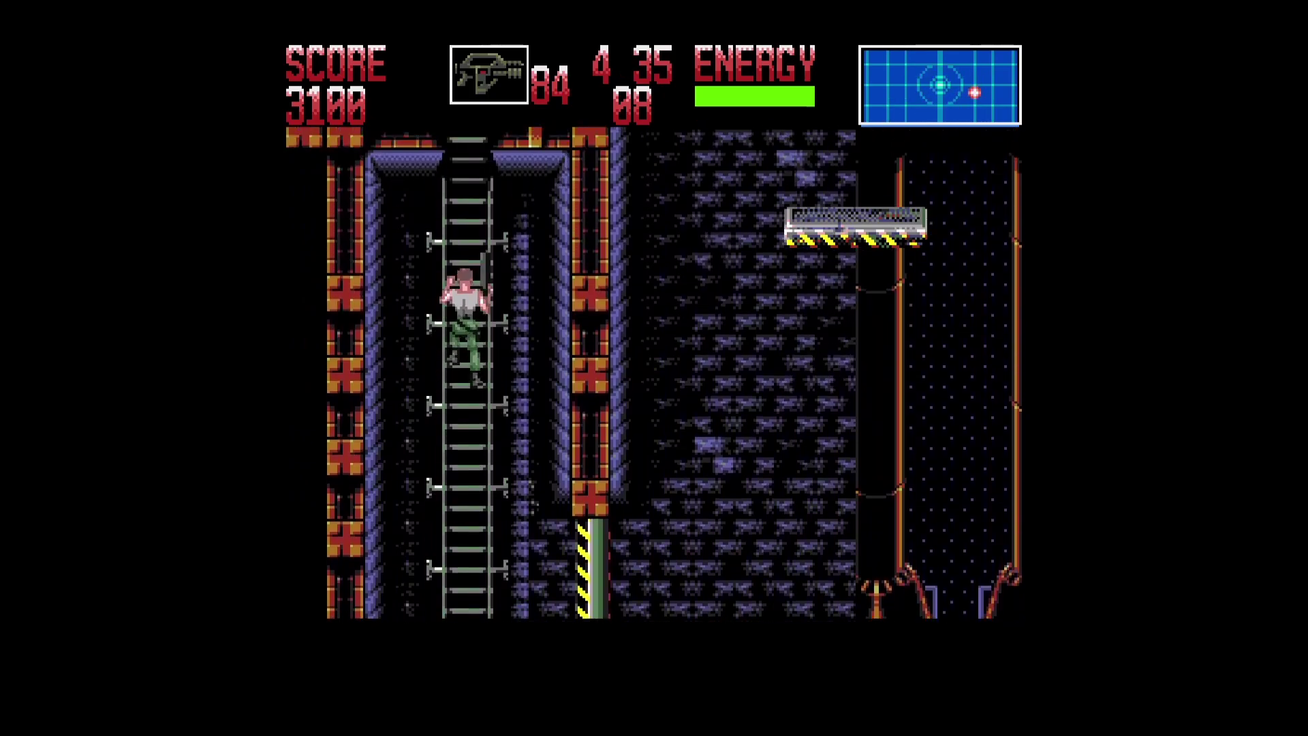
{"action": "key", "text": "Up"}
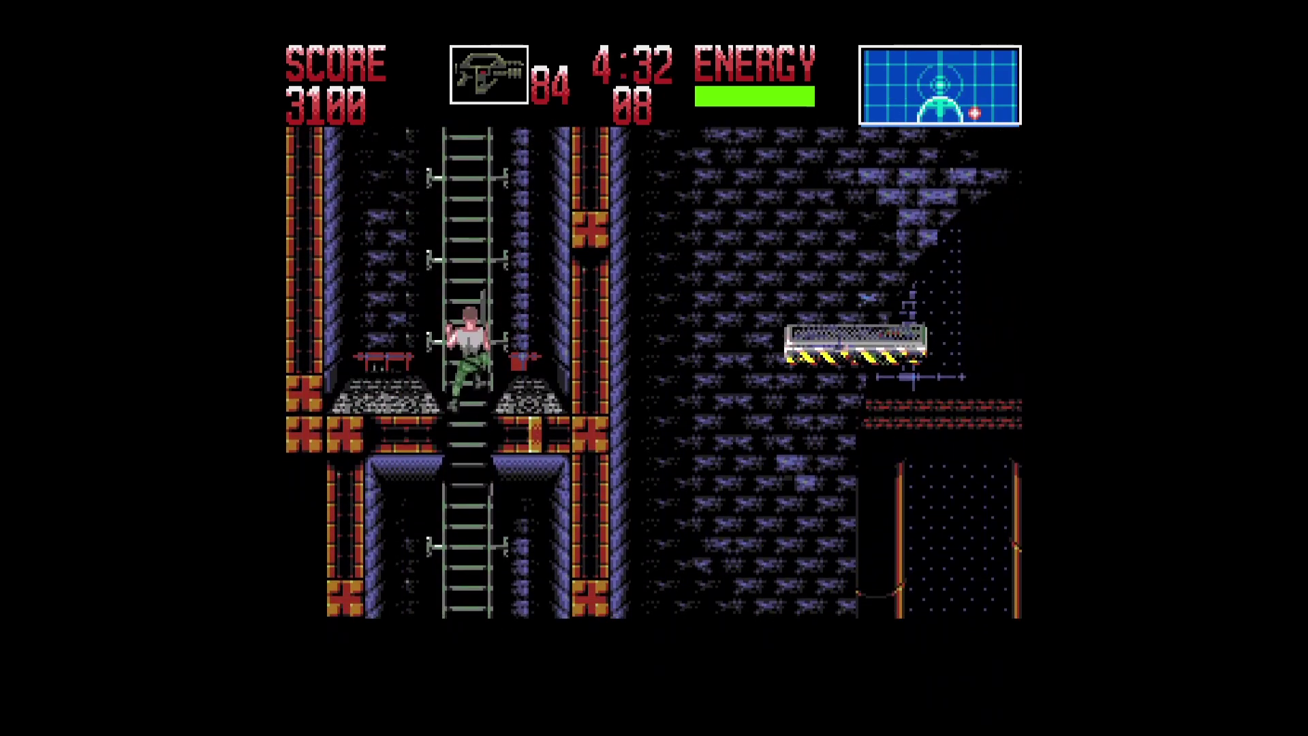
{"action": "key", "text": "z"}
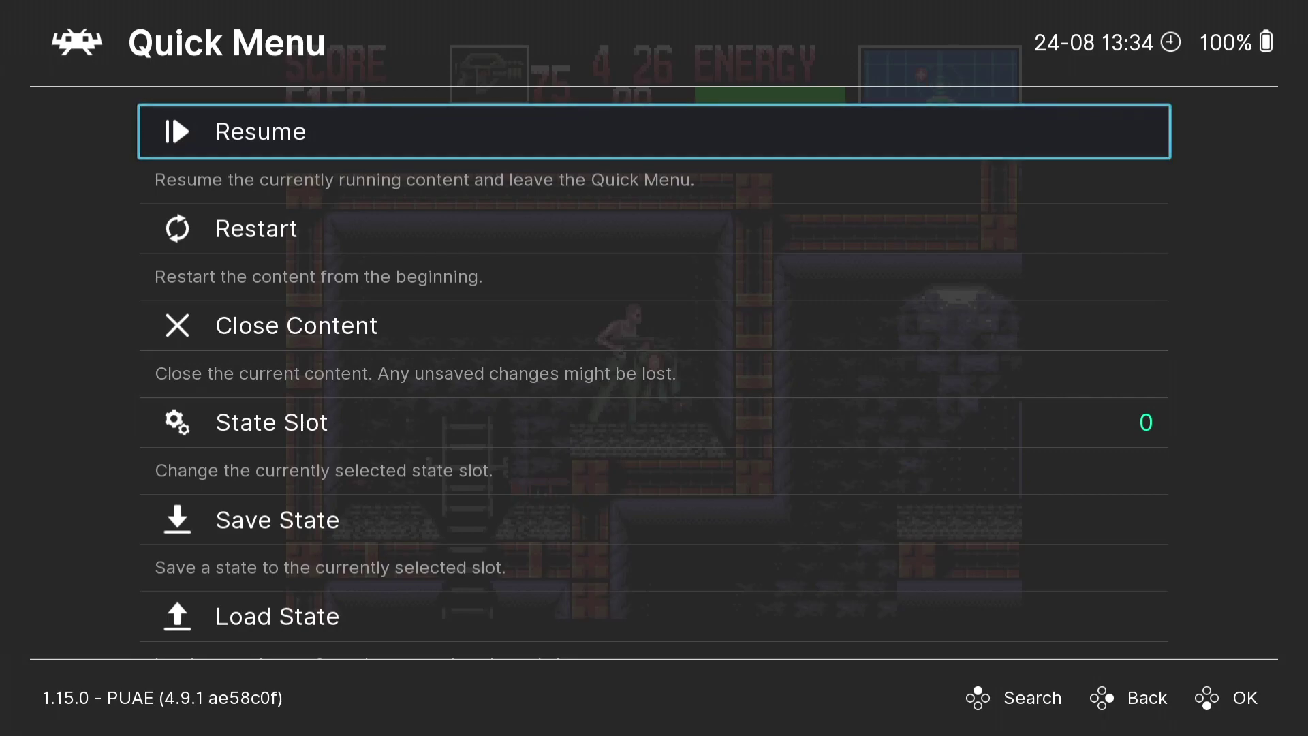
Look through the Quick Menu's save and load state options, and go back to the Main Menu.
{"action": "key", "text": "Down"}
{"action": "key", "text": "Down"}
{"action": "key", "text": "Down"}
{"action": "key", "text": "Down"}
{"action": "key", "text": "Down"}
{"action": "key", "text": "Down"}
{"action": "key", "text": "Down"}
{"action": "key", "text": "Down"}
{"action": "key", "text": "Down"}
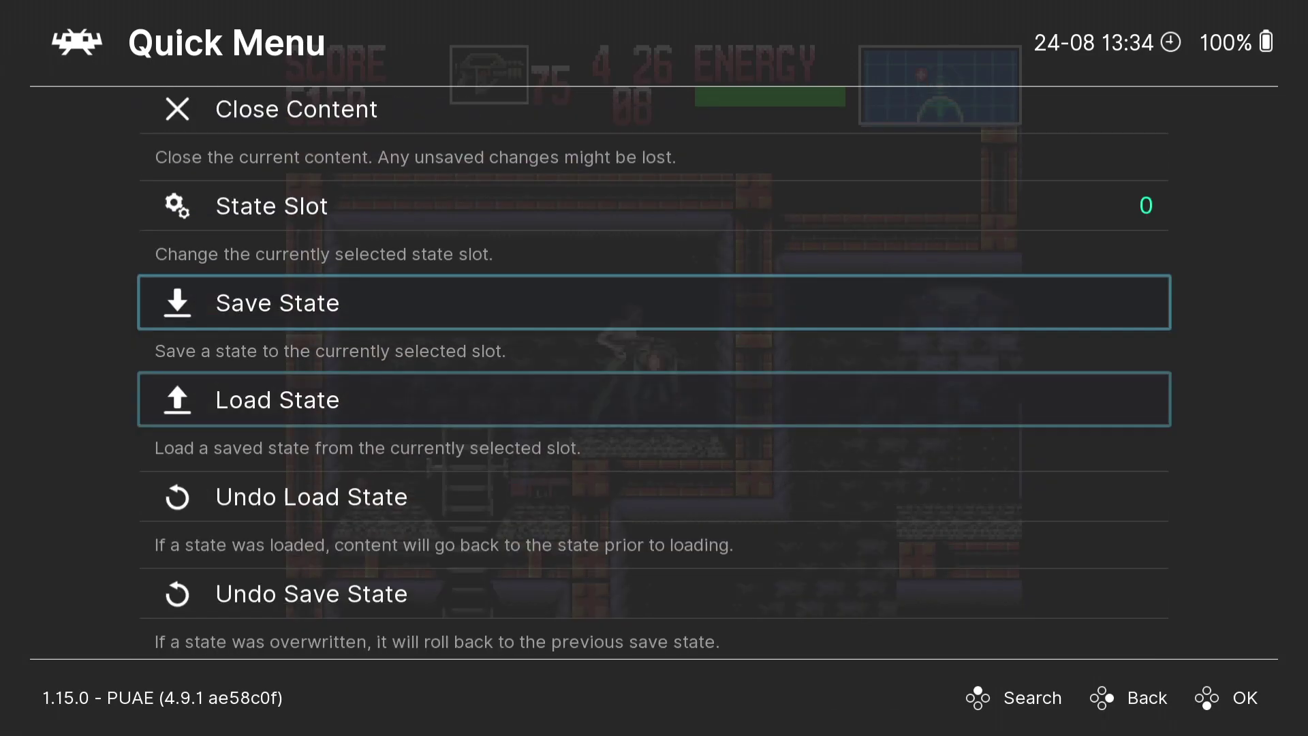
{"action": "key", "text": "Down"}
{"action": "key", "text": "BackSpace"}
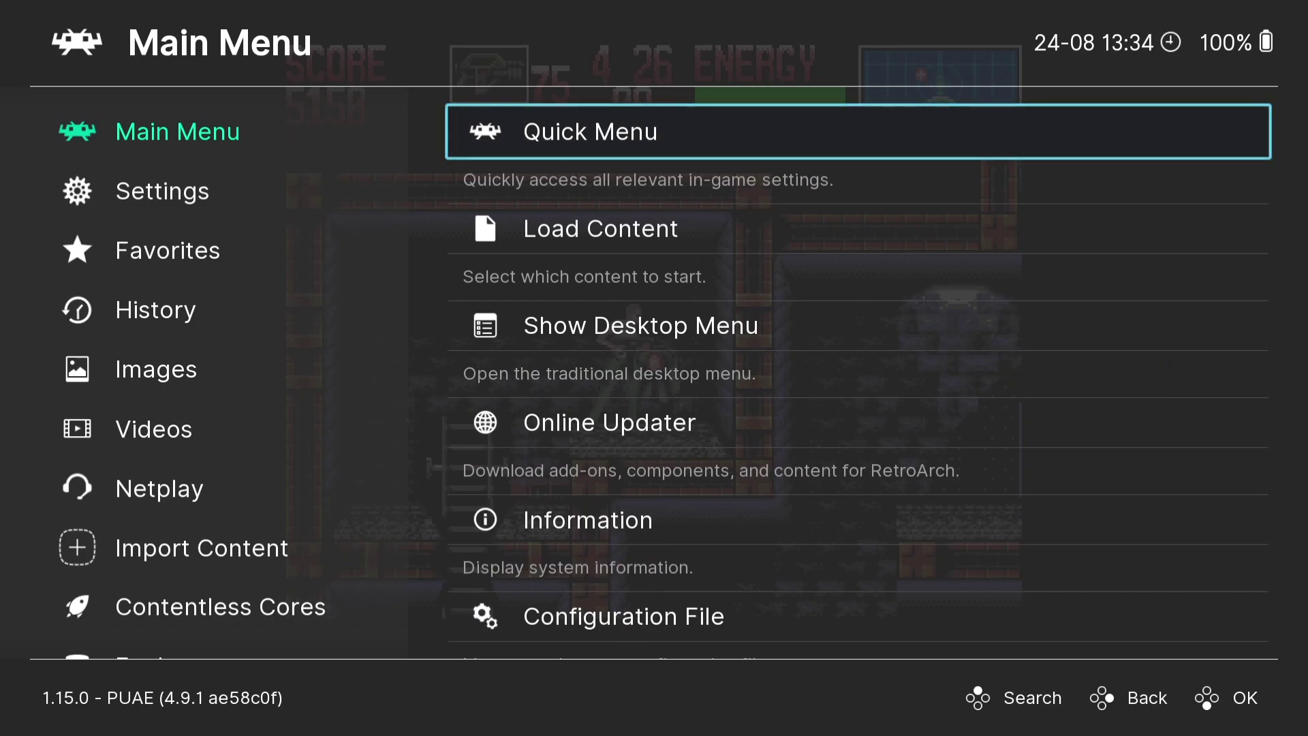
Save the current RetroArch configuration, overwriting retroarch.cfg.
{"action": "key", "text": "Down"}
{"action": "key", "text": "Down"}
{"action": "key", "text": "Down"}
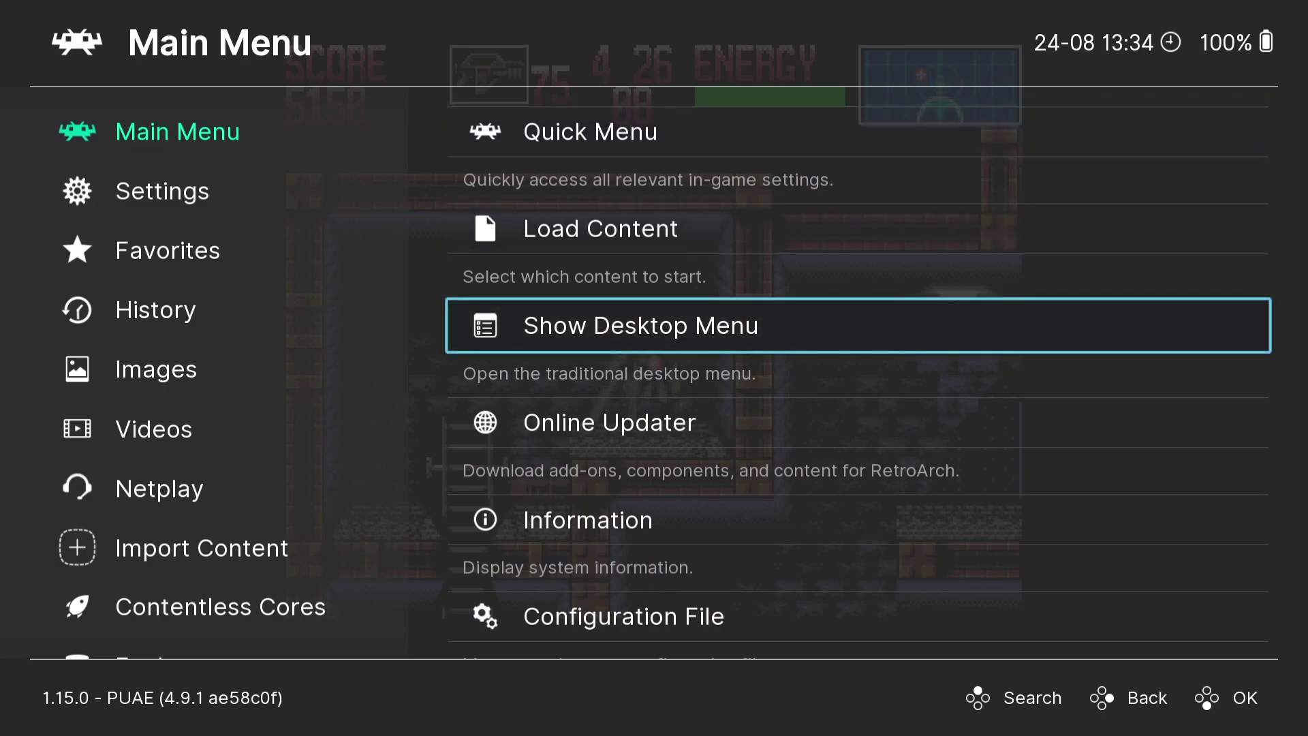
{"action": "key", "text": "Down"}
{"action": "key", "text": "Down"}
{"action": "key", "text": "Return"}
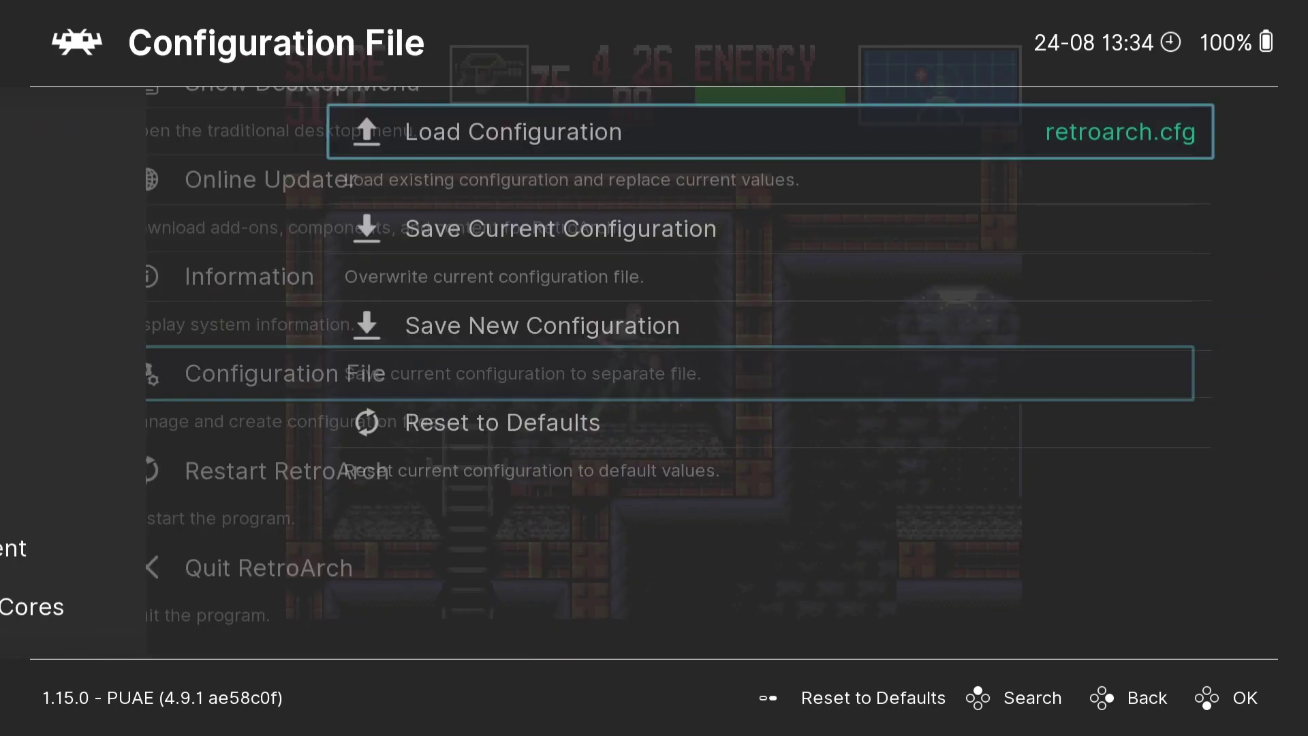
{"action": "key", "text": "Down"}
{"action": "key", "text": "Return"}
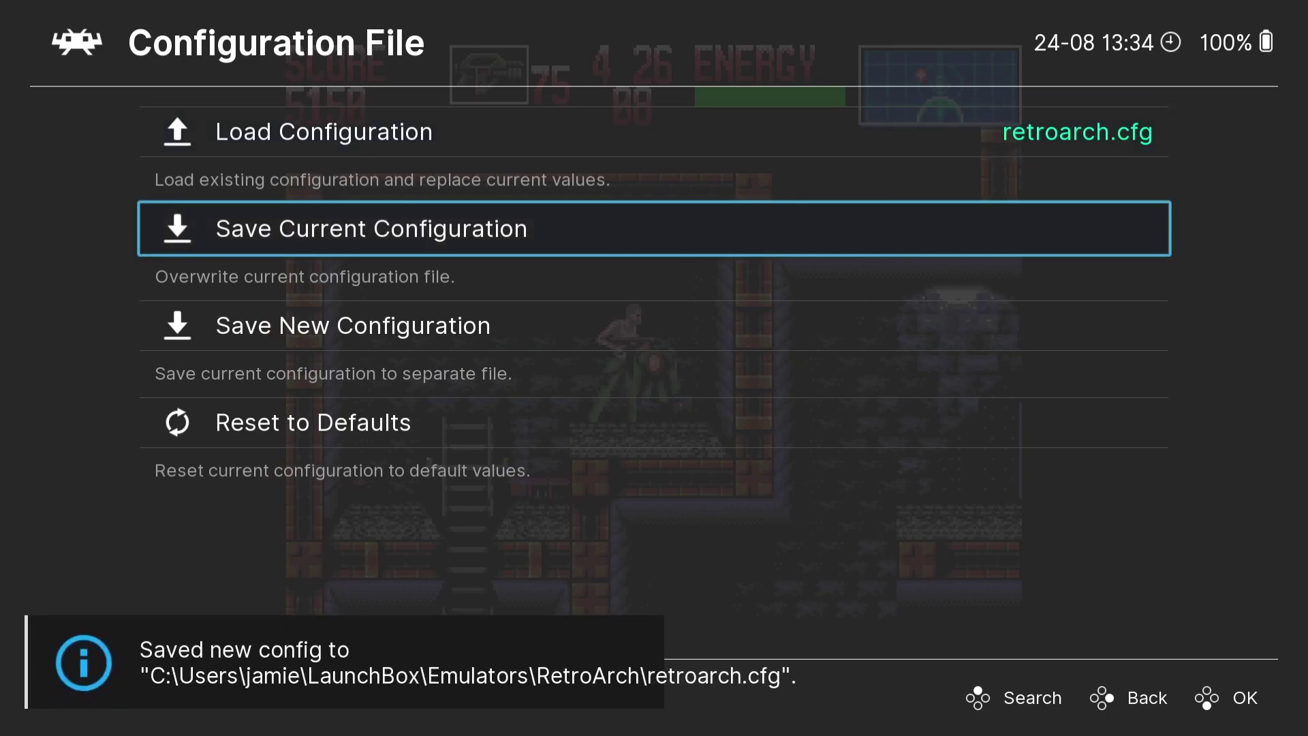
Quit RetroArch from its Main Menu and close LaunchBox to return to the Windows desktop.
{"action": "key", "text": "BackSpace"}
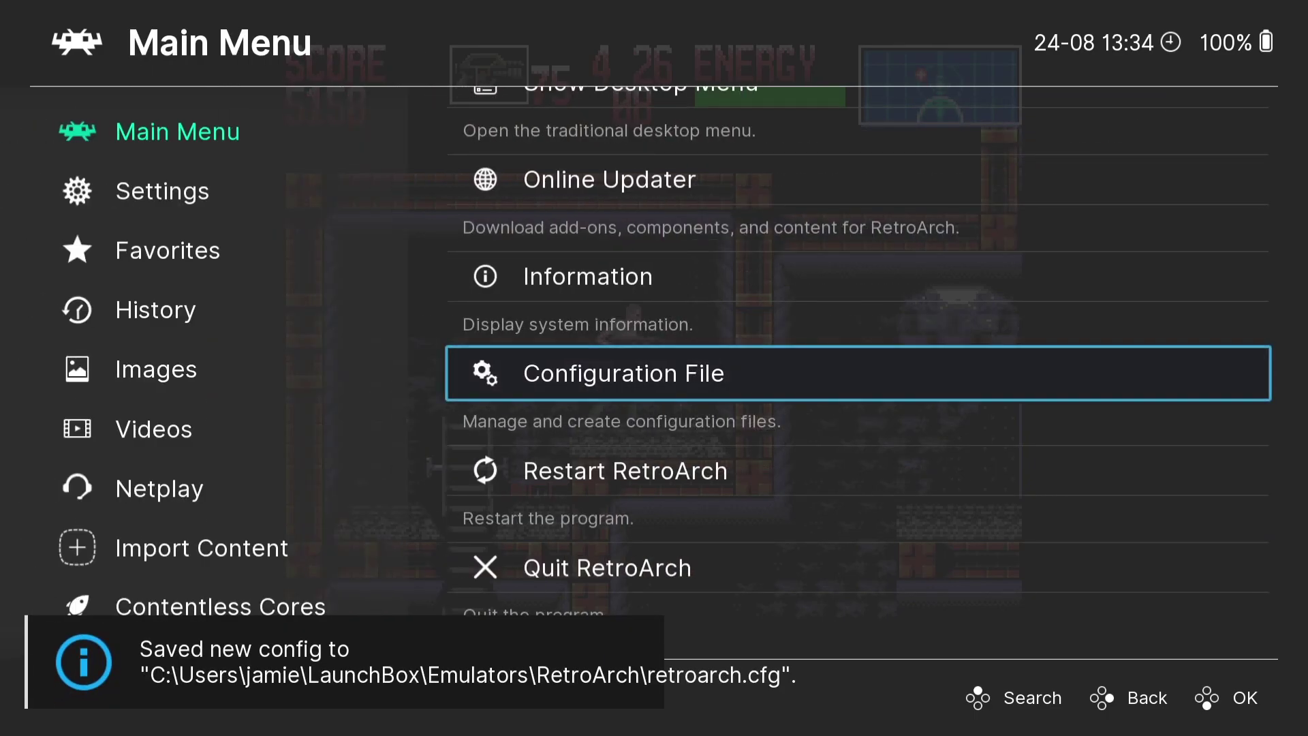
{"action": "key", "text": "Down"}
{"action": "key", "text": "Down"}
{"action": "key", "text": "Return"}
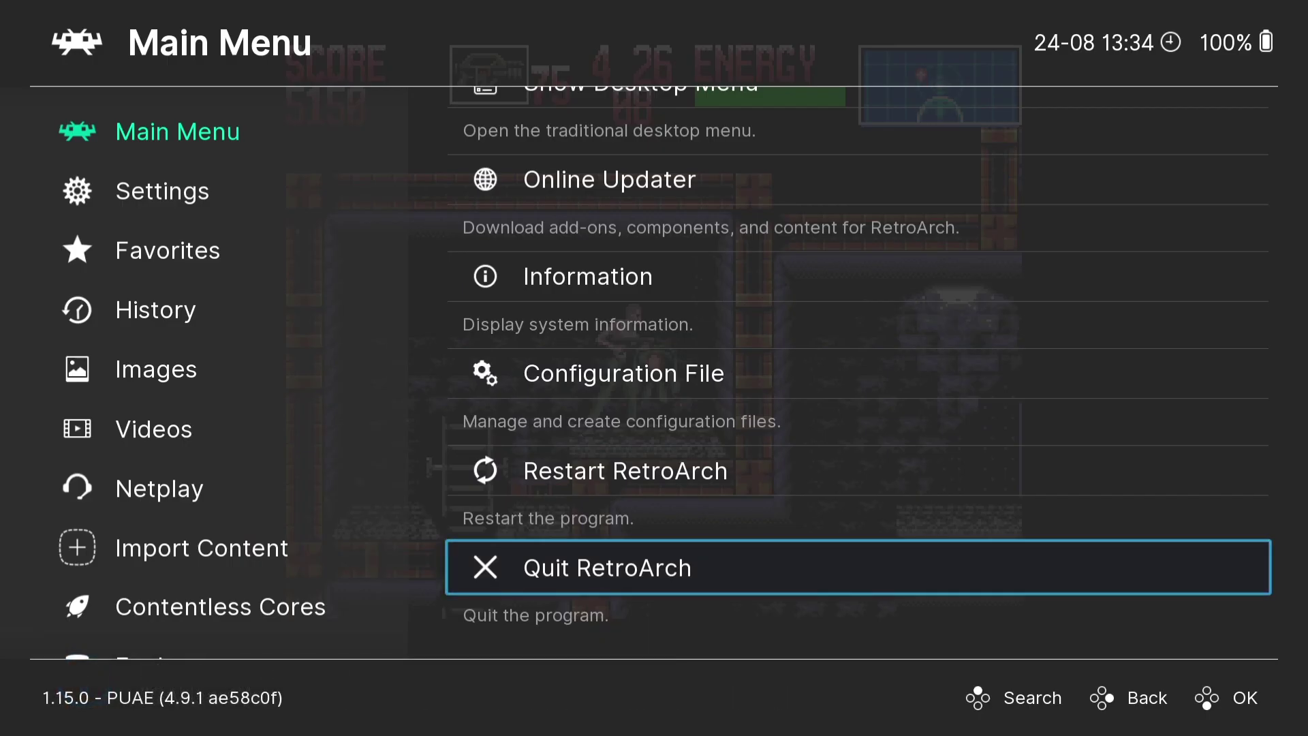
{"action": "key", "text": "alt+F4"}
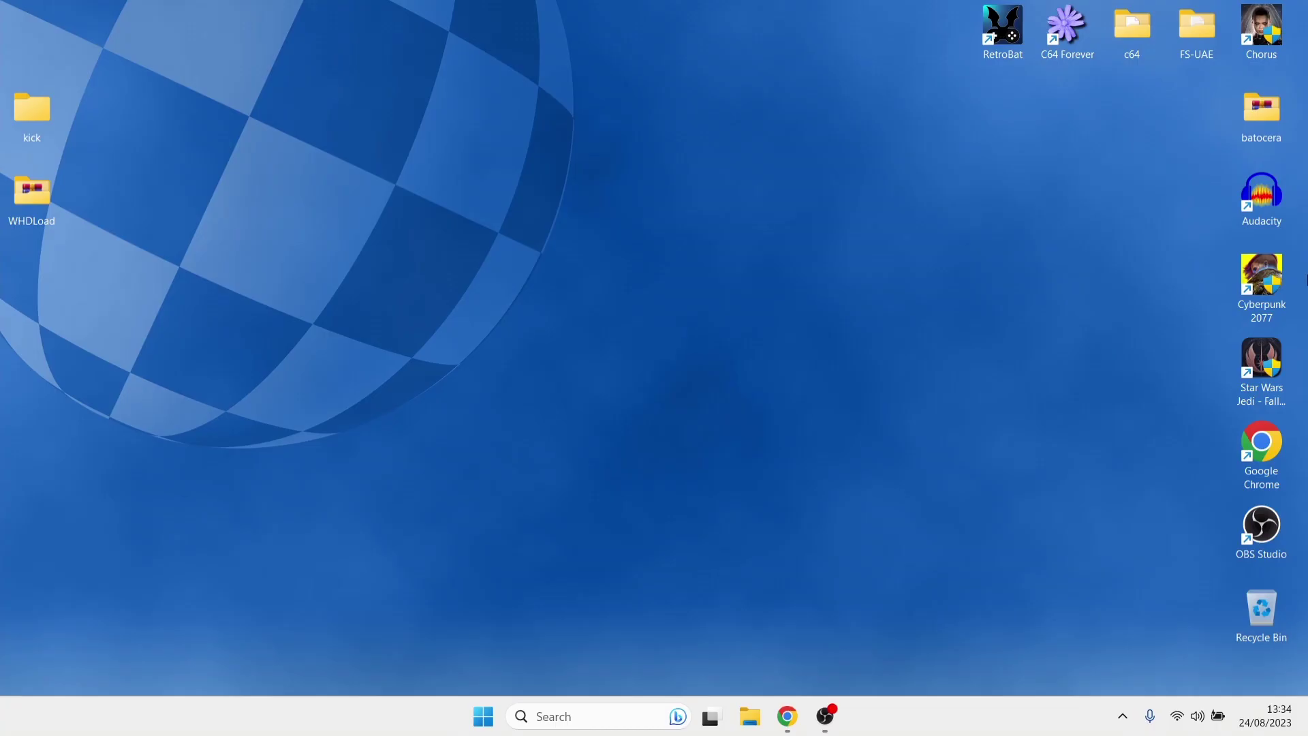